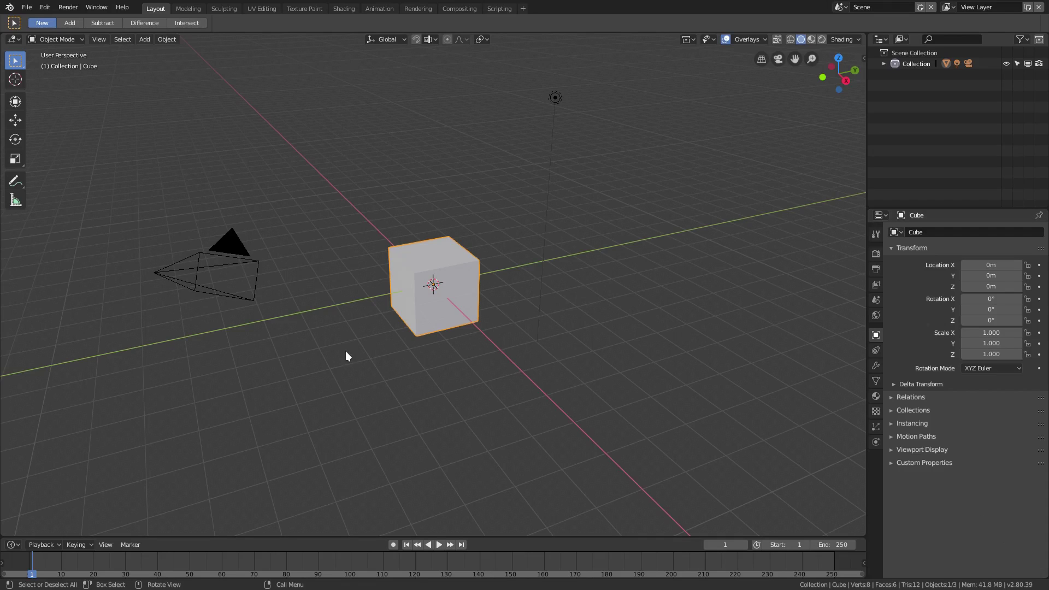
{"action": "middle_click_drag", "start_coordinate": [345, 356], "coordinate": [482, 374]}
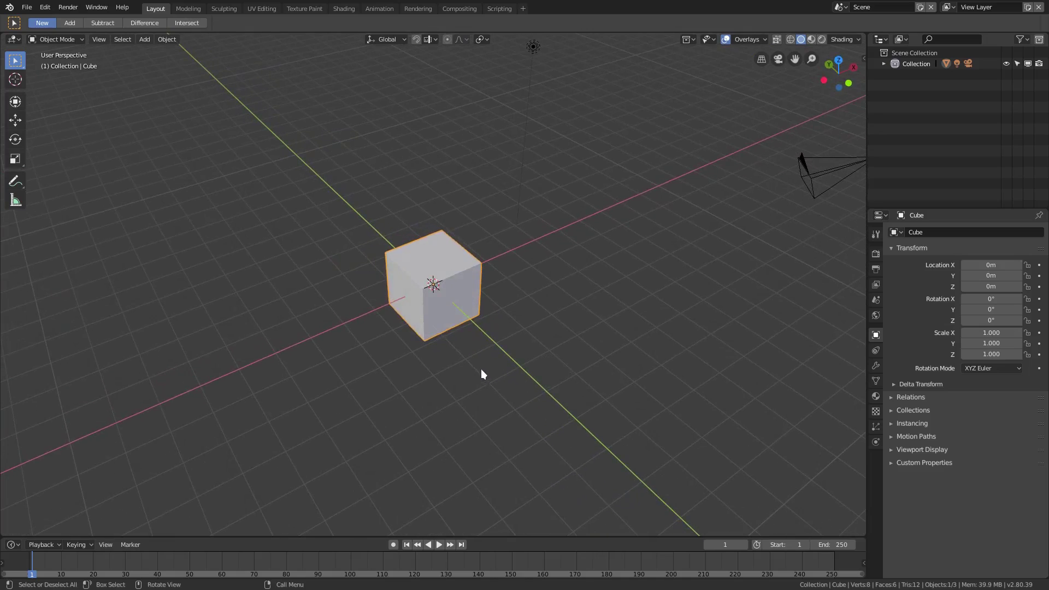
{"action": "scroll", "coordinate": [482, 369], "scroll_direction": "up", "scroll_amount": 3}
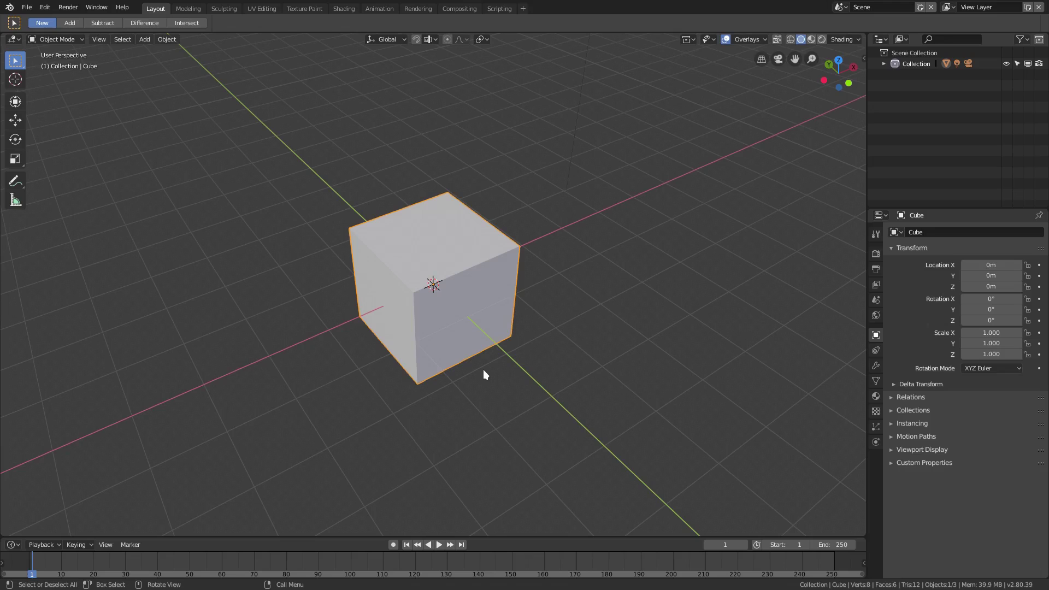
{"action": "middle_click_drag", "start_coordinate": [451, 341], "coordinate": [631, 333]}
{"action": "scroll", "coordinate": [534, 327], "scroll_direction": "up", "scroll_amount": 2}
{"action": "scroll", "coordinate": [487, 315], "scroll_direction": "up", "scroll_amount": 2}
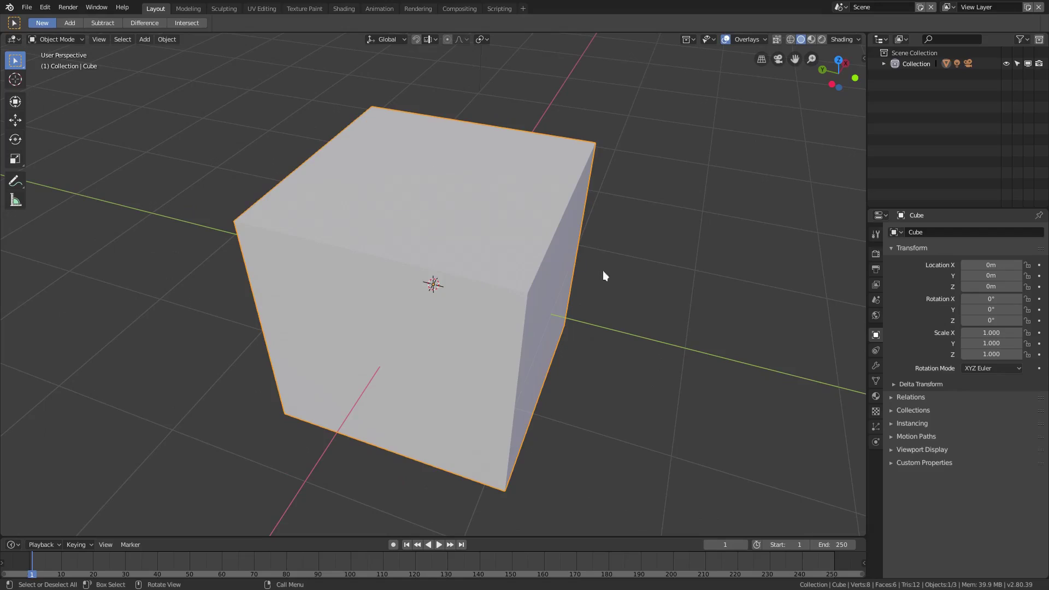
{"action": "scroll", "coordinate": [672, 288], "scroll_direction": "down", "scroll_amount": 2}
{"action": "middle_click_drag", "start_coordinate": [673, 288], "coordinate": [616, 300]}
{"action": "scroll", "coordinate": [616, 300], "scroll_direction": "up", "scroll_amount": 2}
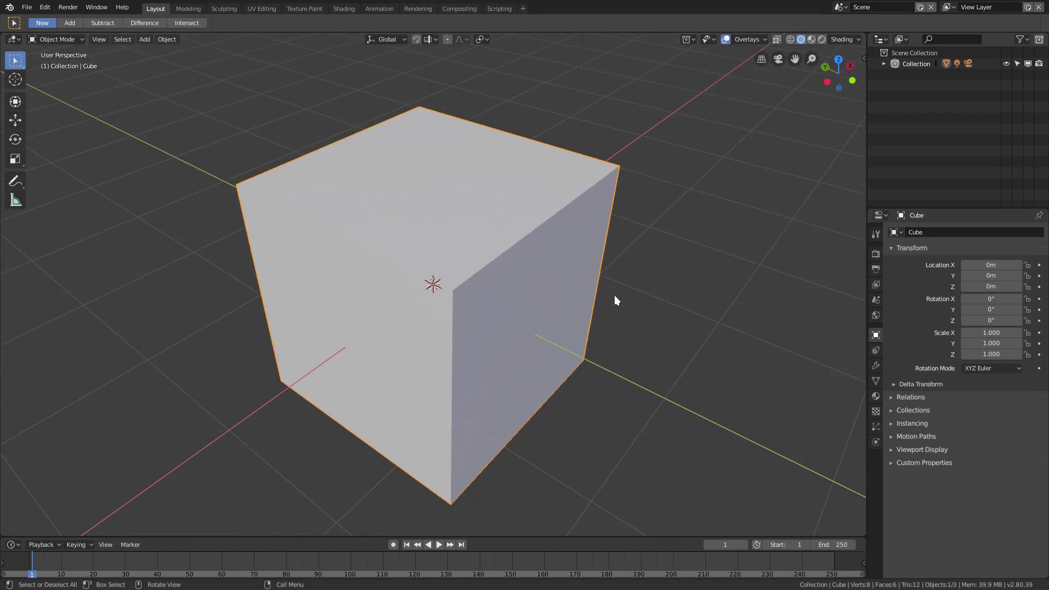
Enter Edit Mode on the cube, enable edge selection, and select the top edge along its right-hand front face
{"action": "key", "text": "Tab"}
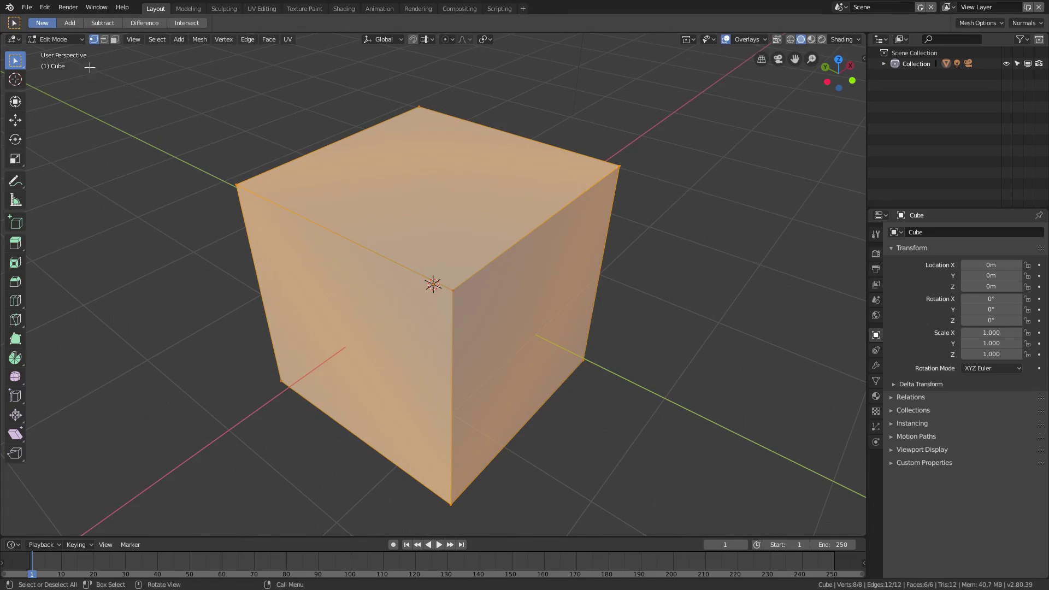
{"action": "left_click", "coordinate": [105, 38]}
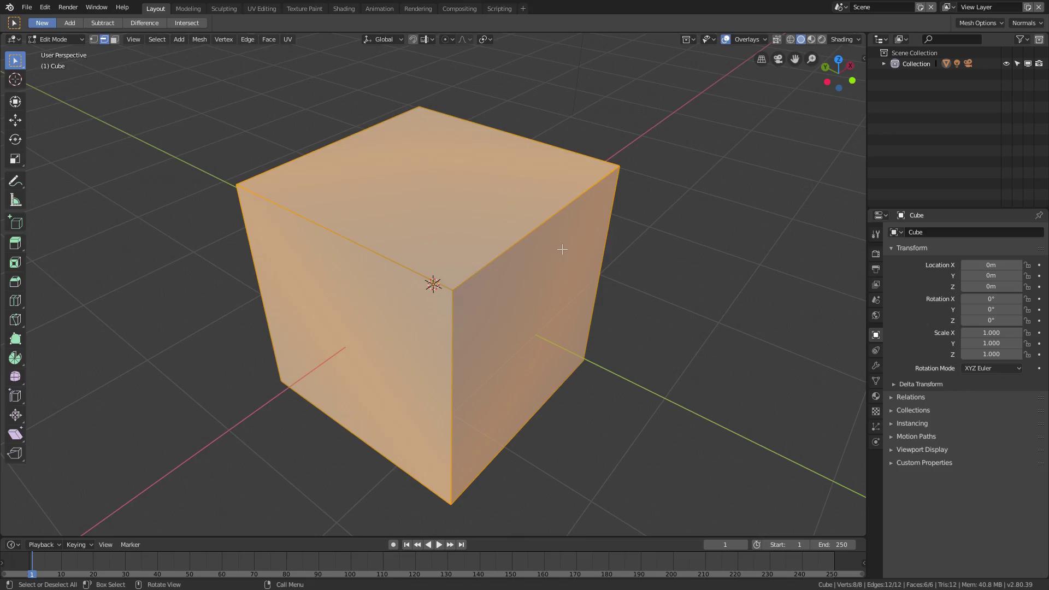
{"action": "left_click", "coordinate": [524, 237]}
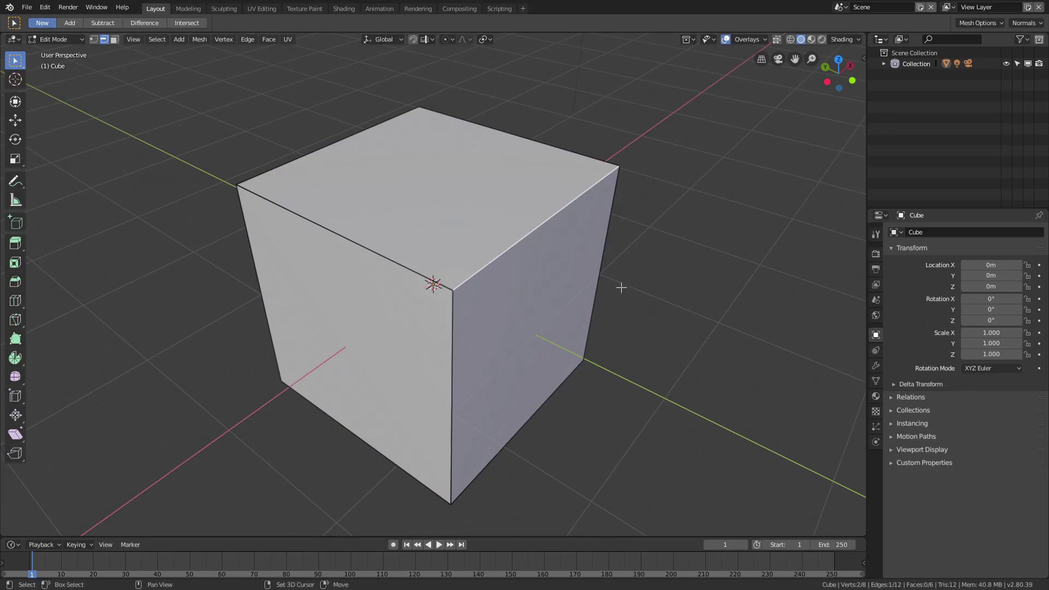
{"action": "middle_click_drag", "start_coordinate": [641, 291], "coordinate": [648, 285]}
Bevel the selected top edge into a wide rounded corner with 100 segments
{"action": "key", "text": "ctrl+b"}
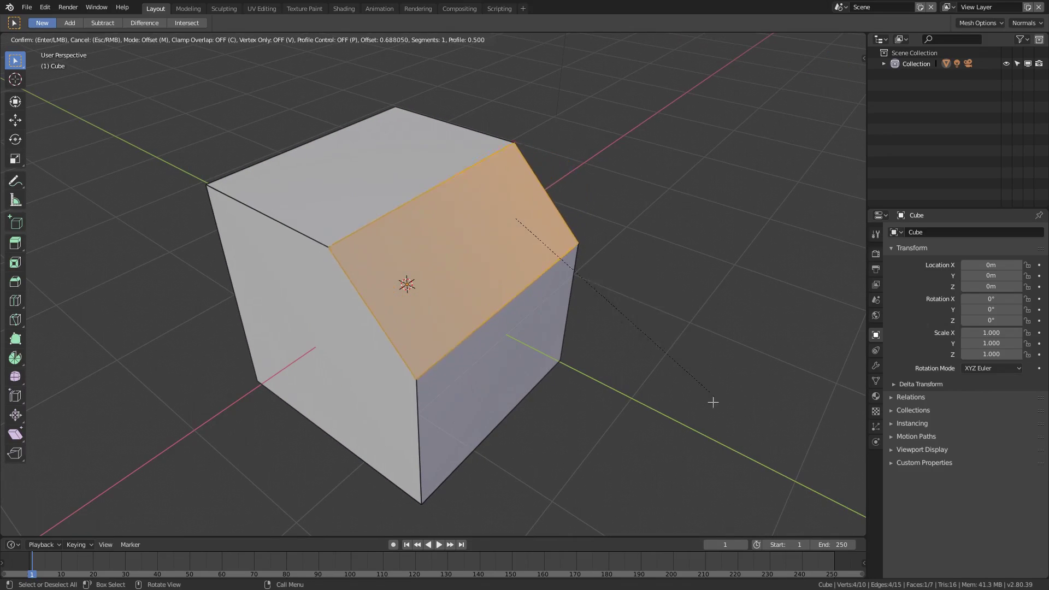
{"action": "scroll", "coordinate": [749, 455], "scroll_direction": "up", "scroll_amount": 13}
{"action": "scroll", "coordinate": [748, 454], "scroll_direction": "up", "scroll_amount": 20}
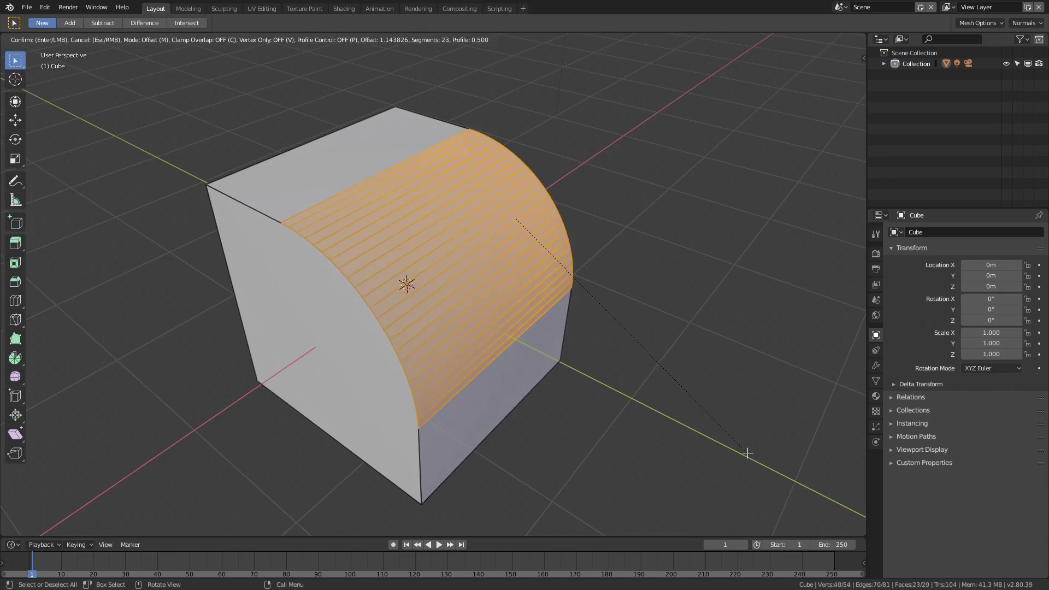
{"action": "scroll", "coordinate": [744, 448], "scroll_direction": "up", "scroll_amount": 4}
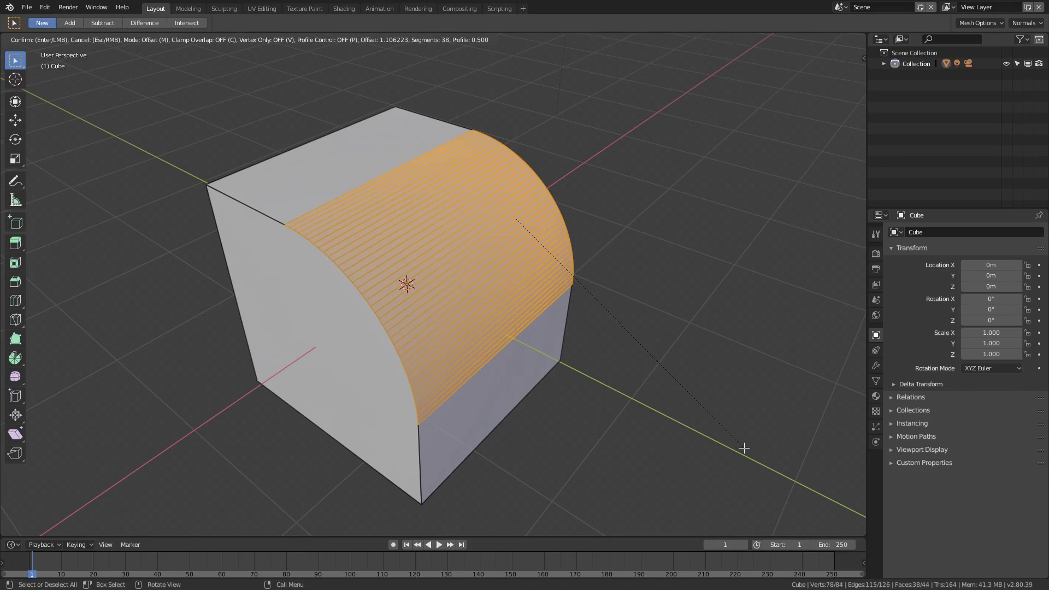
{"action": "scroll", "coordinate": [743, 448], "scroll_direction": "up", "scroll_amount": 9}
{"action": "scroll", "coordinate": [744, 448], "scroll_direction": "up", "scroll_amount": 3}
{"action": "scroll", "coordinate": [744, 447], "scroll_direction": "up", "scroll_amount": 8}
{"action": "scroll", "coordinate": [744, 448], "scroll_direction": "up", "scroll_amount": 10}
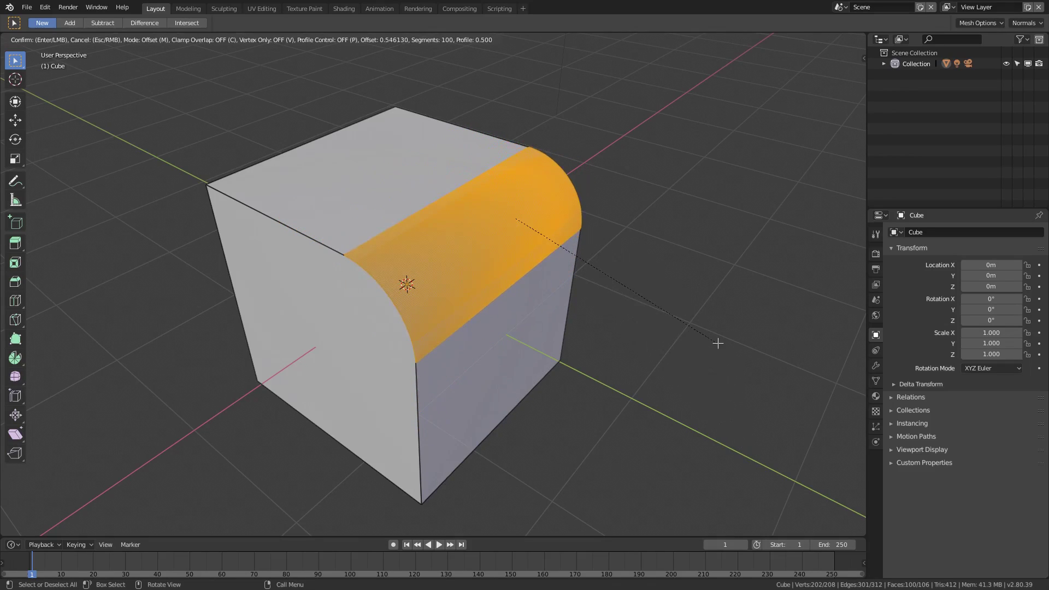
{"action": "left_click", "coordinate": [727, 364]}
Return to Object Mode and examine the surface of the rounded edge up close from several sides
{"action": "key", "text": "Tab"}
{"action": "middle_click_drag", "start_coordinate": [646, 374], "coordinate": [594, 348]}
{"action": "scroll", "coordinate": [641, 352], "scroll_direction": "down", "scroll_amount": 3}
{"action": "scroll", "coordinate": [491, 310], "scroll_direction": "up", "scroll_amount": 3}
{"action": "middle_click_drag", "start_coordinate": [490, 309], "coordinate": [382, 302]}
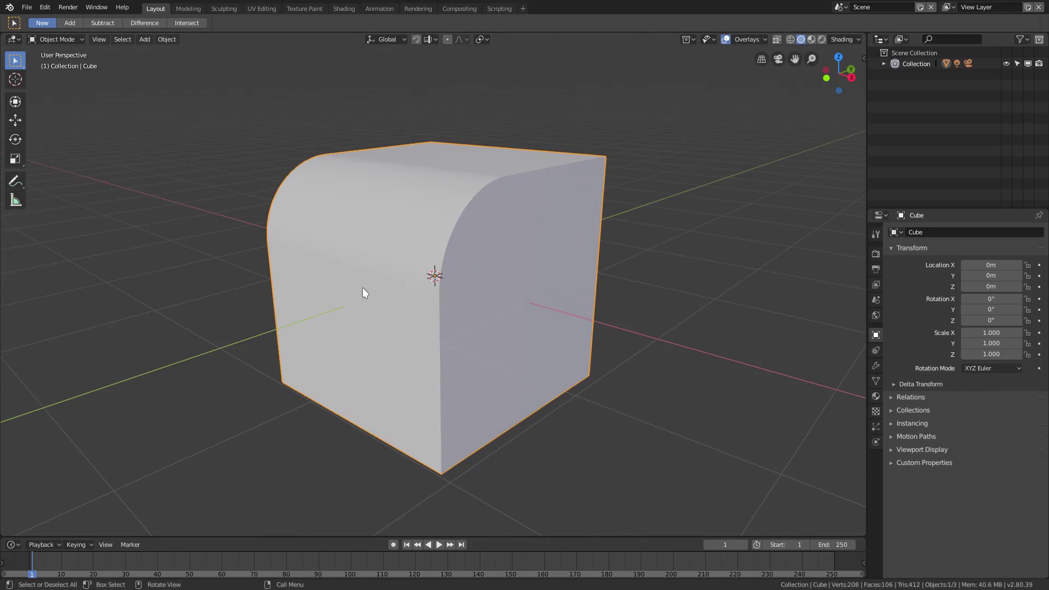
{"action": "scroll", "coordinate": [395, 229], "scroll_direction": "up", "scroll_amount": 5}
{"action": "middle_click_drag", "start_coordinate": [463, 169], "coordinate": [597, 345]}
{"action": "scroll", "coordinate": [558, 294], "scroll_direction": "up", "scroll_amount": 3}
{"action": "scroll", "coordinate": [596, 345], "scroll_direction": "down", "scroll_amount": 6}
Undo the 100-segment bevel and bevel the same edge again with 10 segments and an offset of about 0.73
{"action": "key", "text": "ctrl+z"}
{"action": "key", "text": "ctrl+z"}
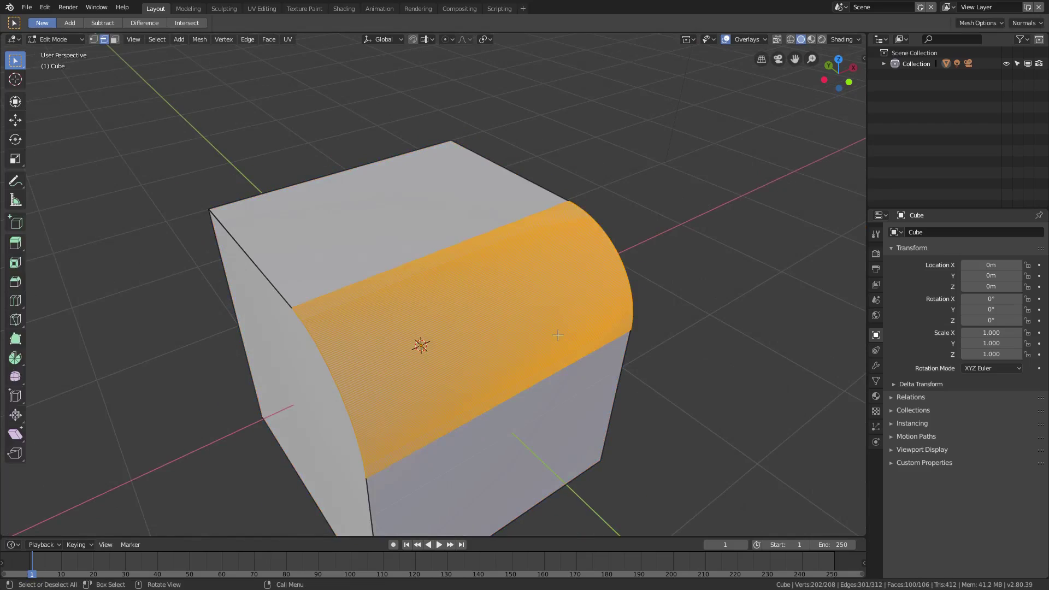
{"action": "key", "text": "ctrl+b"}
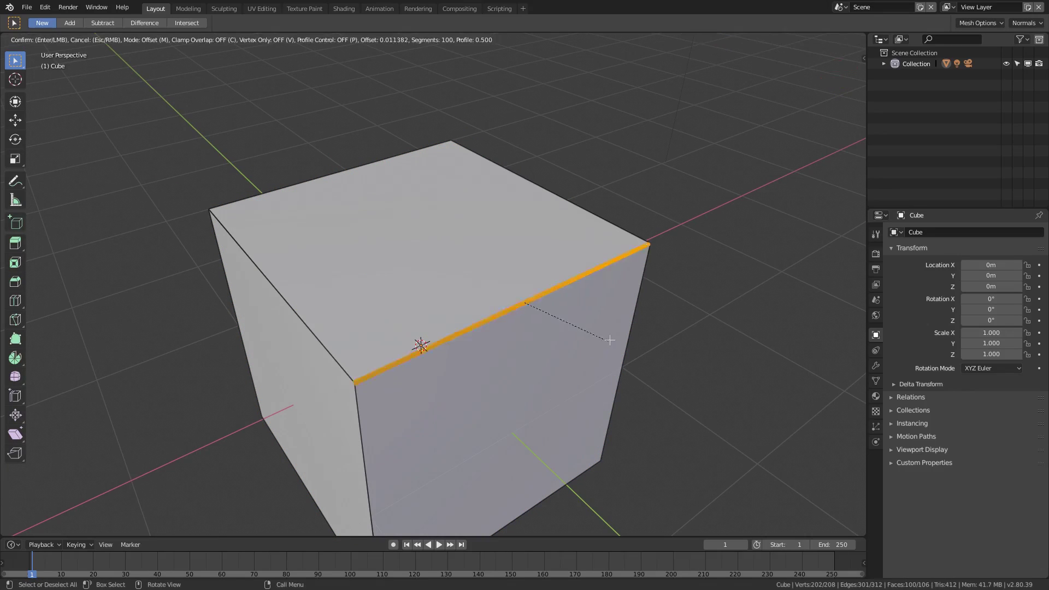
{"action": "scroll", "coordinate": [659, 381], "scroll_direction": "down", "scroll_amount": 11}
{"action": "scroll", "coordinate": [659, 383], "scroll_direction": "down", "scroll_amount": 20}
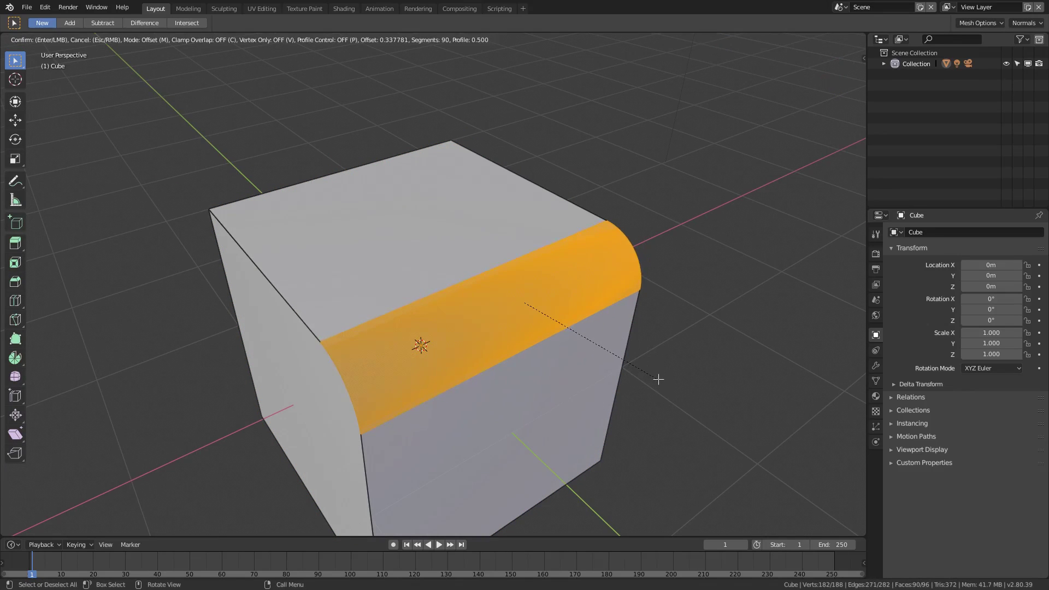
{"action": "scroll", "coordinate": [691, 444], "scroll_direction": "down", "scroll_amount": 20}
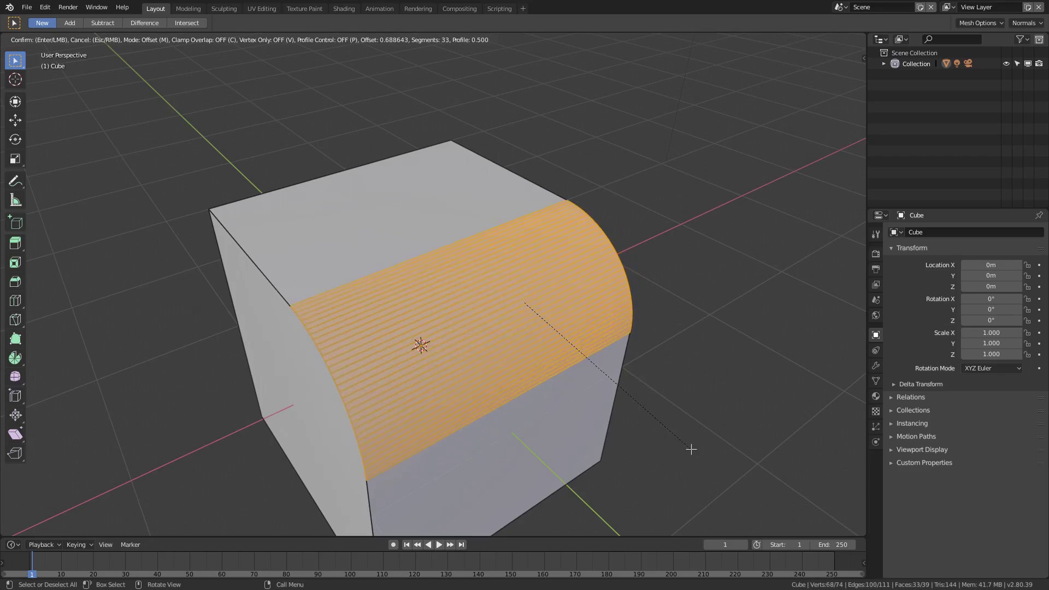
{"action": "scroll", "coordinate": [699, 452], "scroll_direction": "up", "scroll_amount": 6}
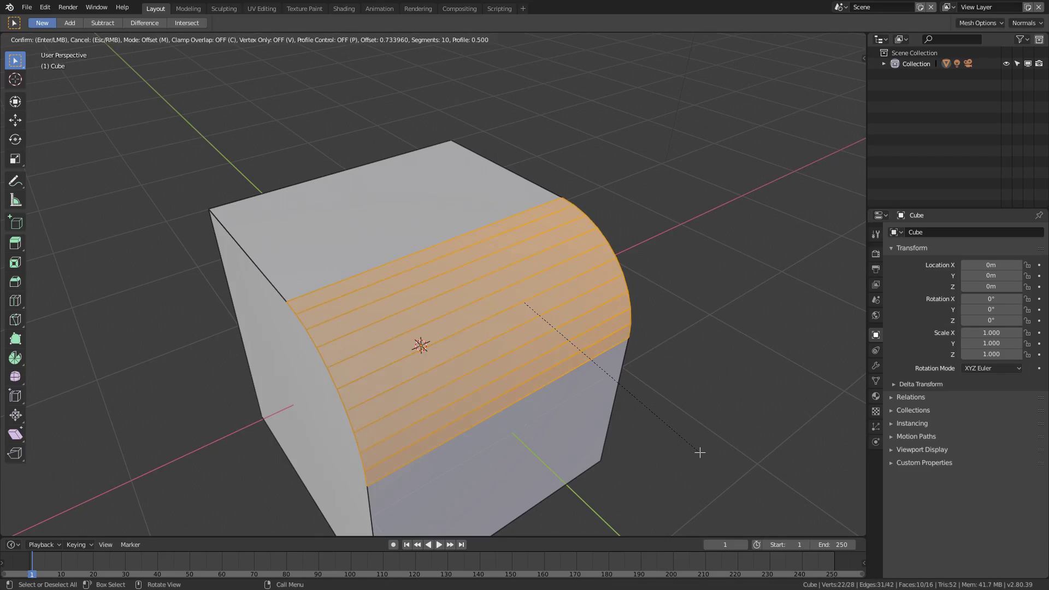
{"action": "left_click", "coordinate": [700, 452]}
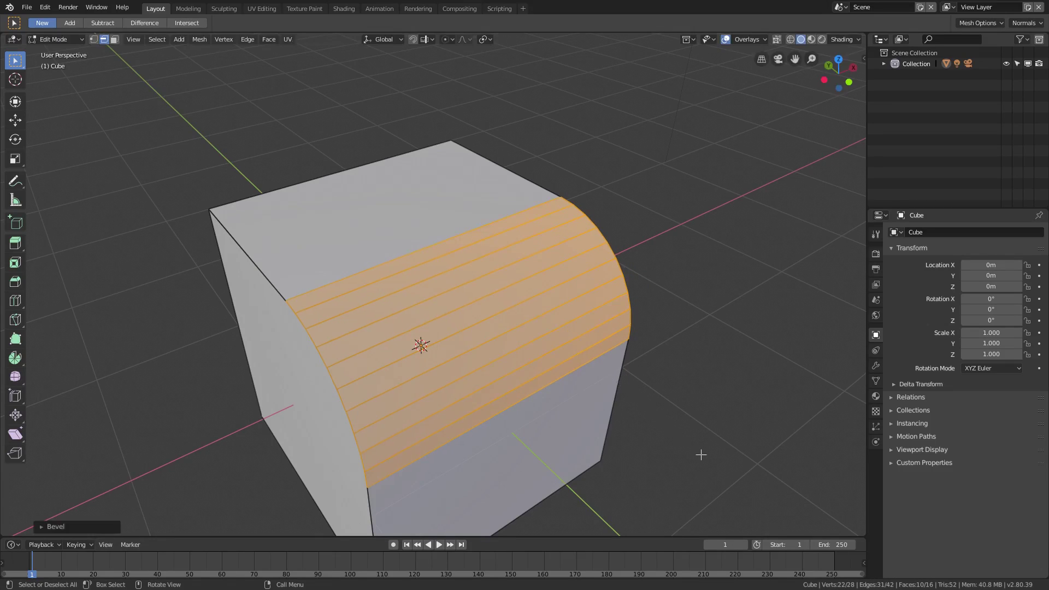
Switch to Object Mode and inspect the faceting along the 10-segment bevel
{"action": "key", "text": "Tab"}
{"action": "middle_click_drag", "start_coordinate": [583, 351], "coordinate": [575, 330]}
{"action": "scroll", "coordinate": [503, 285], "scroll_direction": "up", "scroll_amount": 5}
{"action": "middle_click_drag", "start_coordinate": [503, 285], "coordinate": [538, 280]}
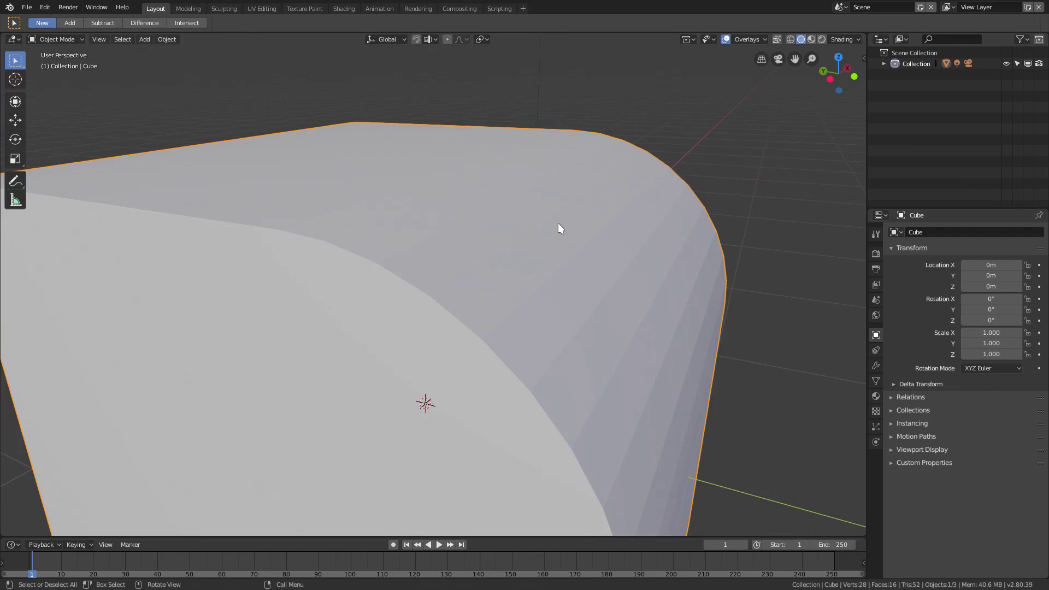
{"action": "middle_click_drag", "start_coordinate": [676, 263], "coordinate": [632, 266]}
{"action": "scroll", "coordinate": [634, 274], "scroll_direction": "down", "scroll_amount": 1}
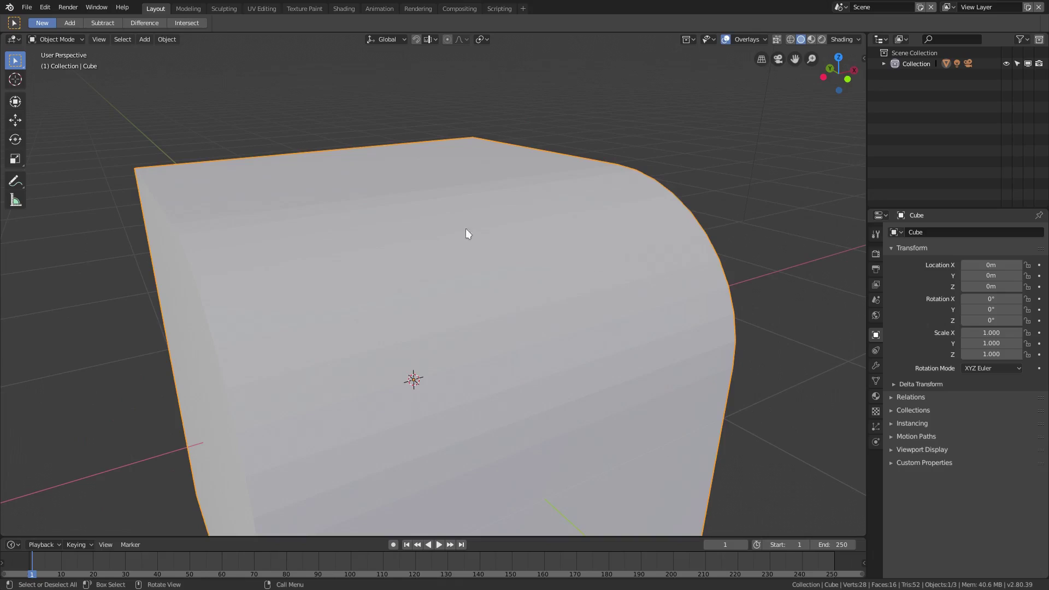
{"action": "scroll", "coordinate": [470, 352], "scroll_direction": "down", "scroll_amount": 3}
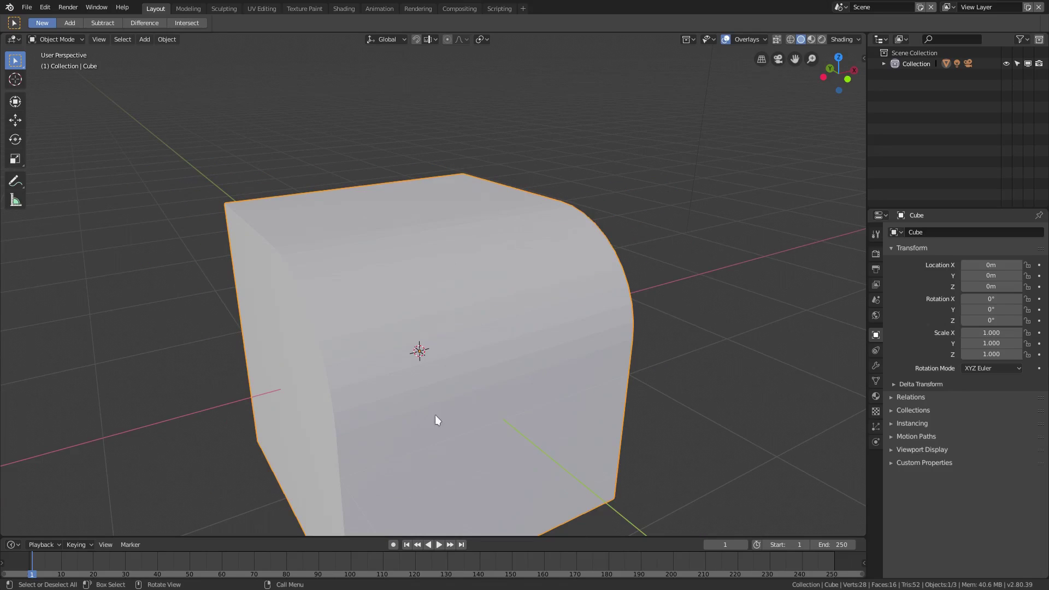
Apply Shade Flat to the cube and check the beveled faces
{"action": "middle_click_drag", "start_coordinate": [540, 388], "coordinate": [522, 369], "text": "shift"}
{"action": "left_click", "coordinate": [169, 41]}
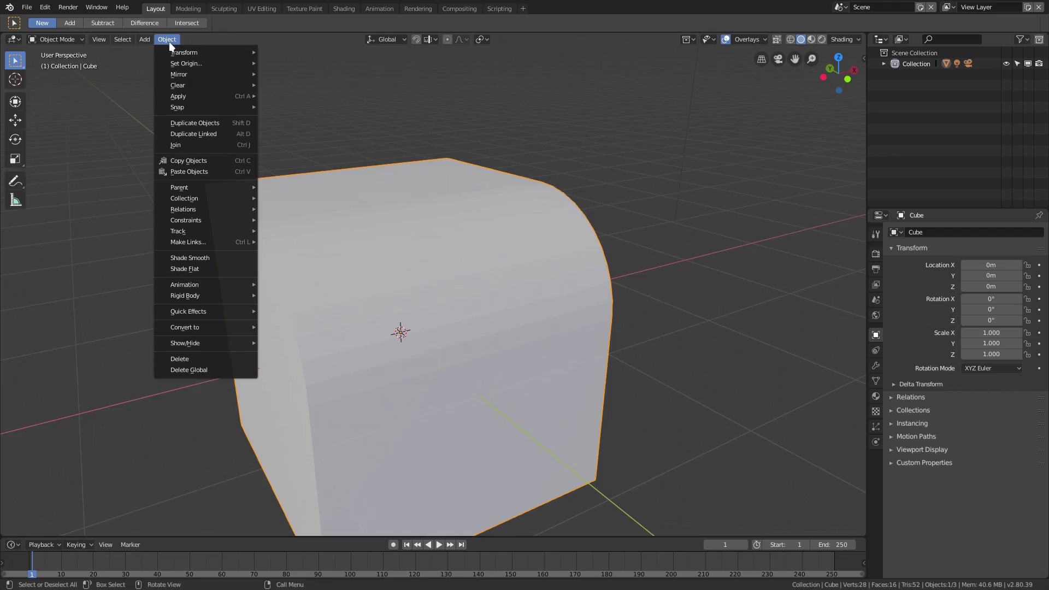
{"action": "left_click", "coordinate": [198, 270]}
{"action": "middle_click_drag", "start_coordinate": [223, 261], "coordinate": [405, 319]}
{"action": "middle_click_drag", "start_coordinate": [155, 205], "coordinate": [288, 370]}
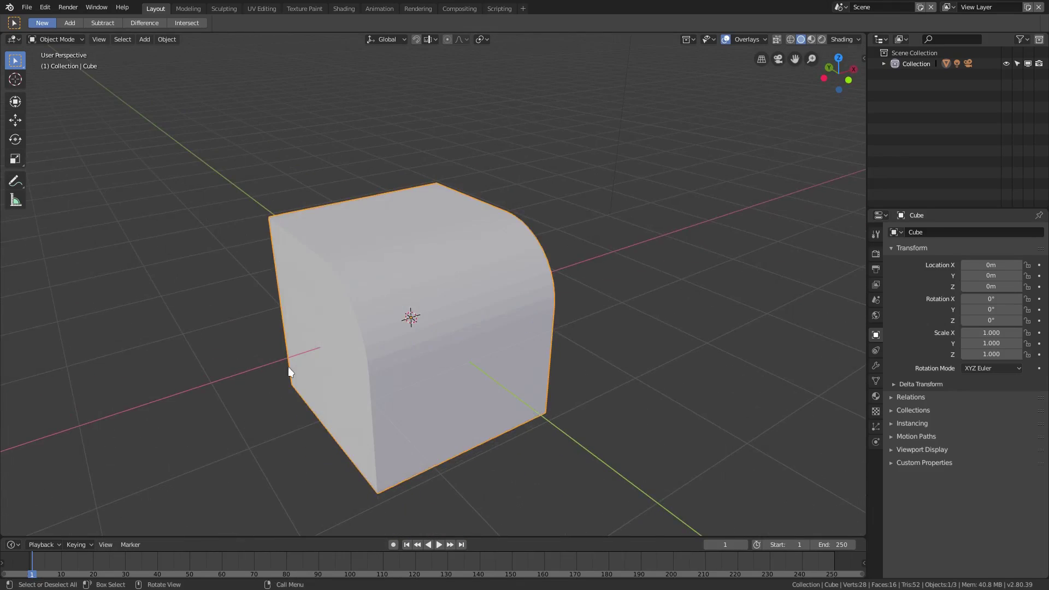
{"action": "scroll", "coordinate": [382, 337], "scroll_direction": "up", "scroll_amount": 2}
{"action": "middle_click_drag", "start_coordinate": [388, 337], "coordinate": [426, 339]}
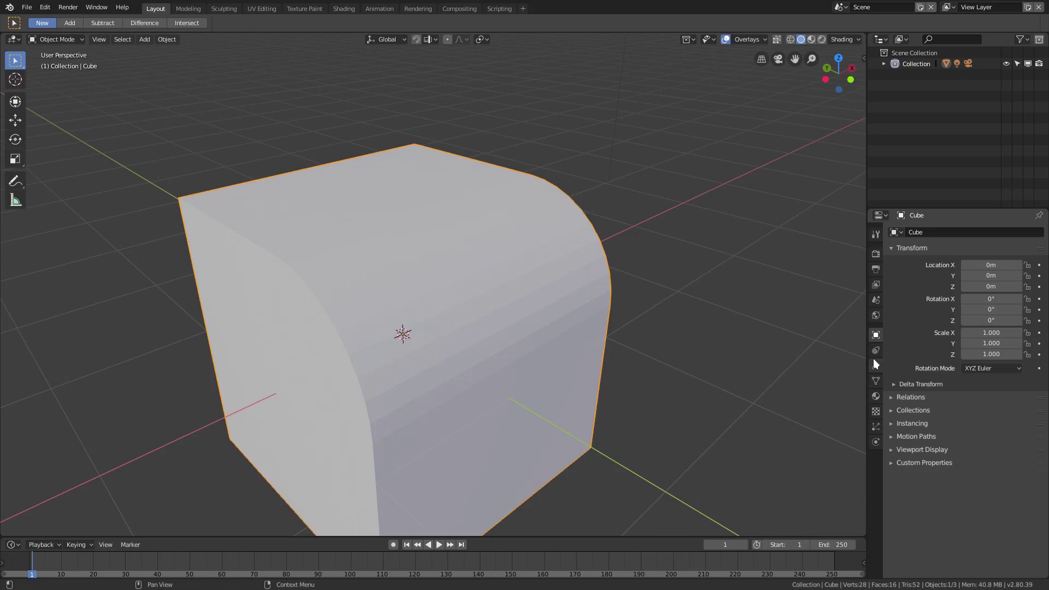
Enable Auto Smooth in the mesh's Normals settings and raise its angle to about 101°
{"action": "left_click", "coordinate": [874, 363]}
{"action": "left_click", "coordinate": [875, 380]}
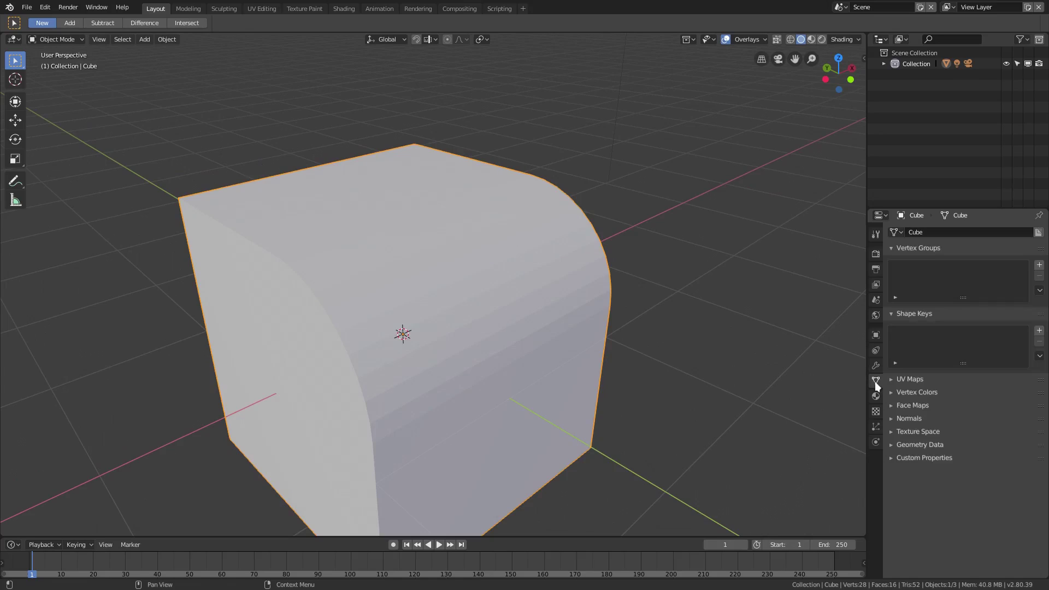
{"action": "left_click", "coordinate": [910, 442]}
{"action": "left_click", "coordinate": [910, 442]}
{"action": "left_click", "coordinate": [909, 429]}
{"action": "left_click", "coordinate": [909, 428]}
{"action": "left_click", "coordinate": [910, 419]}
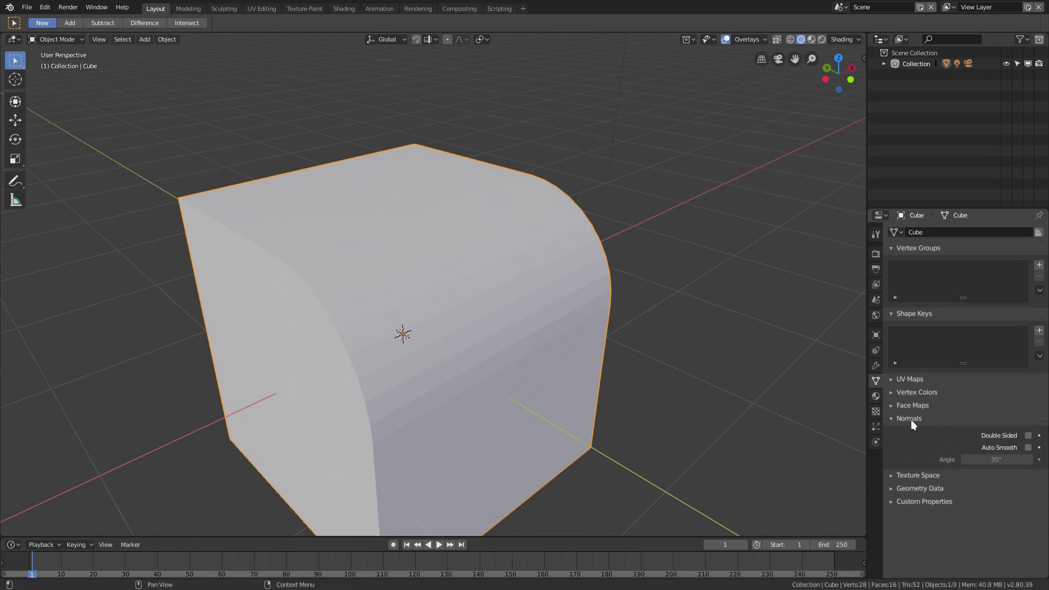
{"action": "left_click", "coordinate": [1027, 448]}
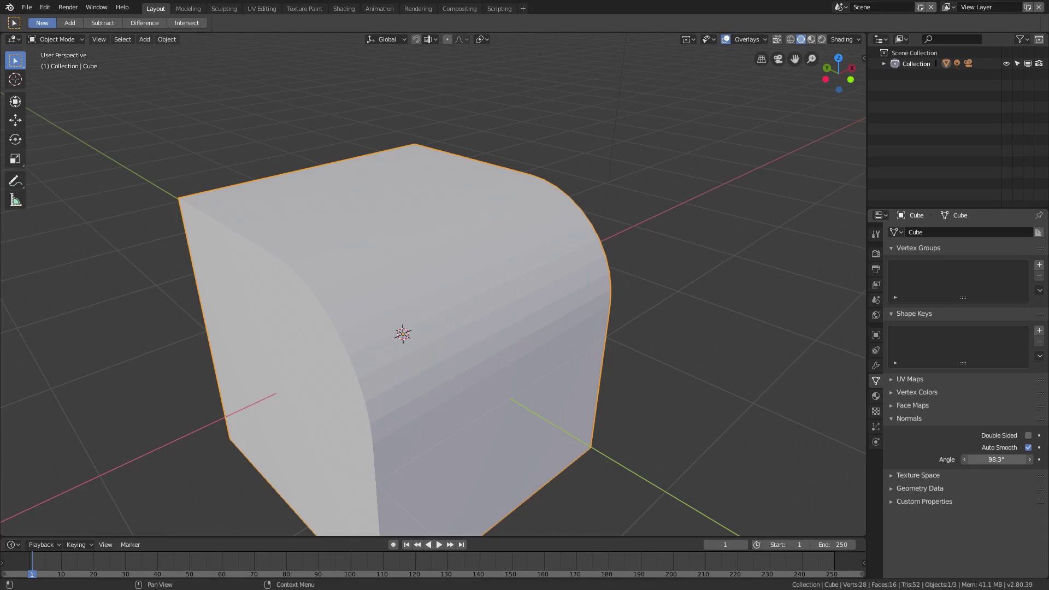
Check the bevel's edges in Edit Mode, then, back in Object Mode, lower the Auto Smooth angle to about 70.9°
{"action": "key", "text": "Tab"}
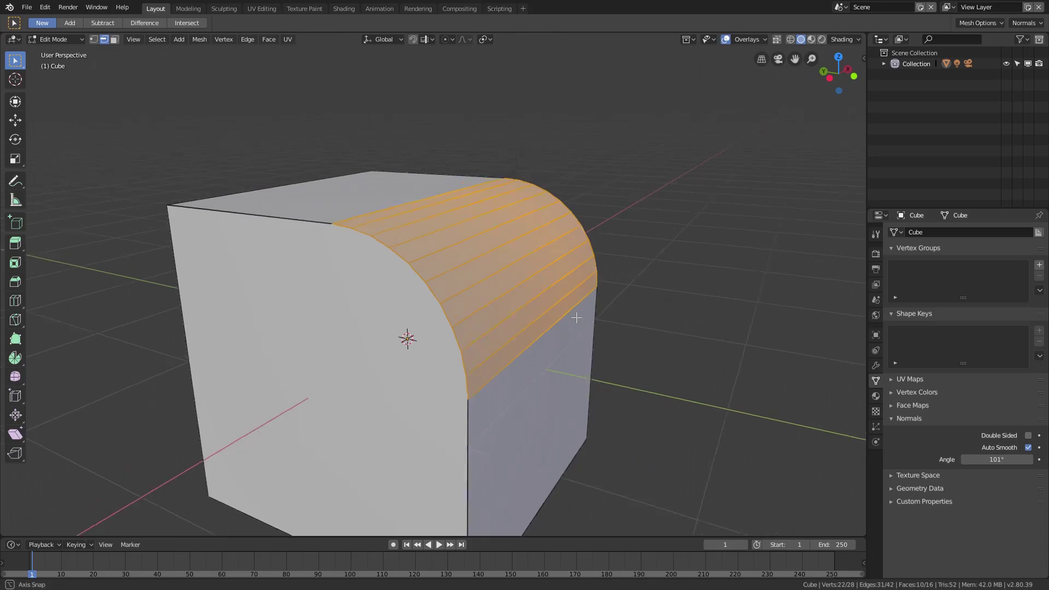
{"action": "middle_click_drag", "start_coordinate": [514, 309], "coordinate": [431, 335]}
{"action": "key", "text": "Tab"}
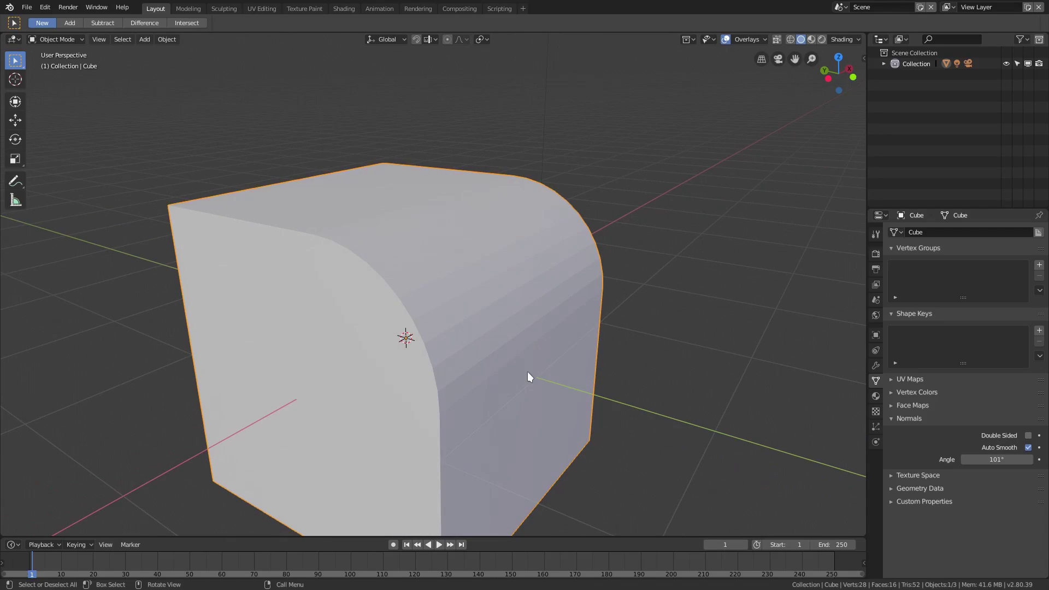
{"action": "left_click_drag", "start_coordinate": [1002, 459], "coordinate": [980, 460]}
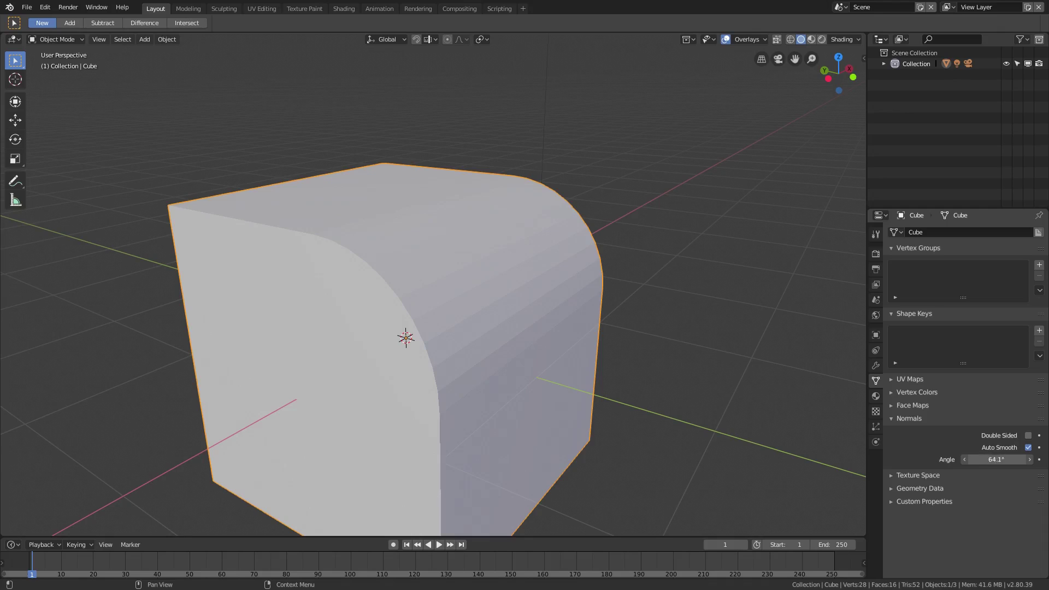
{"action": "left_click_drag", "start_coordinate": [980, 459], "coordinate": [989, 460]}
Apply Shade Smooth to the cube and check the shading along the bevel
{"action": "left_click", "coordinate": [173, 39]}
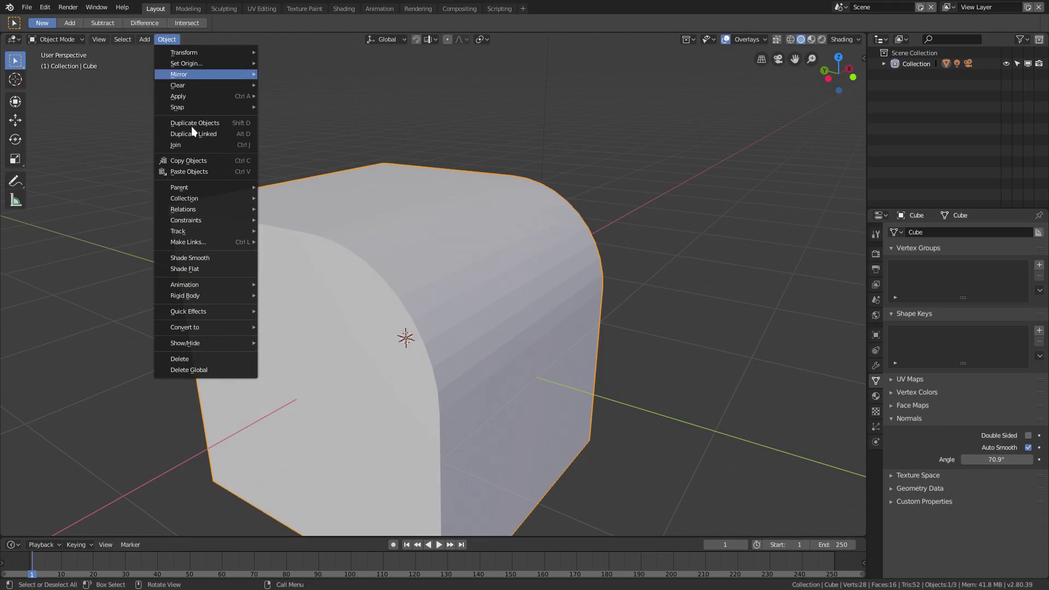
{"action": "left_click", "coordinate": [224, 263]}
{"action": "middle_click_drag", "start_coordinate": [386, 315], "coordinate": [575, 394]}
{"action": "scroll", "coordinate": [446, 201], "scroll_direction": "up", "scroll_amount": 2}
{"action": "middle_click_drag", "start_coordinate": [459, 223], "coordinate": [482, 229]}
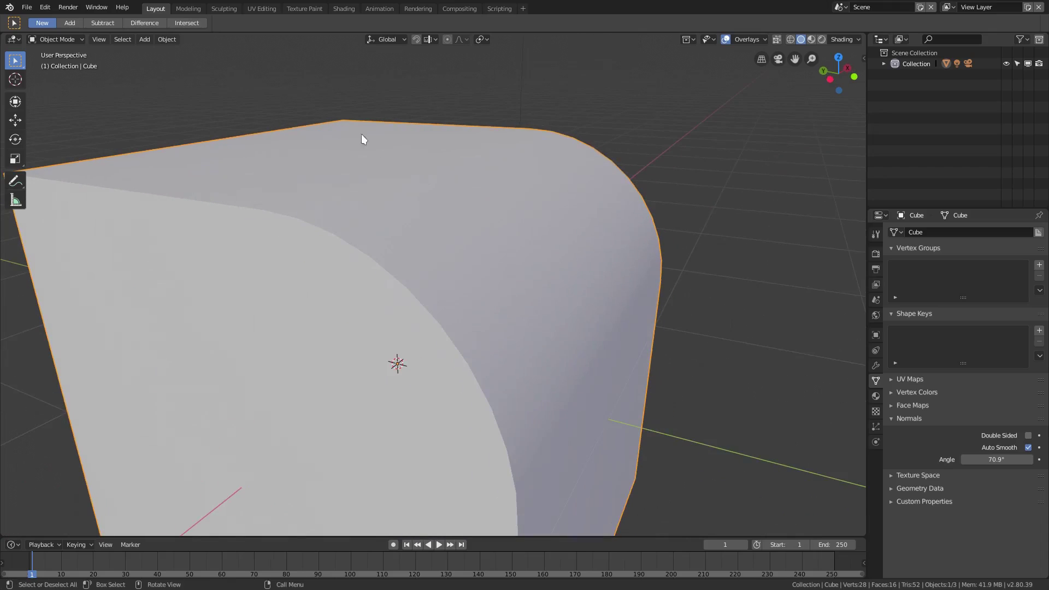
Set the Auto Smooth angle to 90° and check the shading across the cube's faces
{"action": "left_click", "coordinate": [980, 459]}
{"action": "key", "text": "Return"}
{"action": "scroll", "coordinate": [519, 377], "scroll_direction": "down", "scroll_amount": 3}
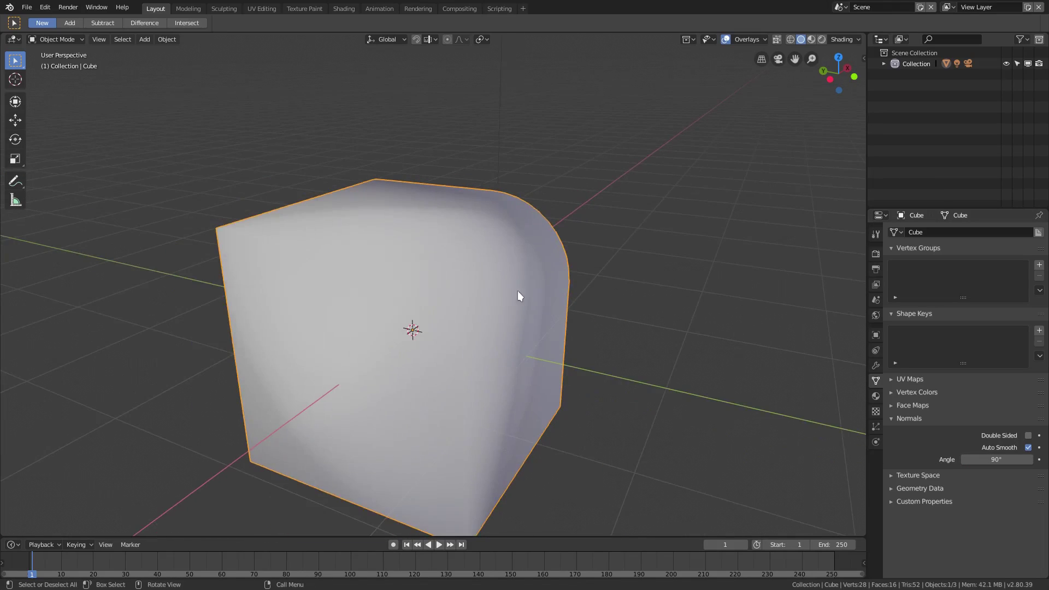
{"action": "middle_click_drag", "start_coordinate": [417, 281], "coordinate": [386, 277]}
{"action": "middle_click_drag", "start_coordinate": [524, 384], "coordinate": [496, 390]}
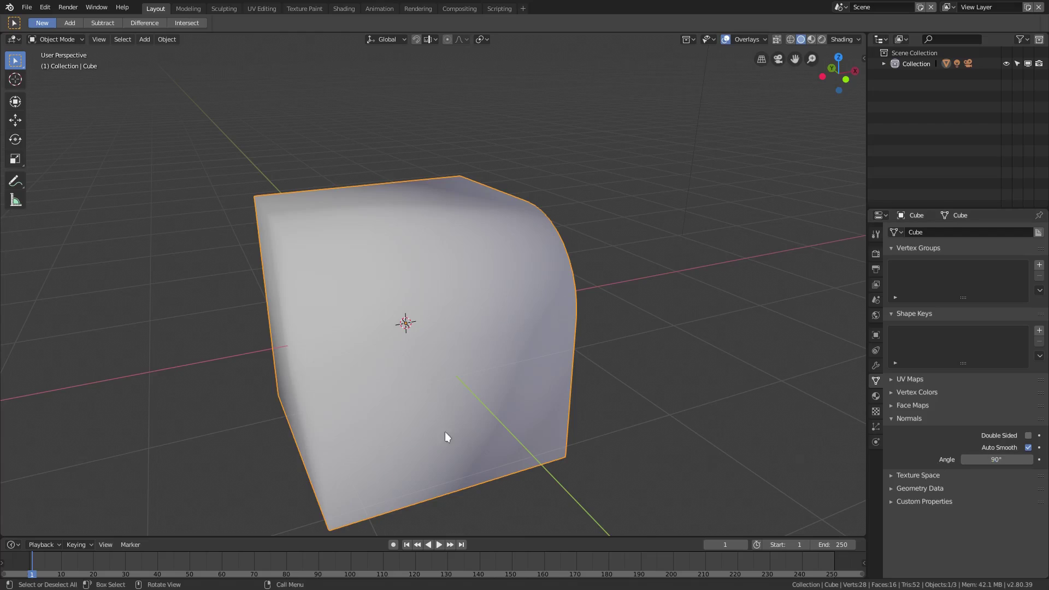
{"action": "middle_click_drag", "start_coordinate": [445, 432], "coordinate": [460, 399]}
{"action": "middle_click_drag", "start_coordinate": [449, 350], "coordinate": [885, 440]}
{"action": "left_click_drag", "start_coordinate": [995, 459], "coordinate": [1026, 459]}
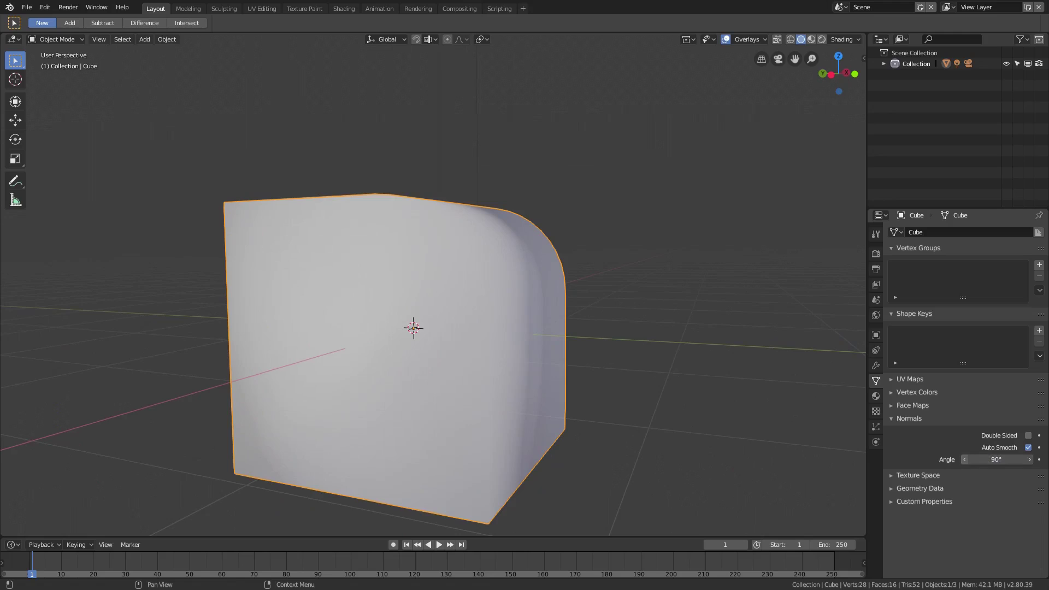
Set the Auto Smooth angle to 89.9° and check the shading on the bevel and the cube's flat sides
{"action": "mouse_move", "coordinate": [510, 408]}
{"action": "middle_mouse_down"}
{"action": "mouse_move", "coordinate": [427, 401]}
{"action": "mouse_move", "coordinate": [365, 290]}
{"action": "middle_mouse_up"}
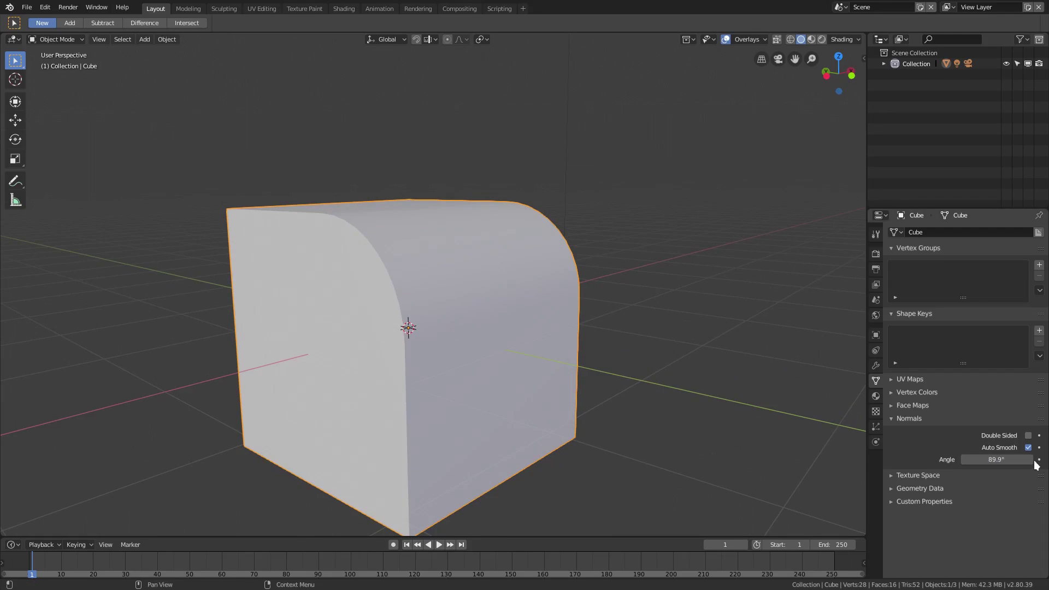
{"action": "middle_click_drag", "start_coordinate": [329, 362], "coordinate": [298, 242]}
{"action": "scroll", "coordinate": [440, 382], "scroll_direction": "down", "scroll_amount": 4}
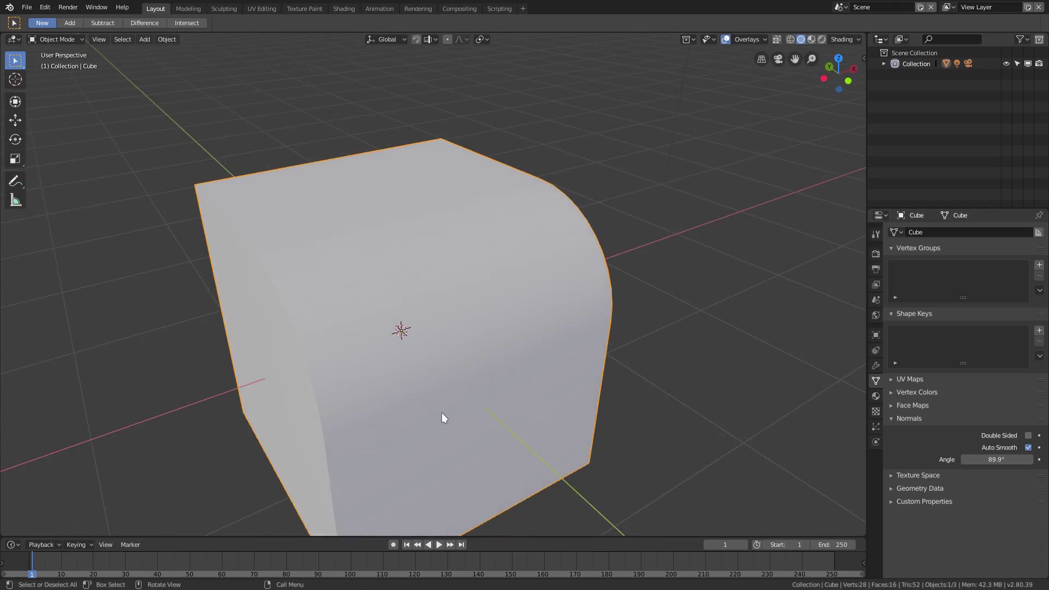
{"action": "middle_click_drag", "start_coordinate": [431, 363], "coordinate": [518, 240]}
Bevel the upper edge opposite the existing rounding with 7 segments and an offset of about 0.07, then inspect the shading
{"action": "key", "text": "Tab"}
{"action": "left_click", "coordinate": [513, 232]}
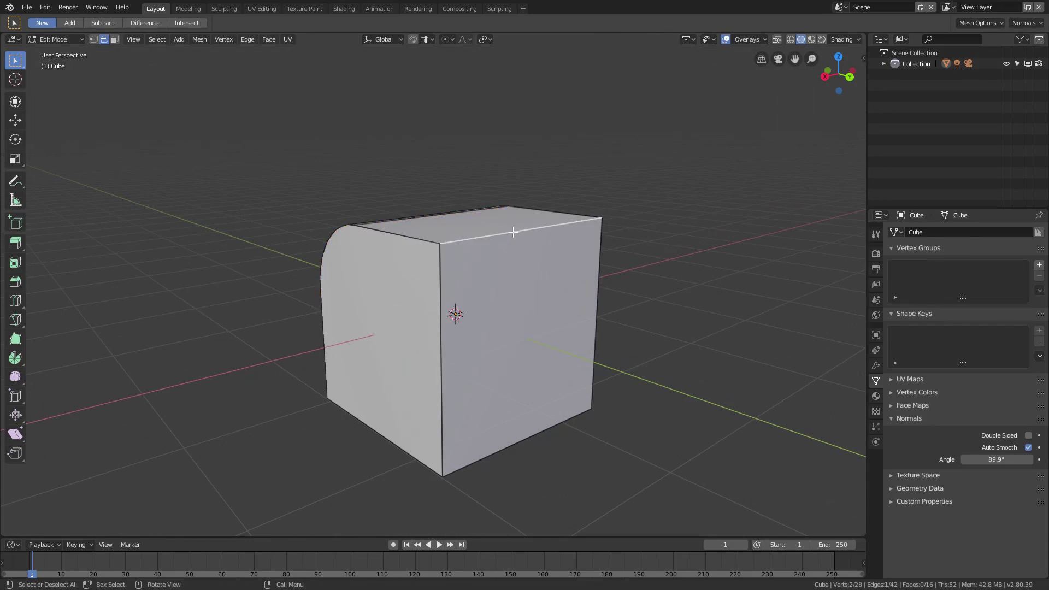
{"action": "middle_click_drag", "start_coordinate": [519, 298], "coordinate": [706, 311]}
{"action": "key", "text": "ctrl+b"}
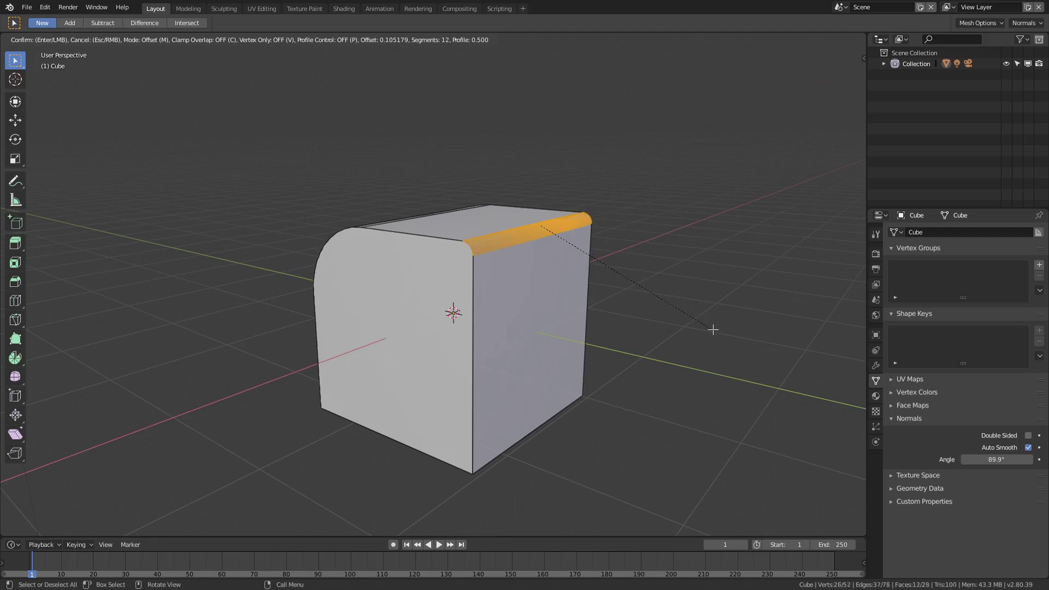
{"action": "scroll", "coordinate": [713, 331], "scroll_direction": "down", "scroll_amount": 11}
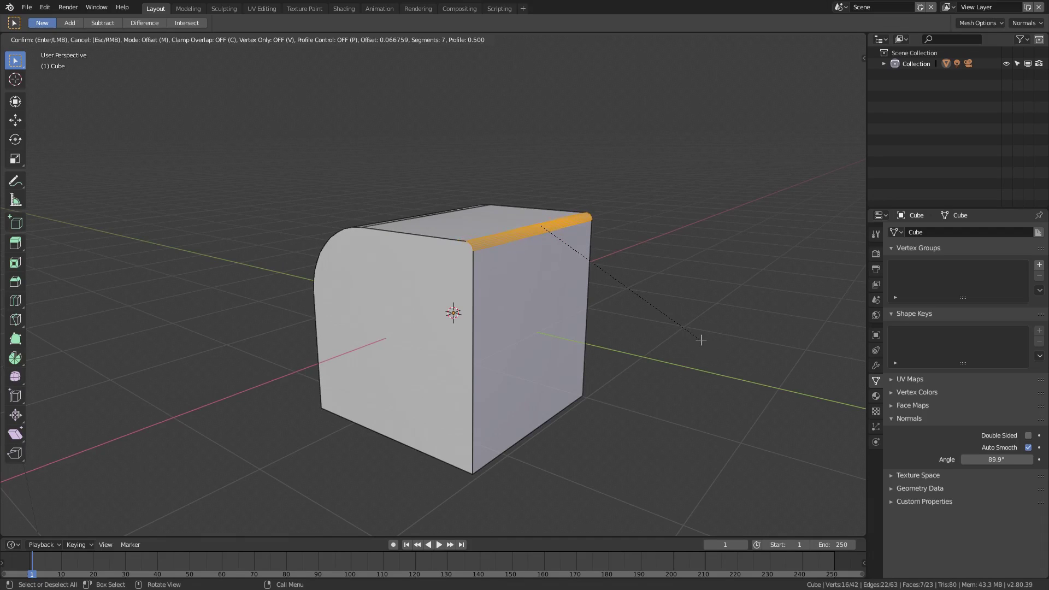
{"action": "left_click", "coordinate": [700, 342]}
{"action": "key", "text": "Tab"}
{"action": "middle_click_drag", "start_coordinate": [562, 316], "coordinate": [589, 314]}
{"action": "scroll", "coordinate": [466, 277], "scroll_direction": "up", "scroll_amount": 5}
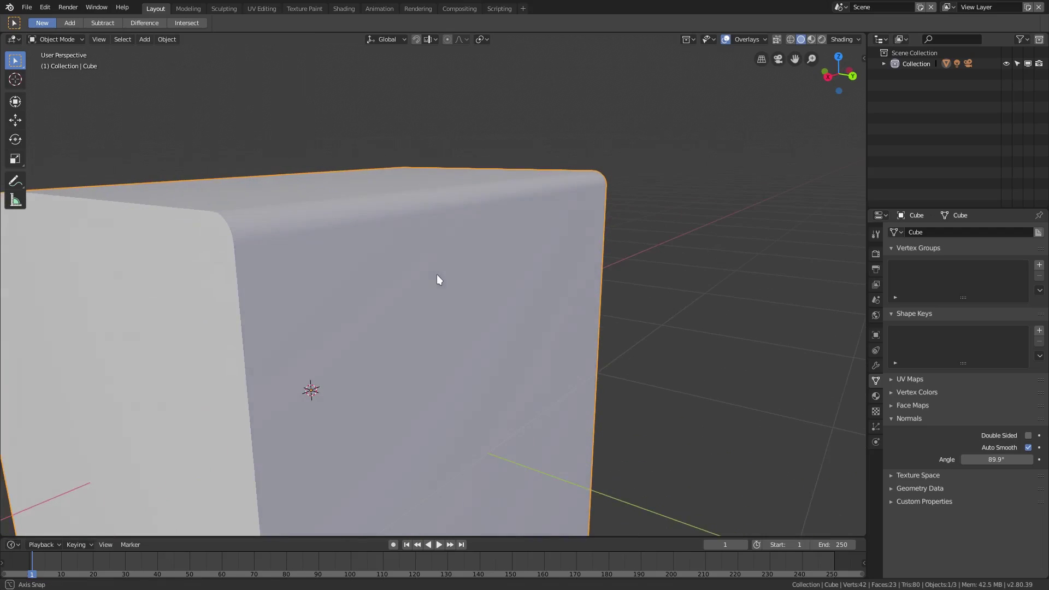
Bevel the lower edge on the same side into a wide curve with 13 segments and inspect it in Object Mode
{"action": "scroll", "coordinate": [461, 396], "scroll_direction": "down", "scroll_amount": 4}
{"action": "middle_click_drag", "start_coordinate": [461, 395], "coordinate": [466, 363]}
{"action": "scroll", "coordinate": [466, 362], "scroll_direction": "down", "scroll_amount": 2}
{"action": "key", "text": "Tab"}
{"action": "left_click", "coordinate": [458, 392]}
{"action": "key", "text": "ctrl+b"}
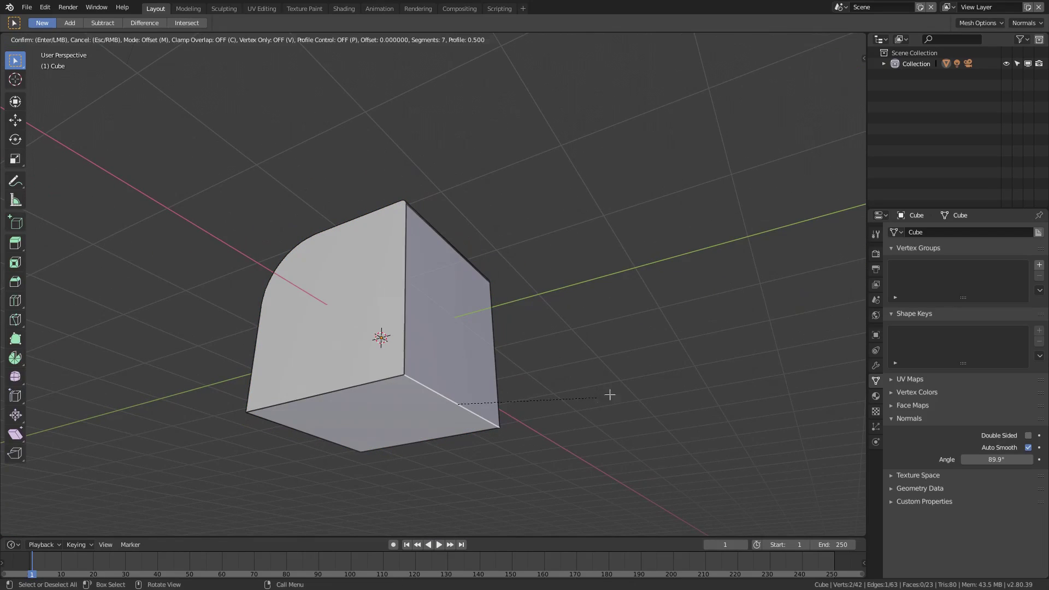
{"action": "left_click", "coordinate": [768, 365]}
{"action": "key", "text": "Tab"}
{"action": "middle_click_drag", "start_coordinate": [557, 367], "coordinate": [447, 327]}
{"action": "middle_click_drag", "start_coordinate": [267, 339], "coordinate": [446, 295]}
{"action": "scroll", "coordinate": [366, 294], "scroll_direction": "down", "scroll_amount": 4}
Select the flat end face of the beveled cube in face mode and inset it to leave a narrow border
{"action": "key", "text": "Tab"}
{"action": "scroll", "coordinate": [510, 349], "scroll_direction": "up", "scroll_amount": 3}
{"action": "scroll", "coordinate": [462, 299], "scroll_direction": "up", "scroll_amount": 2}
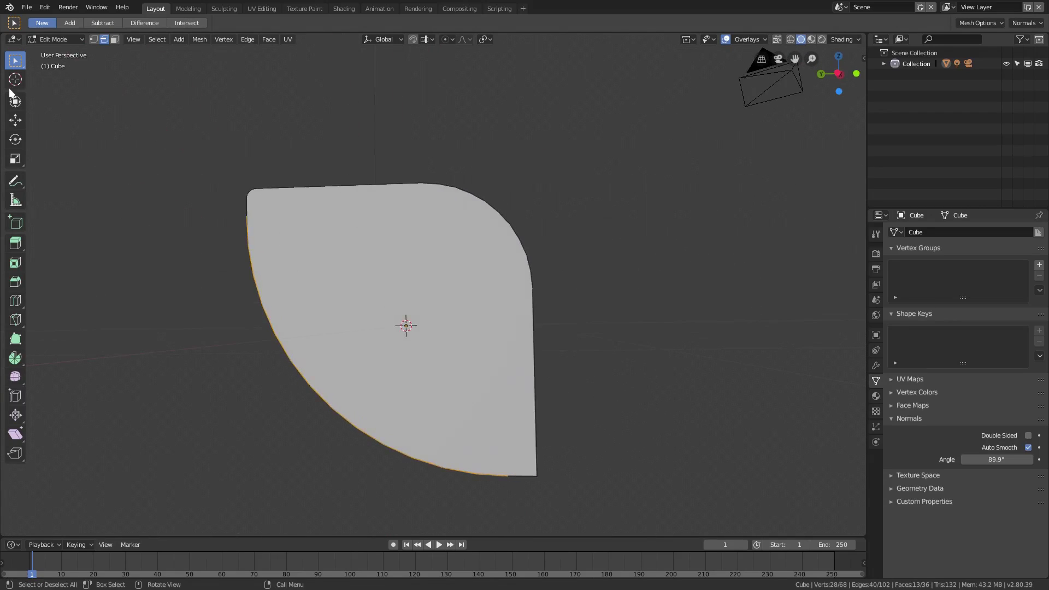
{"action": "left_click", "coordinate": [115, 41]}
{"action": "left_click", "coordinate": [432, 316]}
{"action": "middle_click_drag", "start_coordinate": [432, 317], "coordinate": [677, 365]}
{"action": "key", "text": "i"}
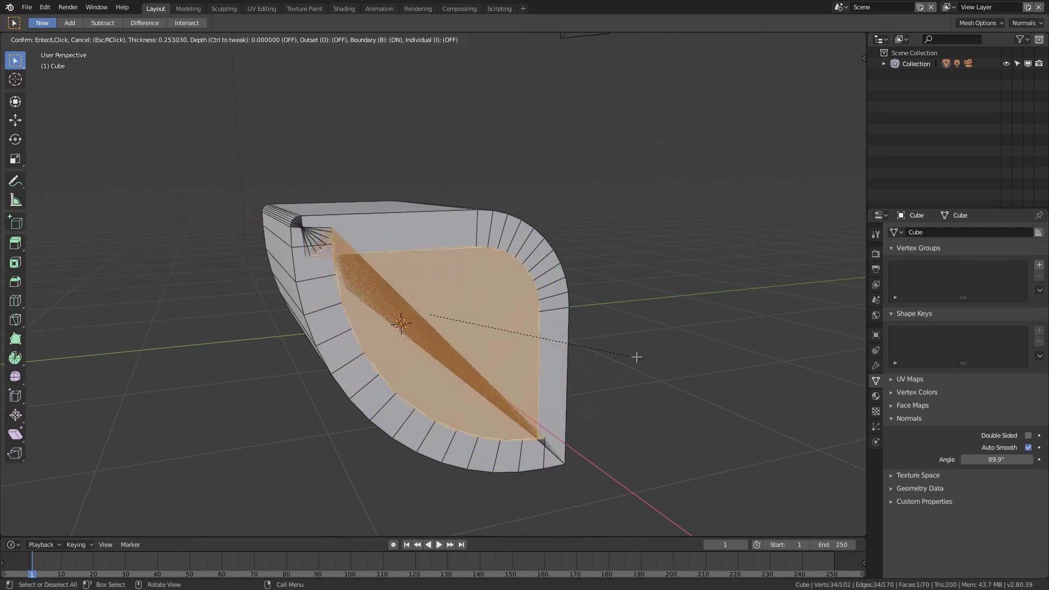
{"action": "left_click", "coordinate": [674, 353]}
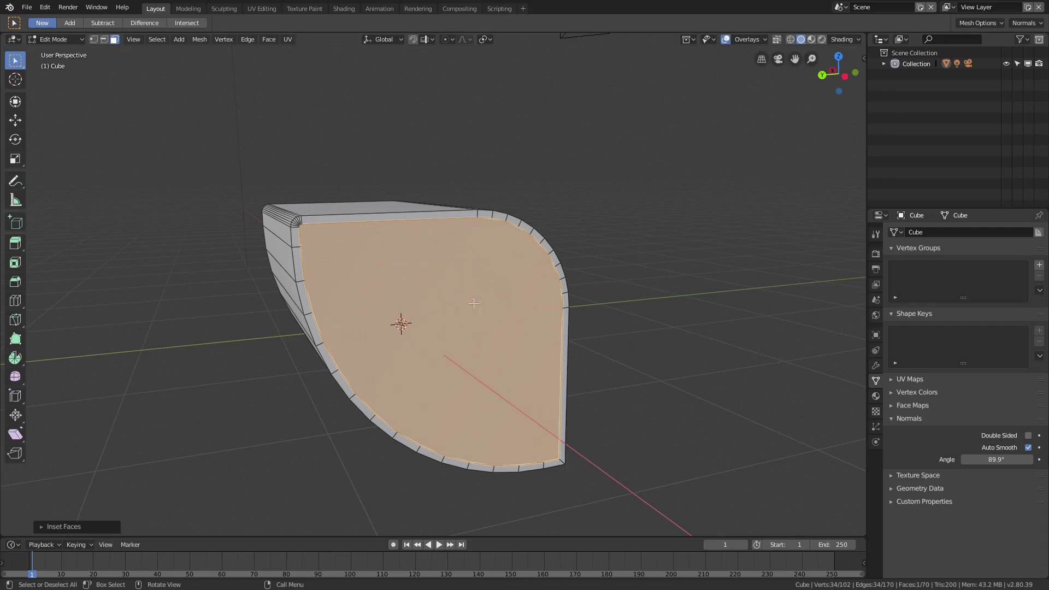
{"action": "middle_click_drag", "start_coordinate": [285, 236], "coordinate": [376, 284]}
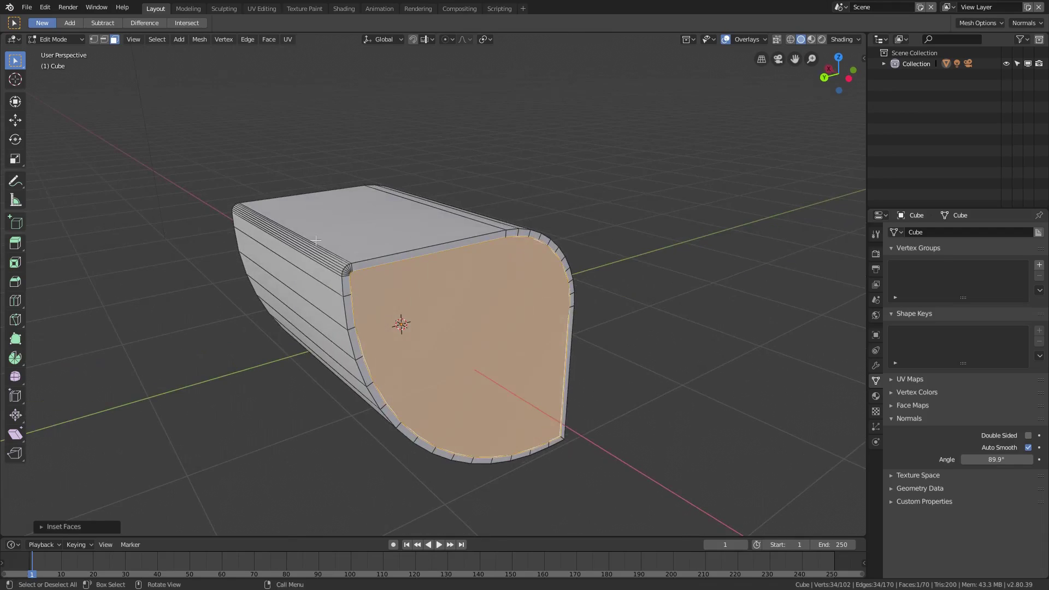
Delete the beveled cube and add a plane mesh in its place
{"action": "key", "text": "Tab"}
{"action": "key", "text": "Delete"}
{"action": "key", "text": "shift+a"}
{"action": "mouse_move", "coordinate": [374, 249]}
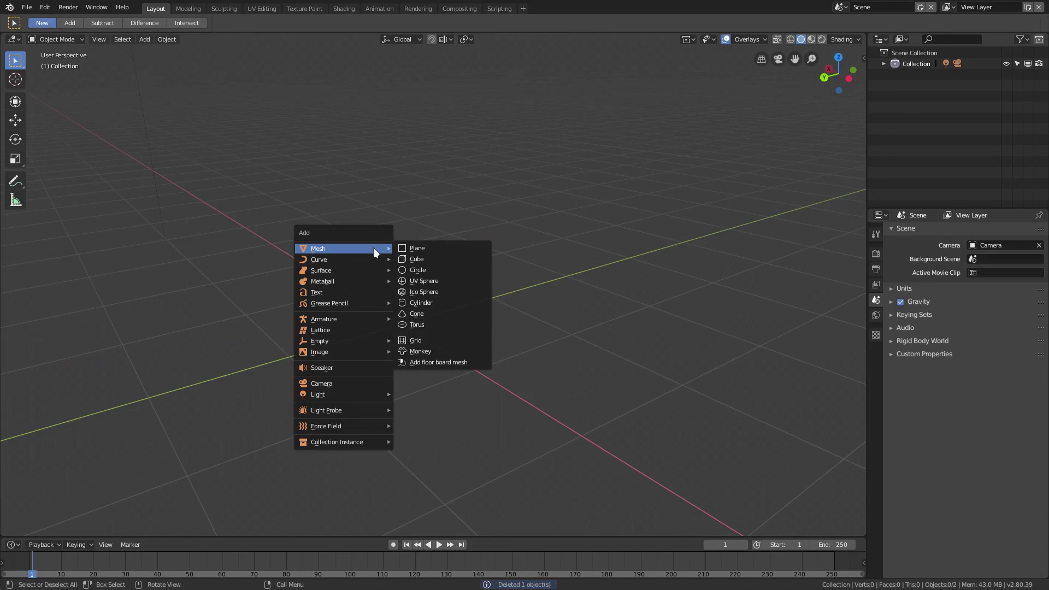
{"action": "left_click", "coordinate": [428, 249]}
{"action": "key", "text": "Tab"}
{"action": "middle_click_drag", "start_coordinate": [378, 375], "coordinate": [483, 338]}
{"action": "key", "text": "Tab"}
{"action": "key", "text": "shift+a"}
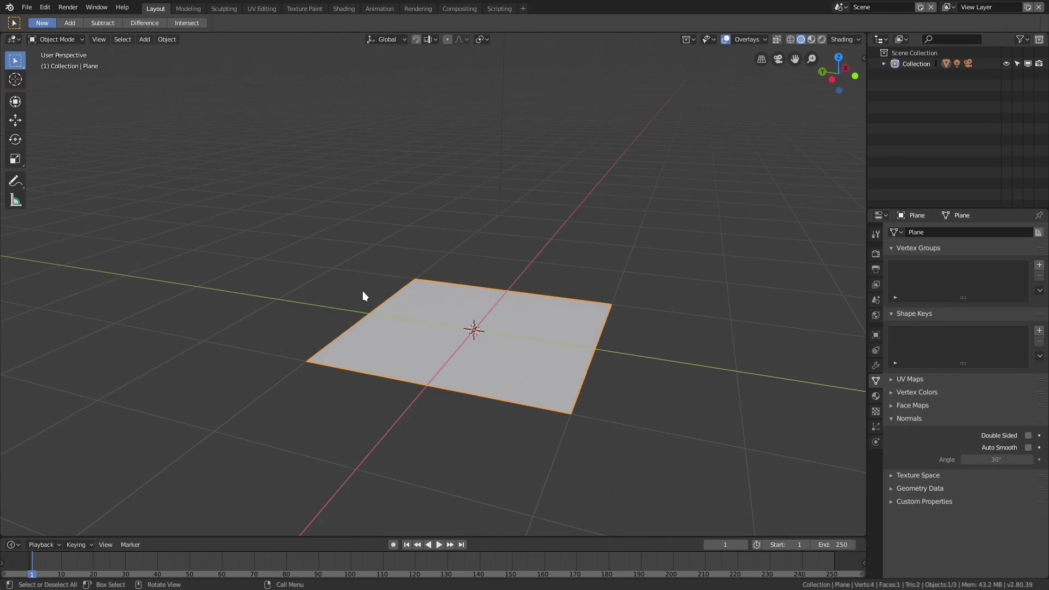
{"action": "key", "text": "shift+a"}
Extrude one side edge of the plane straight up along Z by about 1.7 m to form a wall
{"action": "key", "text": "Tab"}
{"action": "middle_click_drag", "start_coordinate": [637, 346], "coordinate": [451, 265]}
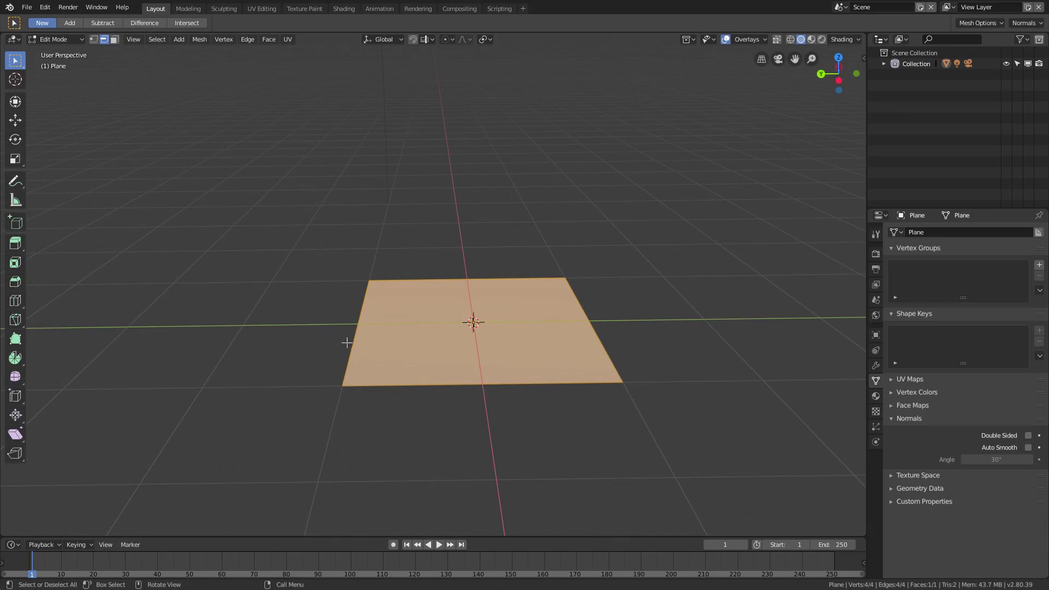
{"action": "left_click", "coordinate": [361, 317]}
{"action": "scroll", "coordinate": [363, 358], "scroll_direction": "down", "scroll_amount": 2}
{"action": "middle_click_drag", "start_coordinate": [362, 380], "coordinate": [306, 357]}
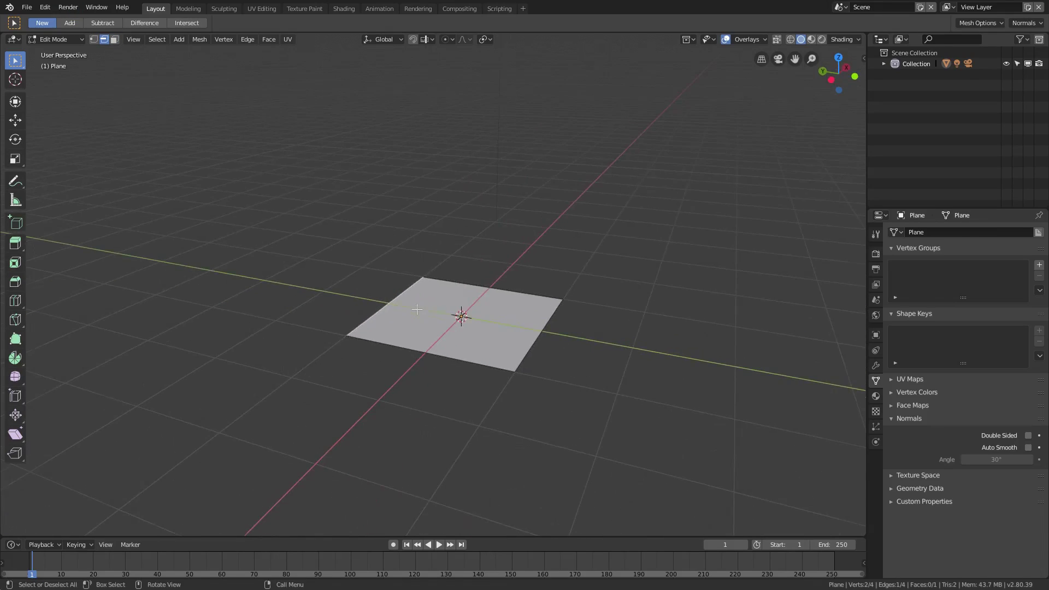
{"action": "middle_click_drag", "start_coordinate": [417, 311], "coordinate": [446, 315]}
{"action": "scroll", "coordinate": [446, 315], "scroll_direction": "up", "scroll_amount": 1}
{"action": "key", "text": "e"}
{"action": "key", "text": "z"}
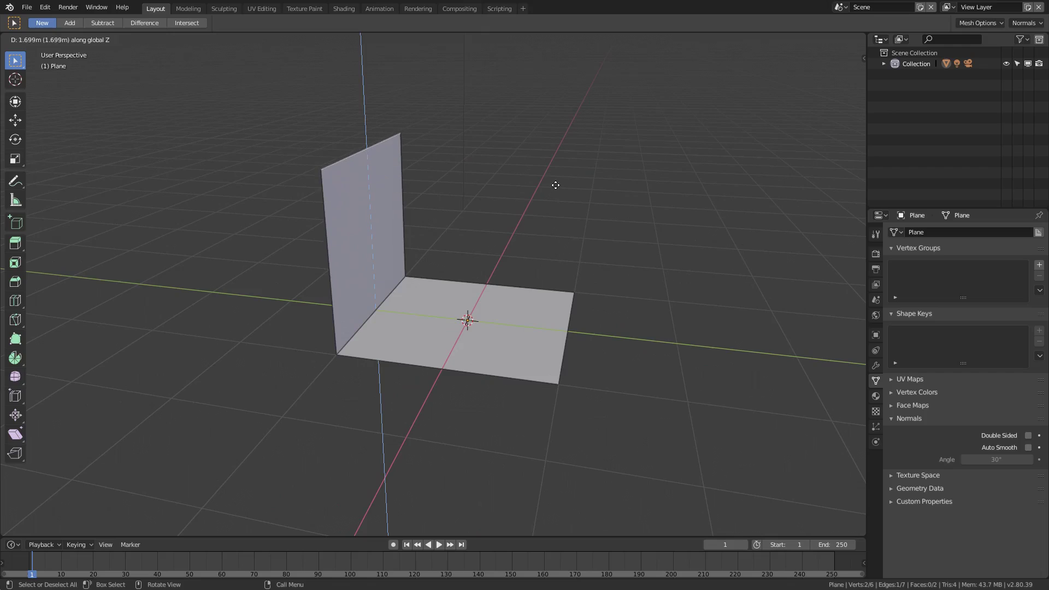
{"action": "left_click", "coordinate": [567, 193]}
{"action": "key", "text": "Tab"}
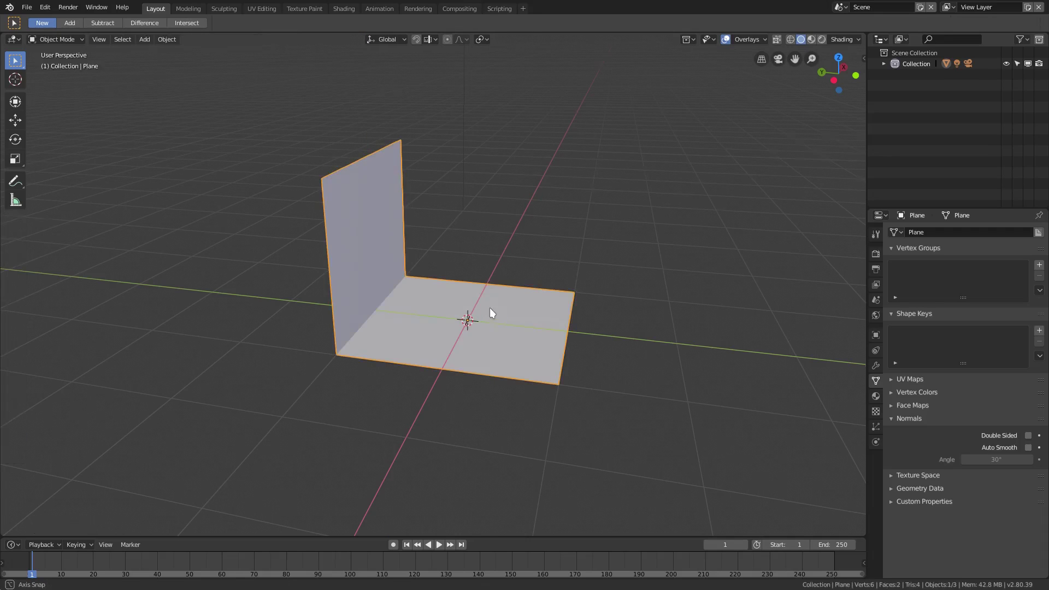
Bevel the edge where the wall meets the floor into a wide curve with 20 segments
{"action": "middle_click_drag", "start_coordinate": [491, 311], "coordinate": [352, 368]}
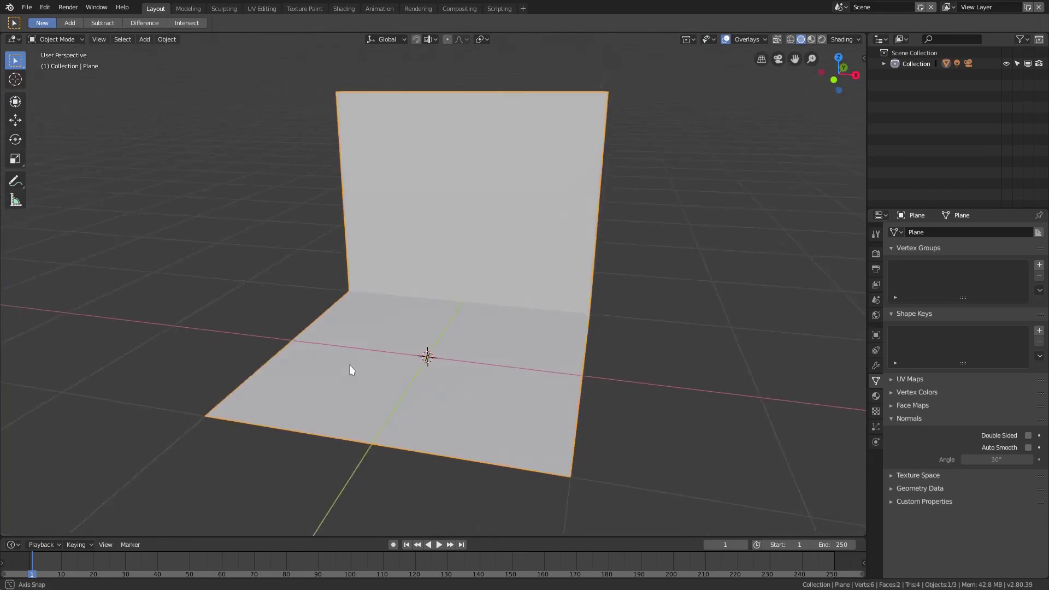
{"action": "scroll", "coordinate": [406, 338], "scroll_direction": "up", "scroll_amount": 4}
{"action": "middle_click_drag", "start_coordinate": [406, 335], "coordinate": [448, 420]}
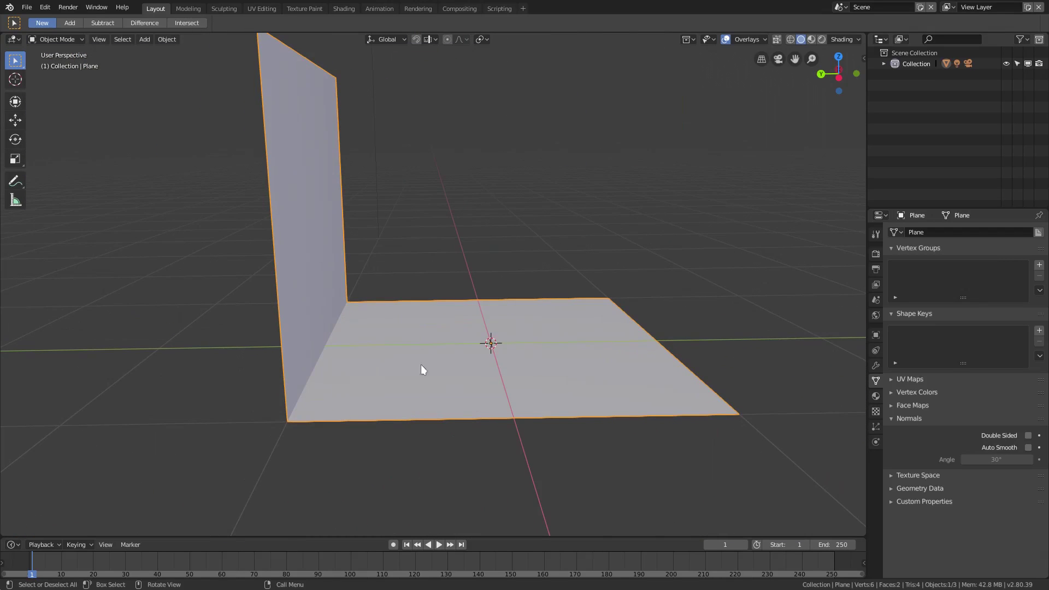
{"action": "key", "text": "Tab"}
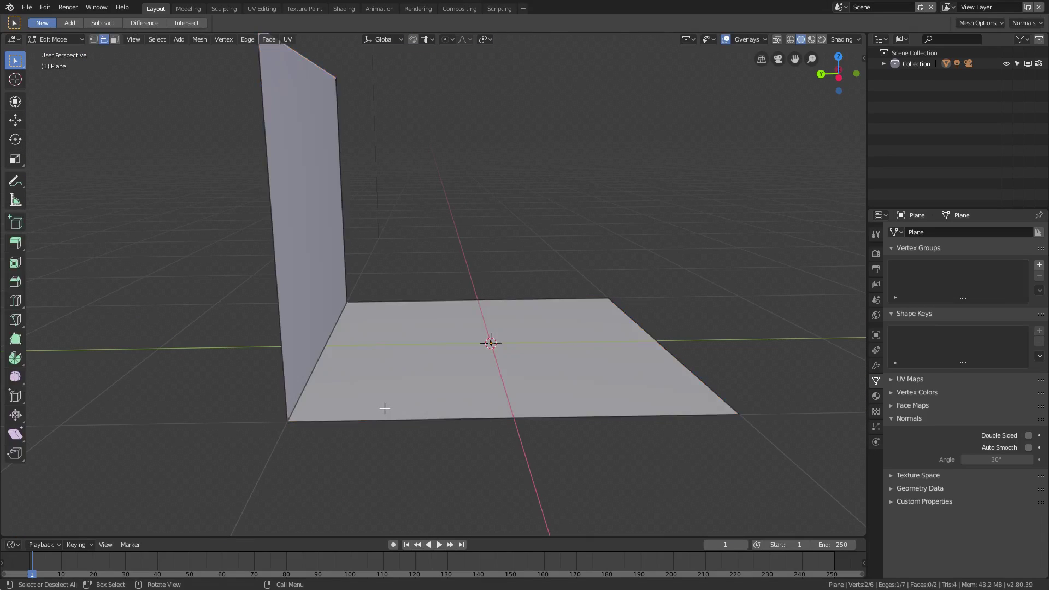
{"action": "middle_click_drag", "start_coordinate": [385, 408], "coordinate": [531, 381]}
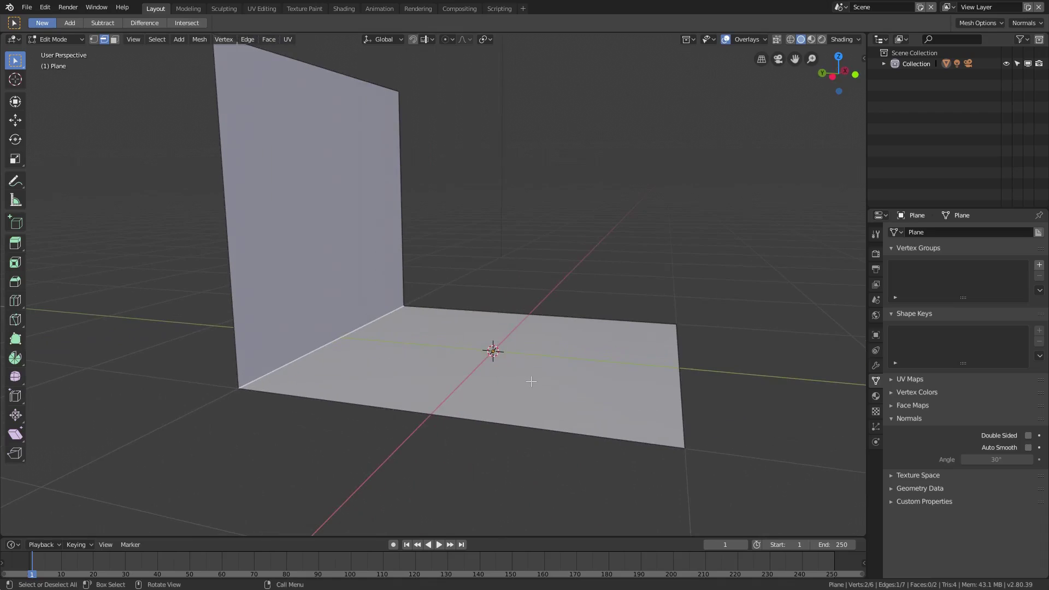
{"action": "key", "text": "ctrl+b"}
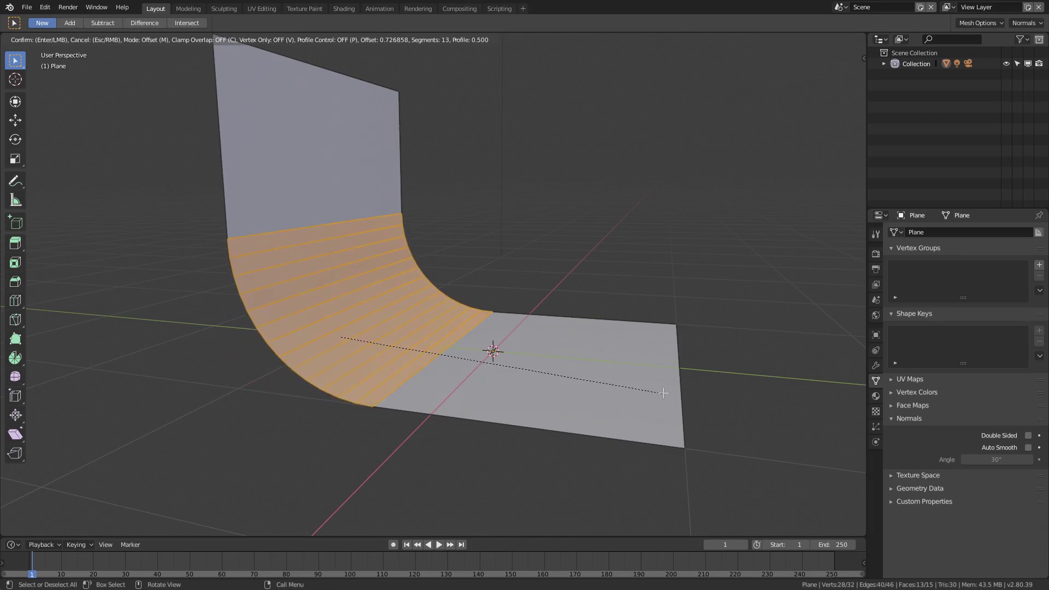
{"action": "left_click", "coordinate": [633, 407]}
{"action": "key", "text": "Tab"}
Apply Shade Smooth to the curved backdrop and enable Auto Smooth with an angle of 89.9°
{"action": "middle_click_drag", "start_coordinate": [570, 404], "coordinate": [532, 407]}
{"action": "scroll", "coordinate": [326, 337], "scroll_direction": "up", "scroll_amount": 2}
{"action": "middle_click_drag", "start_coordinate": [325, 337], "coordinate": [293, 306]}
{"action": "middle_click_drag", "start_coordinate": [344, 365], "coordinate": [384, 343], "text": "shift"}
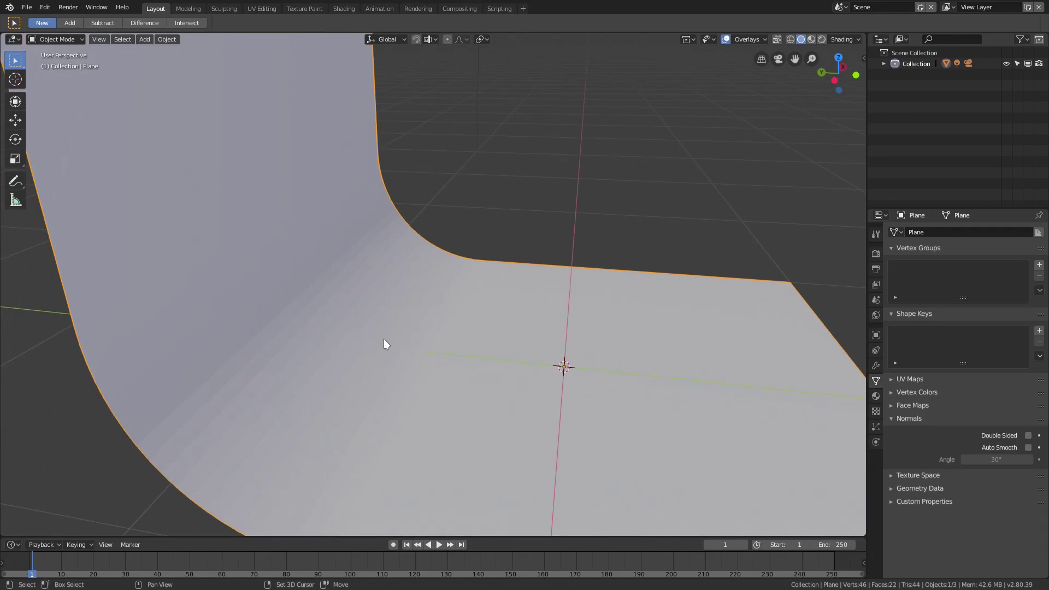
{"action": "left_click", "coordinate": [167, 39]}
{"action": "left_click", "coordinate": [209, 257]}
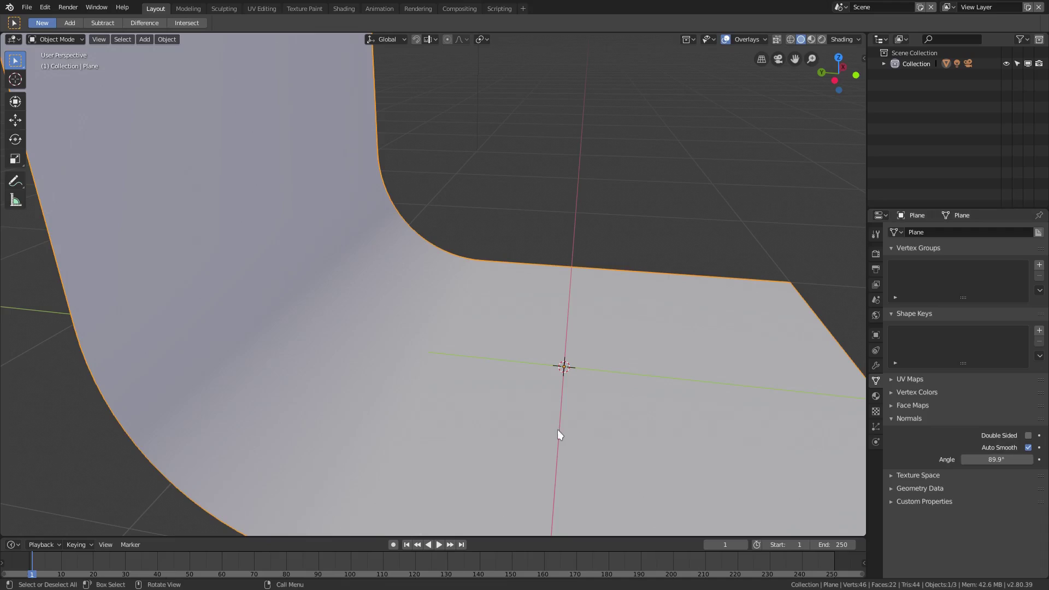
{"action": "scroll", "coordinate": [266, 402], "scroll_direction": "down", "scroll_amount": 3}
{"action": "mouse_move", "coordinate": [465, 383]}
{"action": "middle_mouse_down"}
{"action": "mouse_move", "coordinate": [427, 384]}
{"action": "mouse_move", "coordinate": [463, 405]}
{"action": "mouse_move", "coordinate": [485, 382]}
{"action": "middle_mouse_up"}
Inset the flat floor face slightly and extrude the inner face down about 0.15 m to form a recess
{"action": "key", "text": "Tab"}
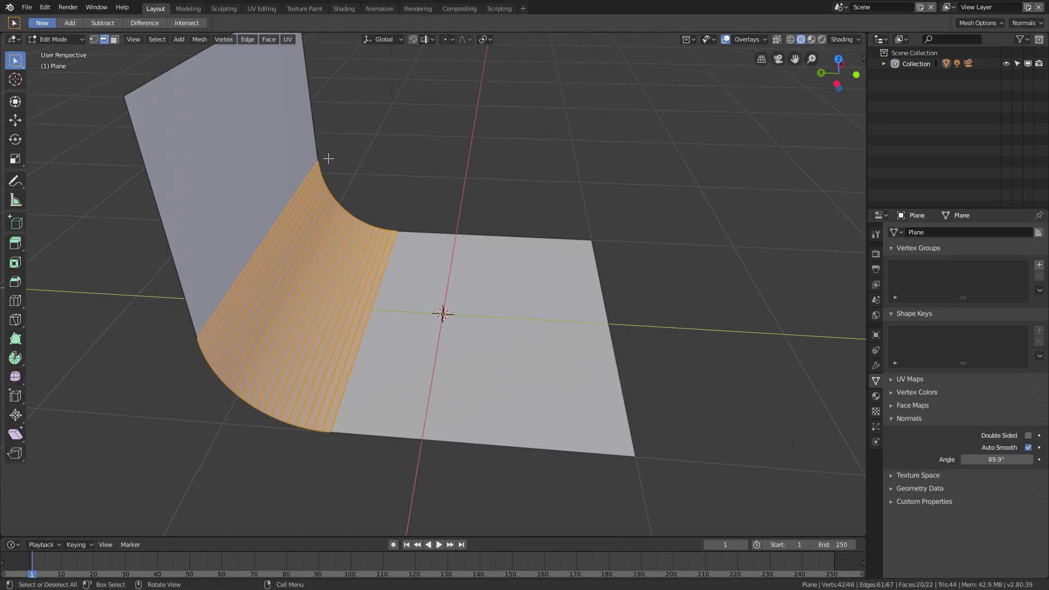
{"action": "left_click", "coordinate": [528, 295]}
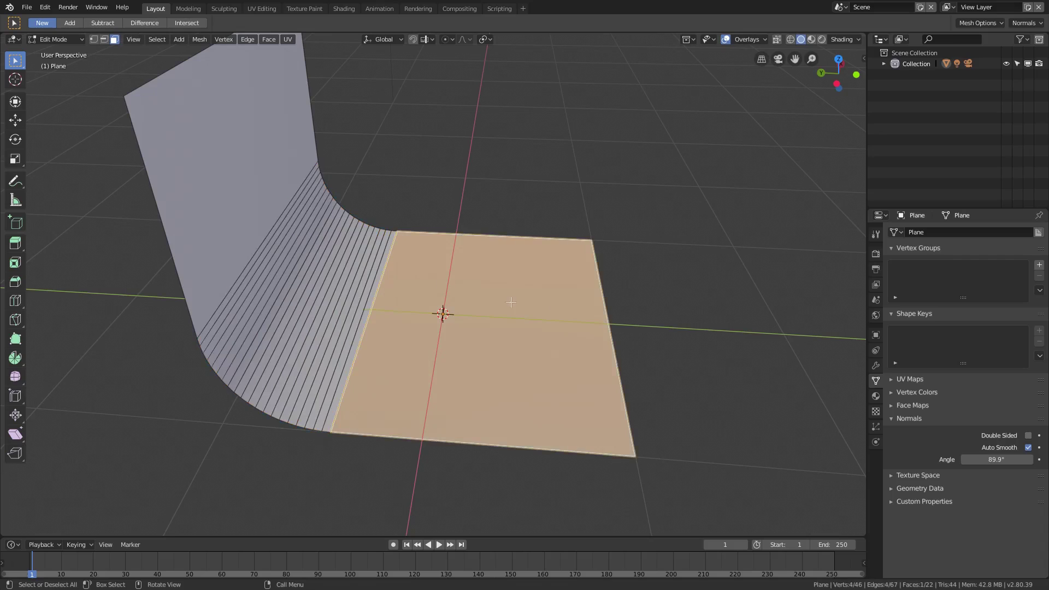
{"action": "scroll", "coordinate": [540, 311], "scroll_direction": "up", "scroll_amount": 3}
{"action": "key", "text": "i"}
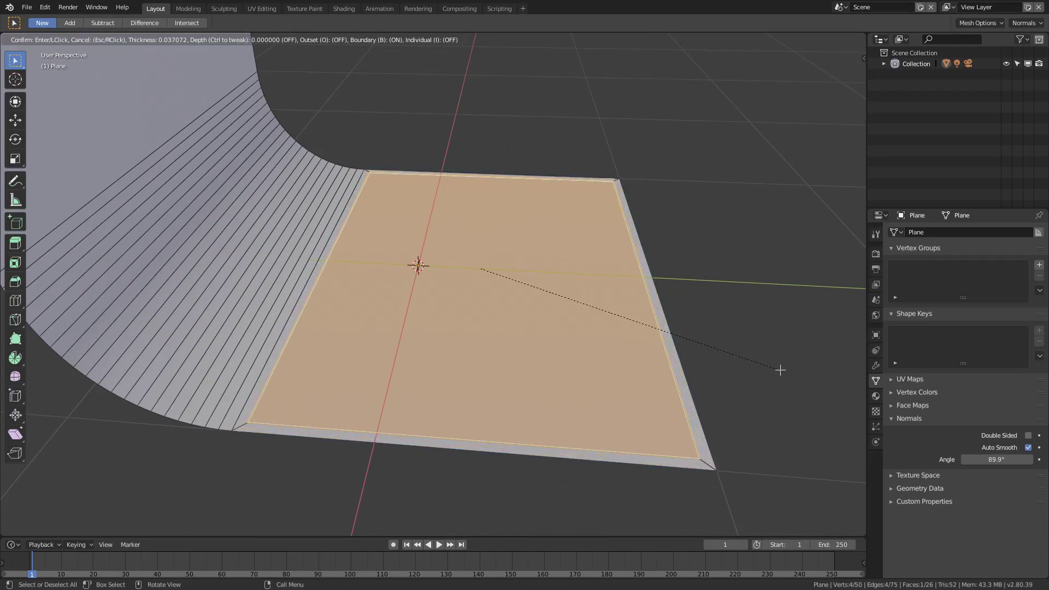
{"action": "left_click", "coordinate": [763, 367]}
{"action": "middle_click_drag", "start_coordinate": [763, 367], "coordinate": [699, 340]}
{"action": "key", "text": "e"}
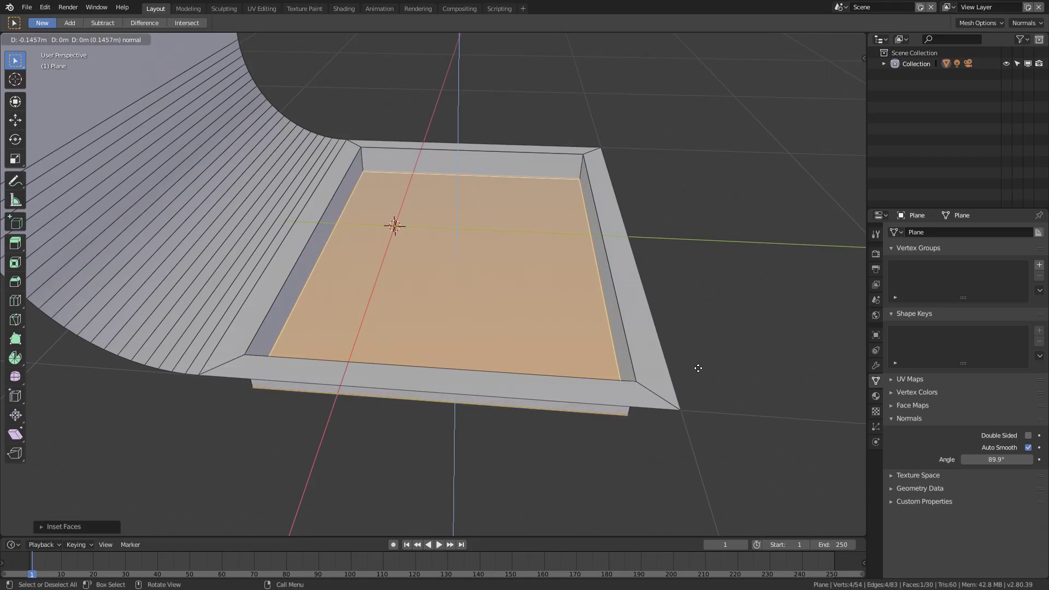
{"action": "left_click", "coordinate": [697, 371]}
{"action": "middle_click_drag", "start_coordinate": [697, 371], "coordinate": [776, 380]}
Inset the recess floor by about 0.04 and extrude the inner face upward
{"action": "key", "text": "i"}
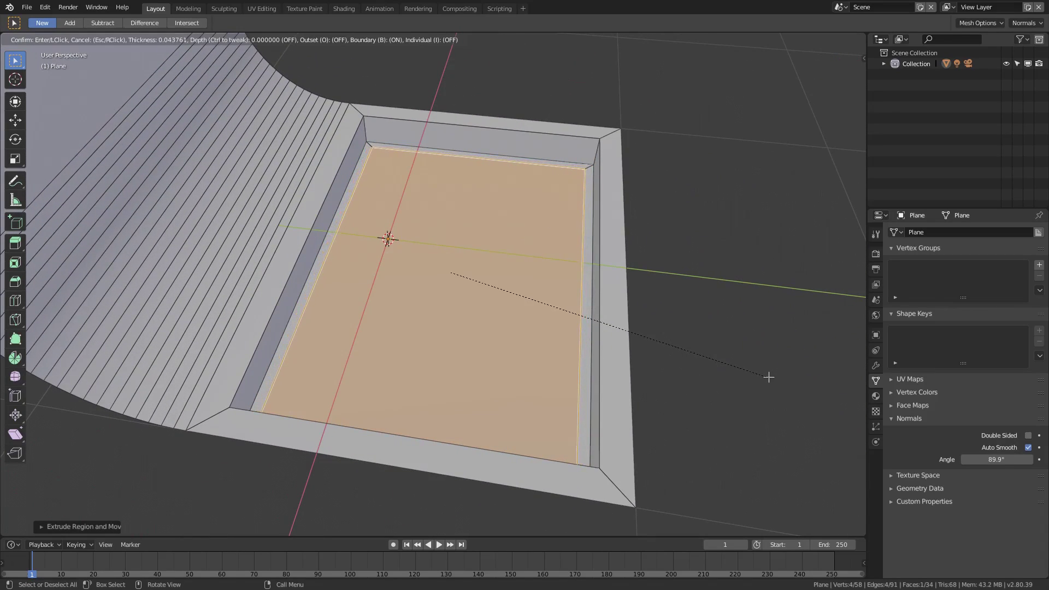
{"action": "left_click", "coordinate": [772, 374]}
{"action": "middle_click_drag", "start_coordinate": [733, 381], "coordinate": [698, 331]}
{"action": "key", "text": "e"}
{"action": "left_click", "coordinate": [702, 328]}
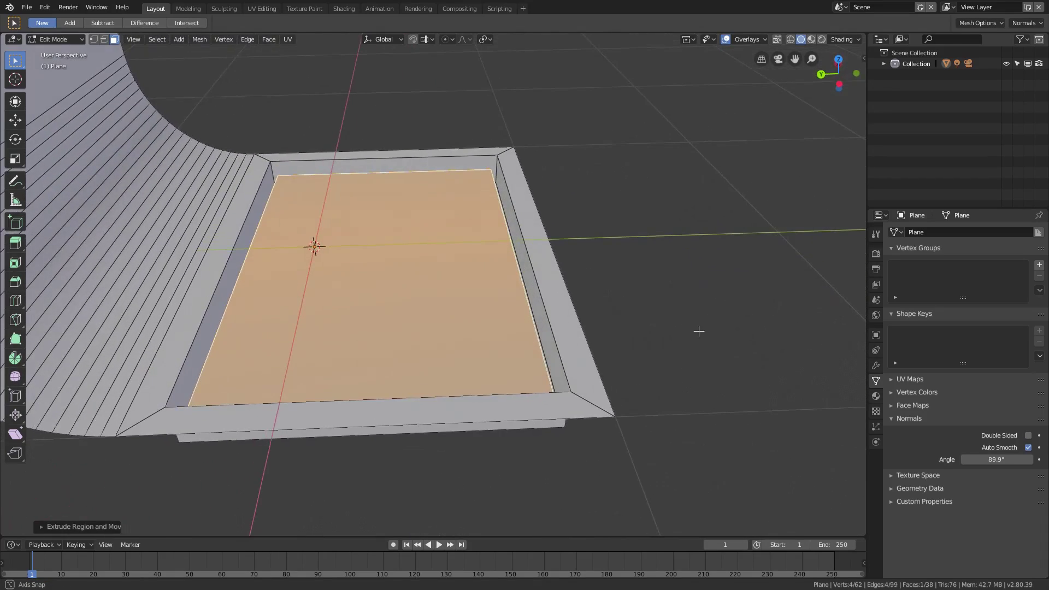
Inset the raised face by about 0.3 and scale the resulting inner face along the Y axis
{"action": "key", "text": "i"}
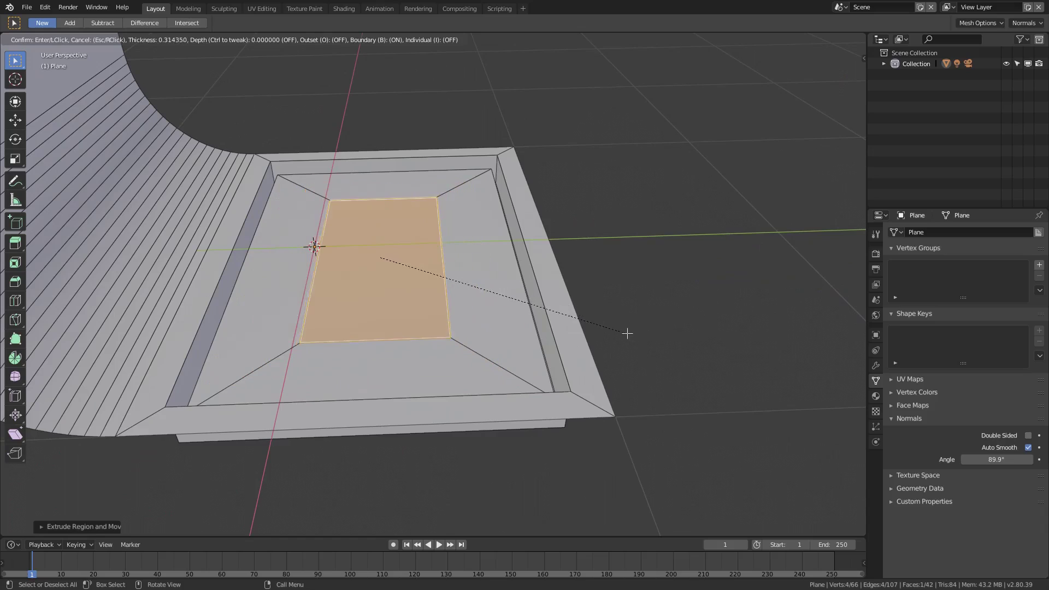
{"action": "left_click", "coordinate": [632, 334]}
{"action": "key", "text": "s"}
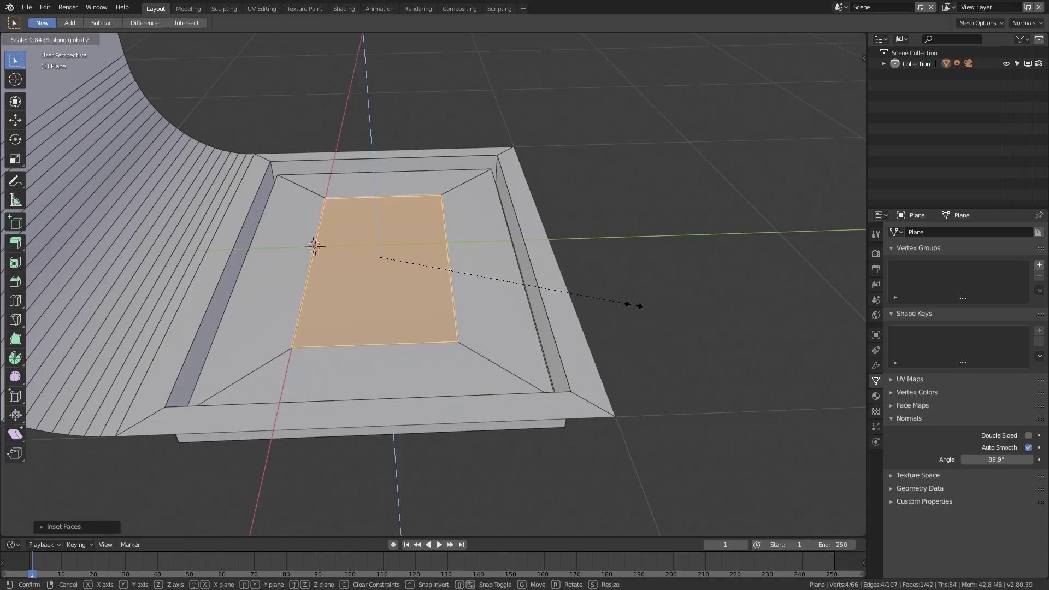
{"action": "key", "text": "y"}
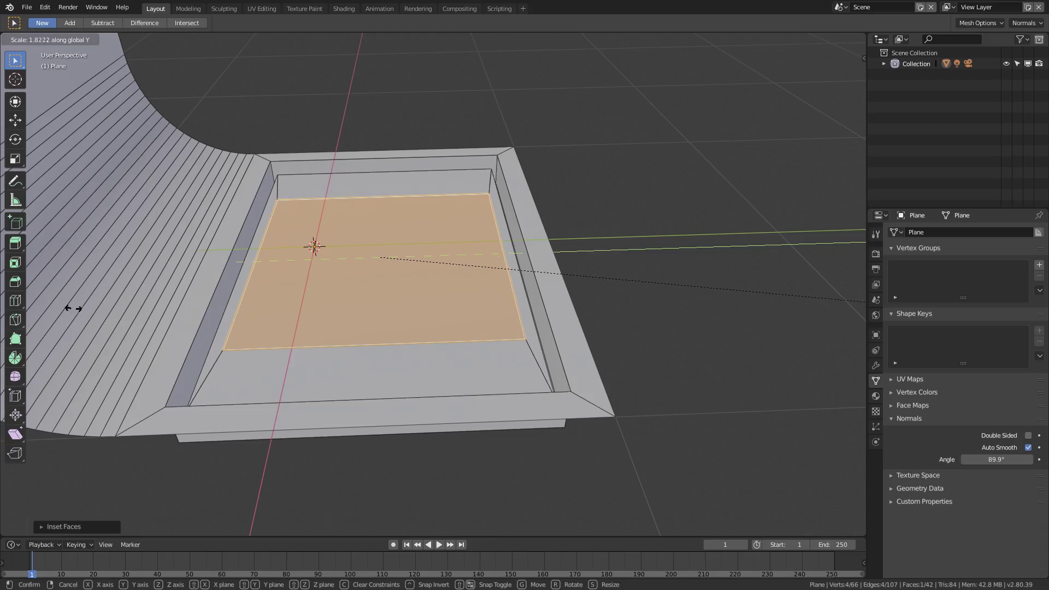
{"action": "left_click", "coordinate": [677, 300]}
Narrow the inner face along the X axis and fine-tune its overall size with a slight uniform scale
{"action": "middle_click_drag", "start_coordinate": [686, 300], "coordinate": [746, 290]}
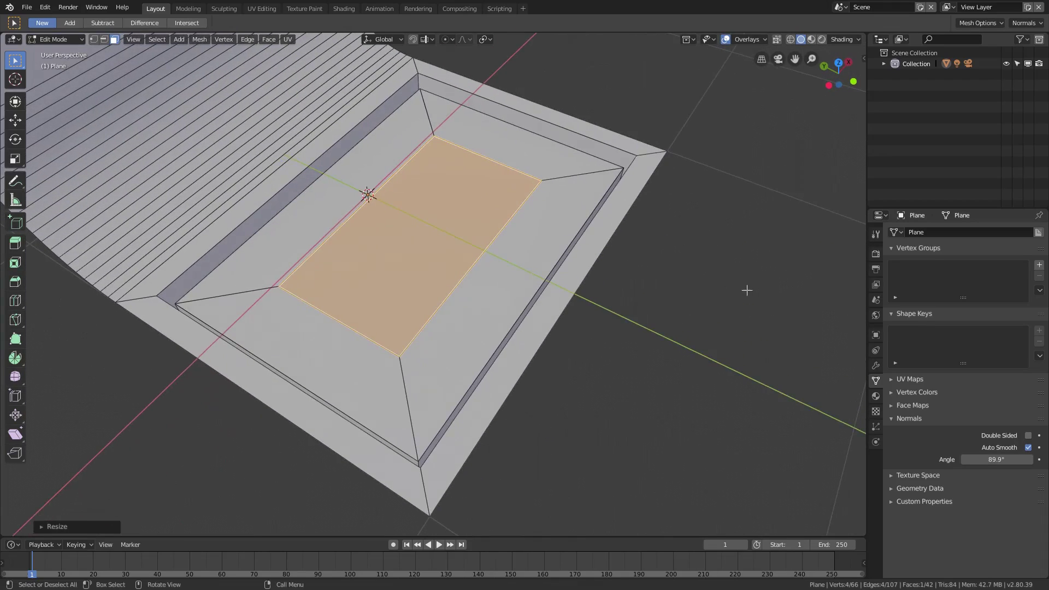
{"action": "key", "text": "s"}
{"action": "key", "text": "x"}
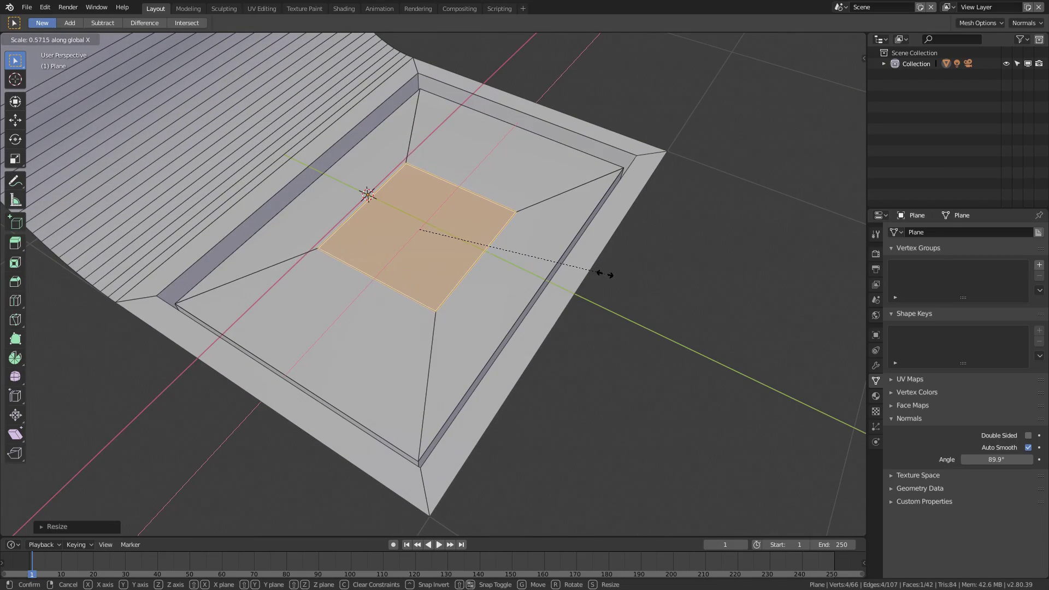
{"action": "left_click", "coordinate": [644, 268]}
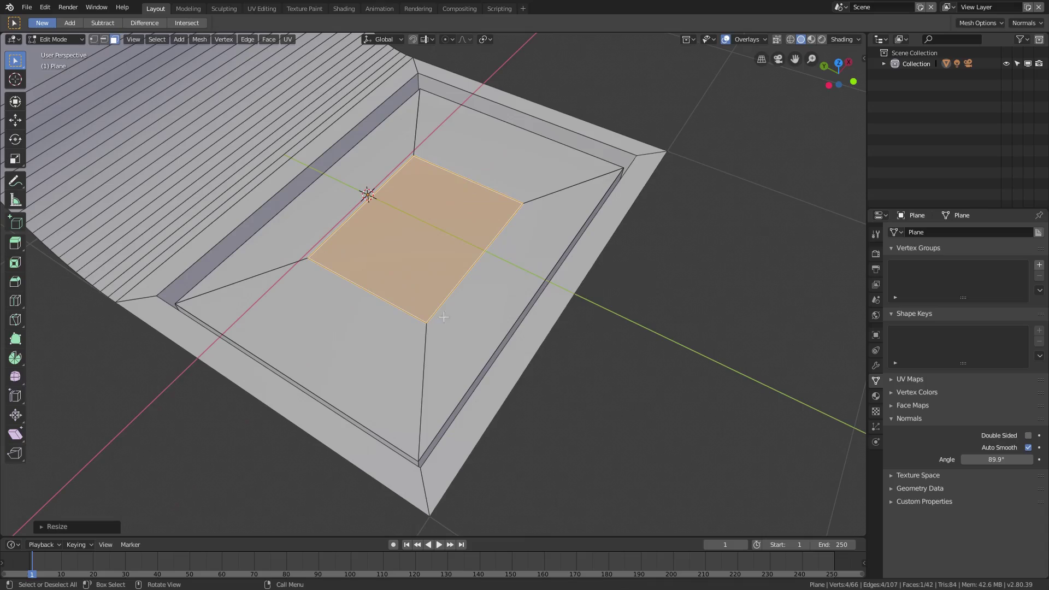
{"action": "middle_click_drag", "start_coordinate": [443, 316], "coordinate": [623, 305]}
{"action": "key", "text": "s"}
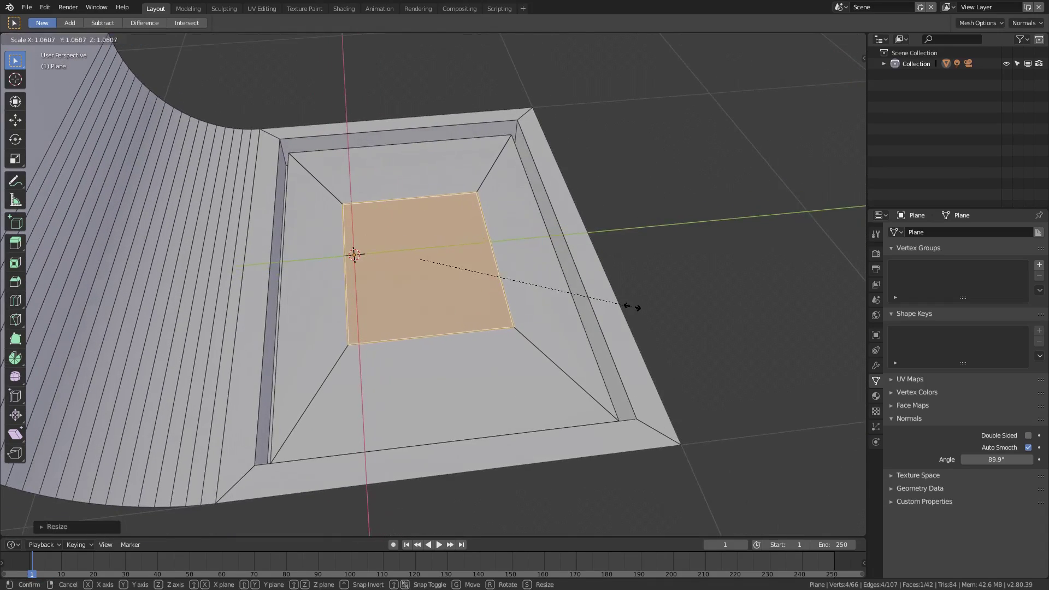
{"action": "left_click", "coordinate": [617, 304]}
Extrude the inner face up about 0.27 m and lower the block's top face by about 0.14 m along Z
{"action": "key", "text": "e"}
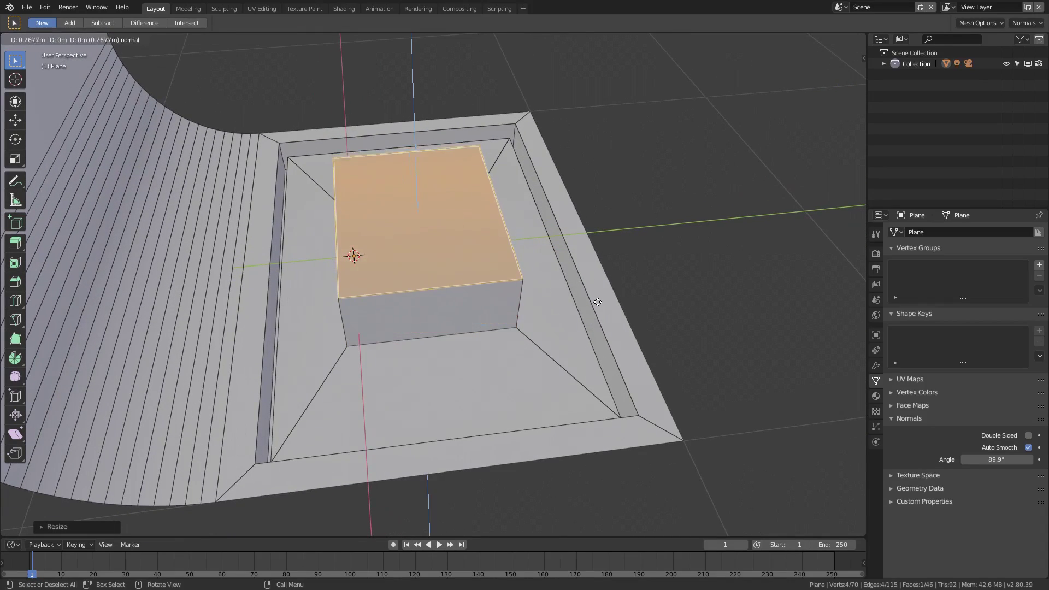
{"action": "left_click", "coordinate": [598, 302]}
{"action": "middle_click_drag", "start_coordinate": [597, 302], "coordinate": [463, 314]}
{"action": "key", "text": "Tab"}
{"action": "scroll", "coordinate": [437, 343], "scroll_direction": "up", "scroll_amount": 4}
{"action": "key", "text": "Tab"}
{"action": "key", "text": "g"}
{"action": "key", "text": "z"}
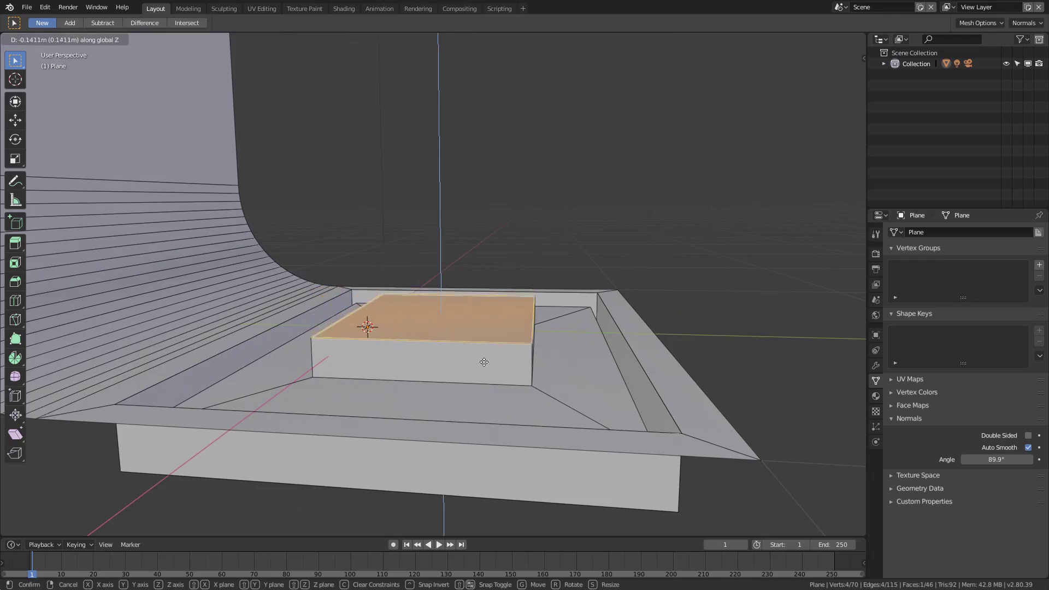
{"action": "left_click", "coordinate": [485, 370]}
Bevel the raised block's two opposite long top edges with 20 segments, wide enough for the rounds to meet in the middle
{"action": "middle_click_drag", "start_coordinate": [459, 378], "coordinate": [420, 392]}
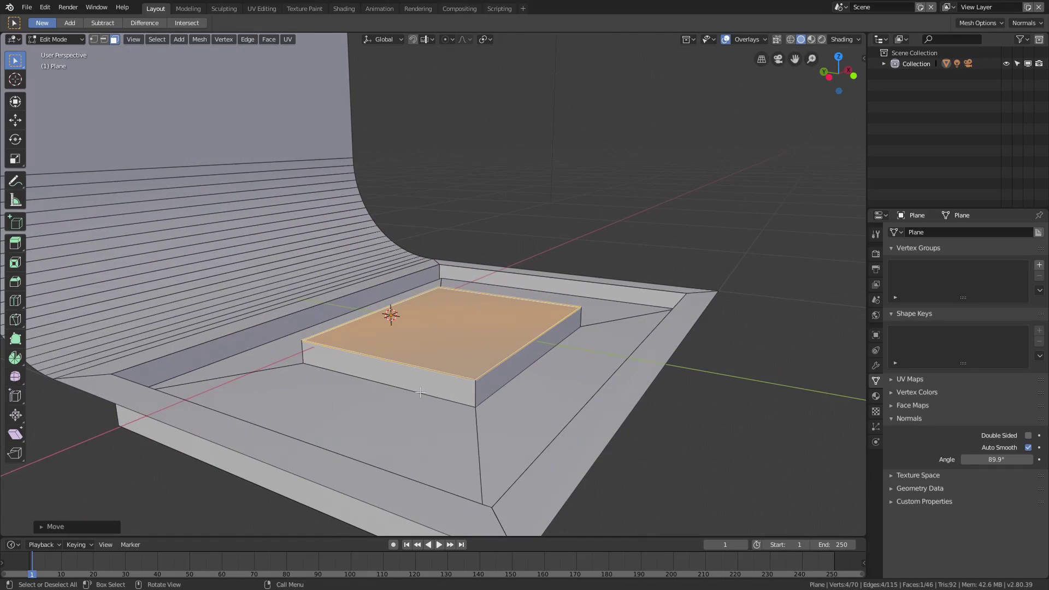
{"action": "left_click", "coordinate": [105, 39]}
{"action": "left_click", "coordinate": [528, 348]}
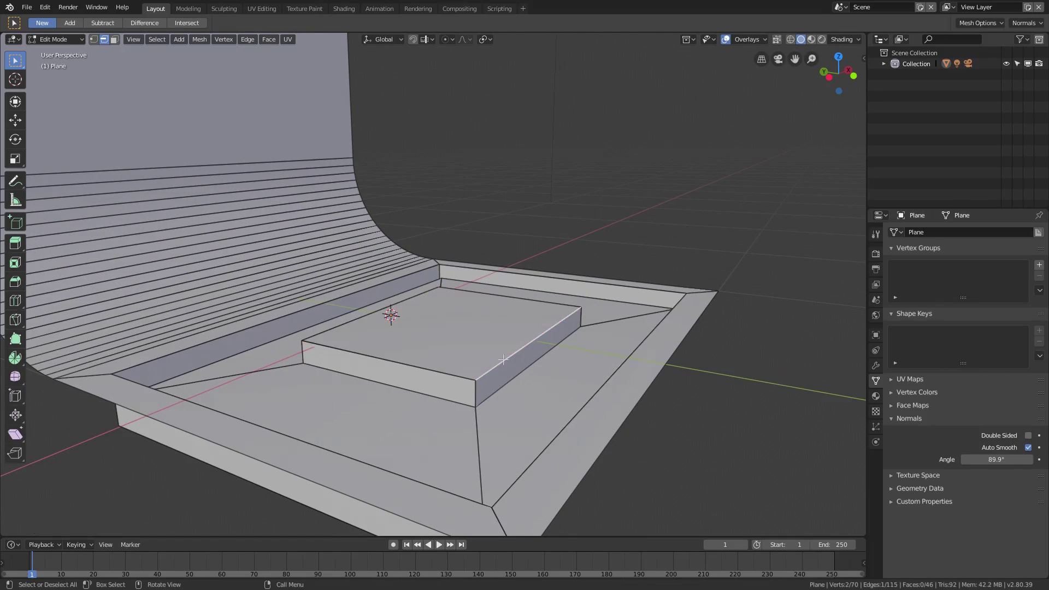
{"action": "middle_click_drag", "start_coordinate": [416, 340], "coordinate": [351, 348]}
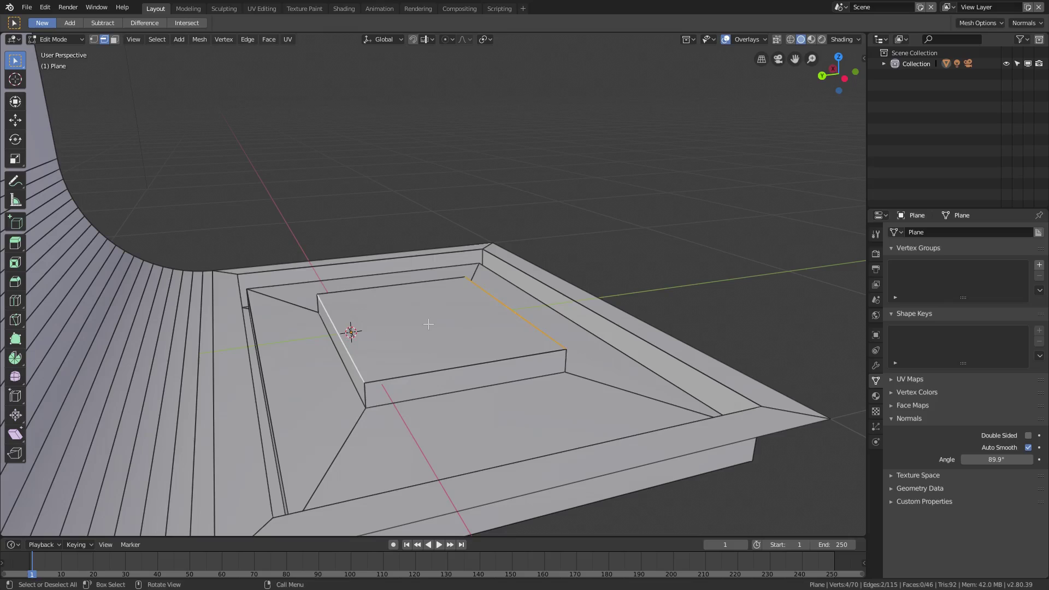
{"action": "middle_click_drag", "start_coordinate": [428, 325], "coordinate": [416, 321]}
{"action": "key", "text": "ctrl+b"}
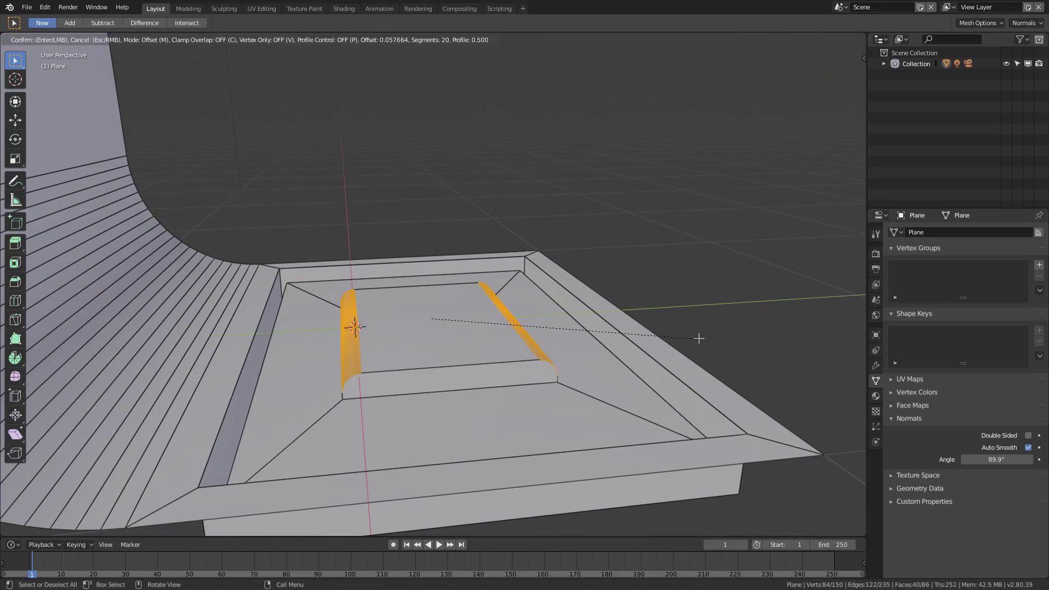
{"action": "left_click", "coordinate": [765, 338]}
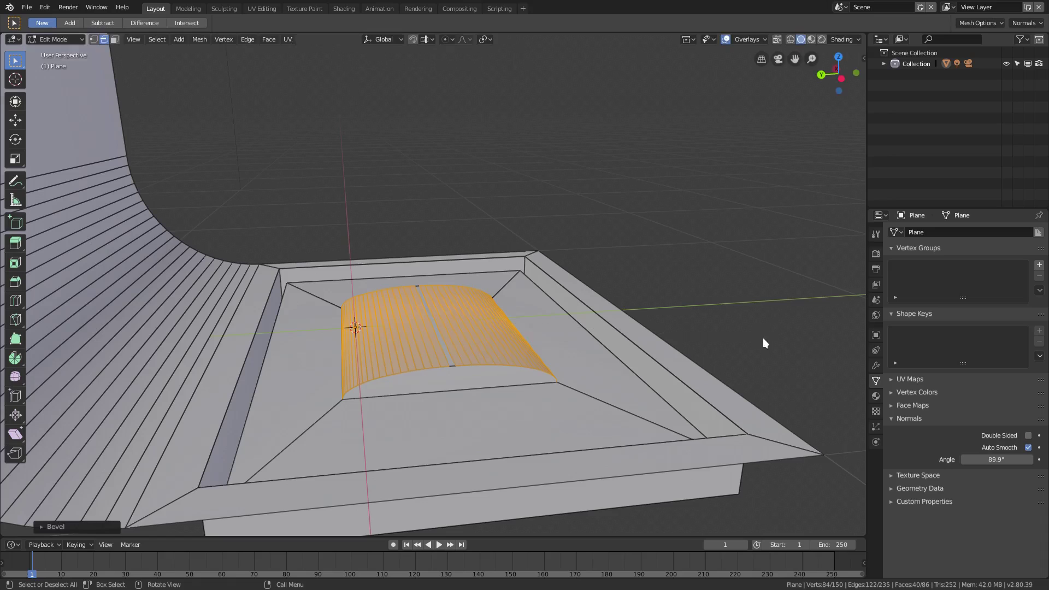
{"action": "key", "text": "Tab"}
{"action": "middle_click_drag", "start_coordinate": [763, 338], "coordinate": [557, 229]}
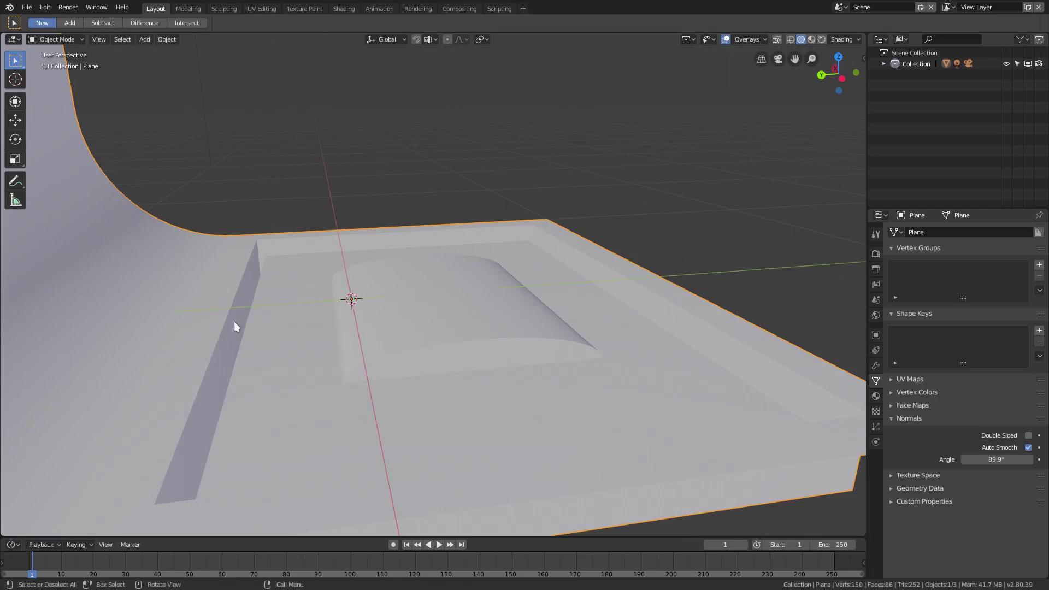
{"action": "middle_click_drag", "start_coordinate": [235, 326], "coordinate": [503, 342]}
Try to bevel only the two opposite long rim edges of the recess with 20 segments and an offset of about 0.08
{"action": "key", "text": "Tab"}
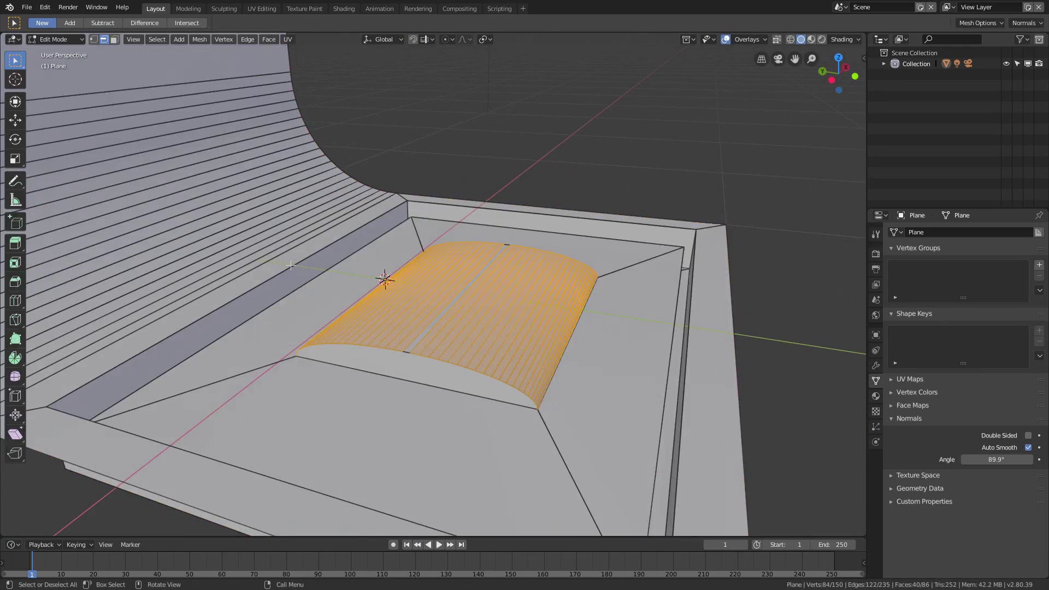
{"action": "left_click", "coordinate": [290, 265]}
{"action": "middle_click_drag", "start_coordinate": [290, 265], "coordinate": [667, 264]}
{"action": "middle_click_drag", "start_coordinate": [650, 311], "coordinate": [717, 322], "text": "shift"}
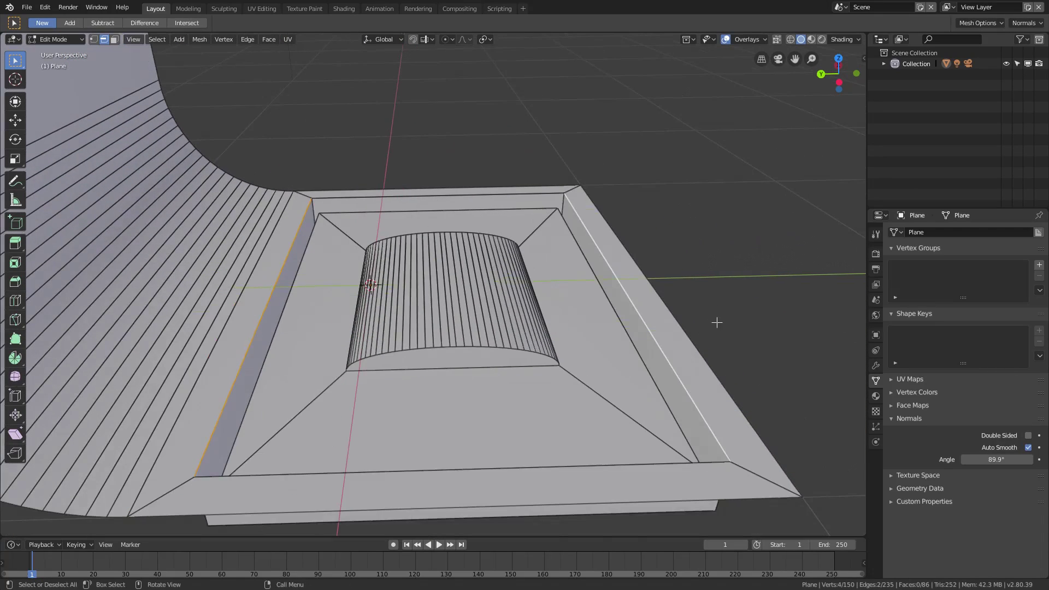
{"action": "key", "text": "ctrl+b"}
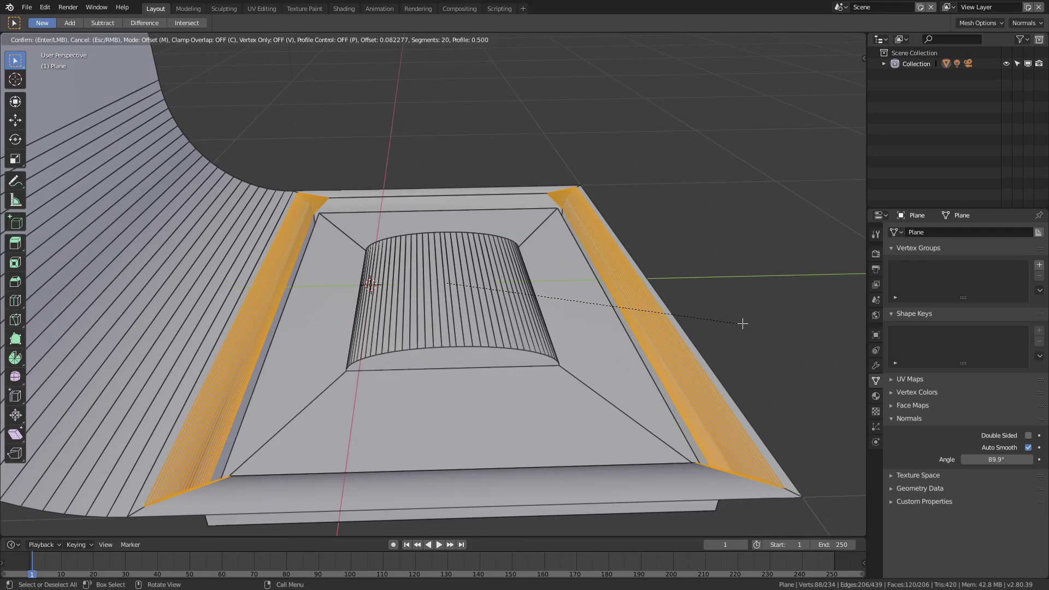
{"action": "left_click", "coordinate": [744, 324]}
{"action": "key", "text": "Tab"}
{"action": "mouse_move", "coordinate": [745, 324]}
{"action": "middle_mouse_down"}
{"action": "mouse_move", "coordinate": [550, 318]}
{"action": "mouse_move", "coordinate": [490, 362]}
{"action": "mouse_move", "coordinate": [494, 248]}
{"action": "mouse_move", "coordinate": [454, 269]}
{"action": "mouse_move", "coordinate": [527, 218]}
{"action": "mouse_move", "coordinate": [480, 329]}
{"action": "mouse_move", "coordinate": [491, 302]}
{"action": "mouse_move", "coordinate": [136, 470]}
{"action": "mouse_move", "coordinate": [361, 366]}
{"action": "mouse_move", "coordinate": [498, 371]}
{"action": "middle_mouse_up"}
Examine the corner of the two-edge rim bevel and undo that bevel
{"action": "key", "text": "Tab"}
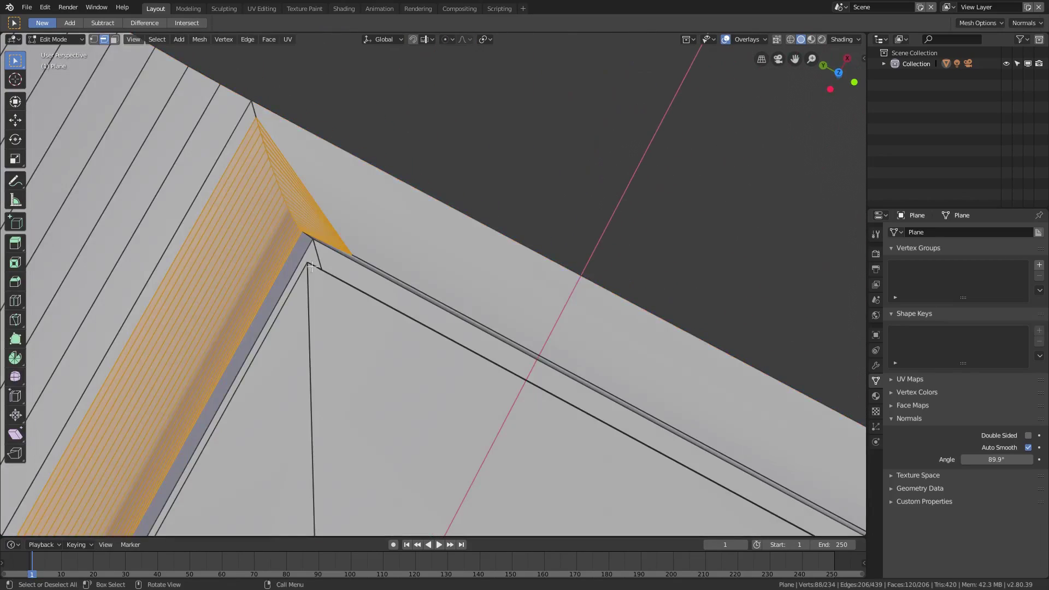
{"action": "middle_click_drag", "start_coordinate": [532, 234], "coordinate": [698, 225], "text": "shift"}
{"action": "scroll", "coordinate": [504, 219], "scroll_direction": "down", "scroll_amount": 1}
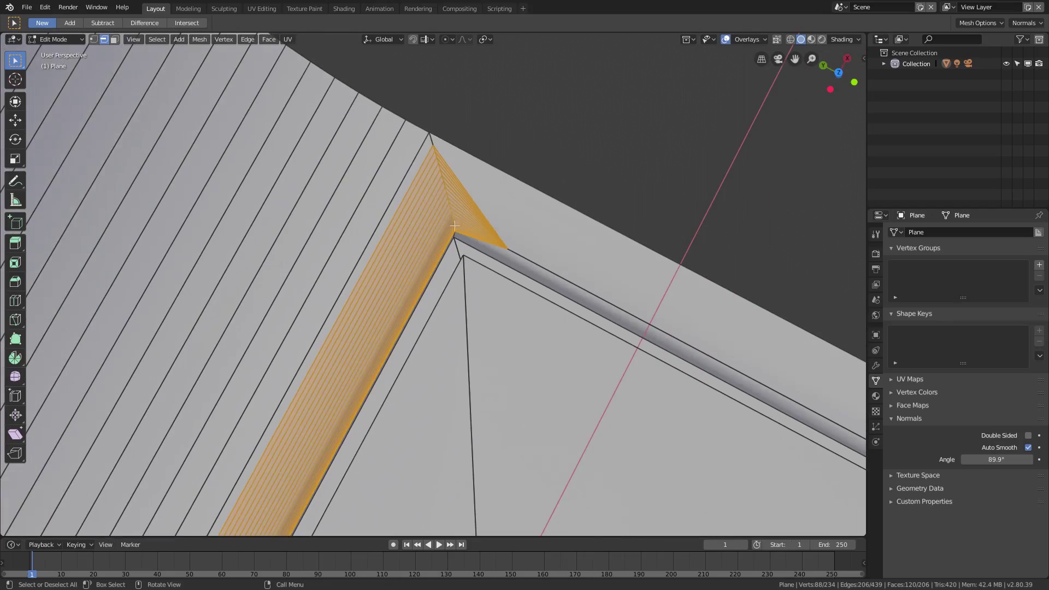
{"action": "scroll", "coordinate": [494, 233], "scroll_direction": "down", "scroll_amount": 3}
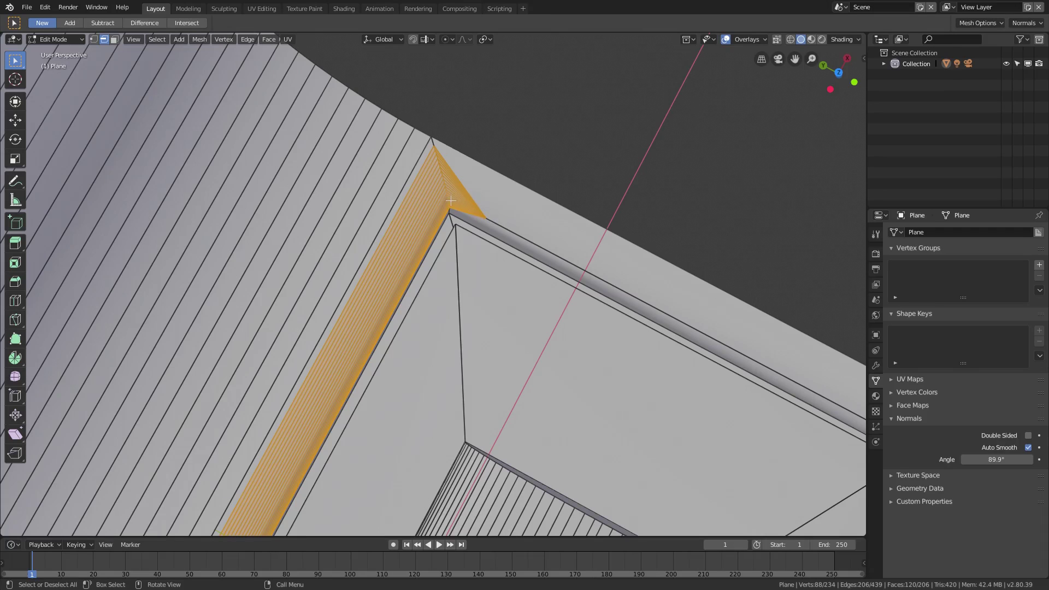
{"action": "key", "text": "Tab"}
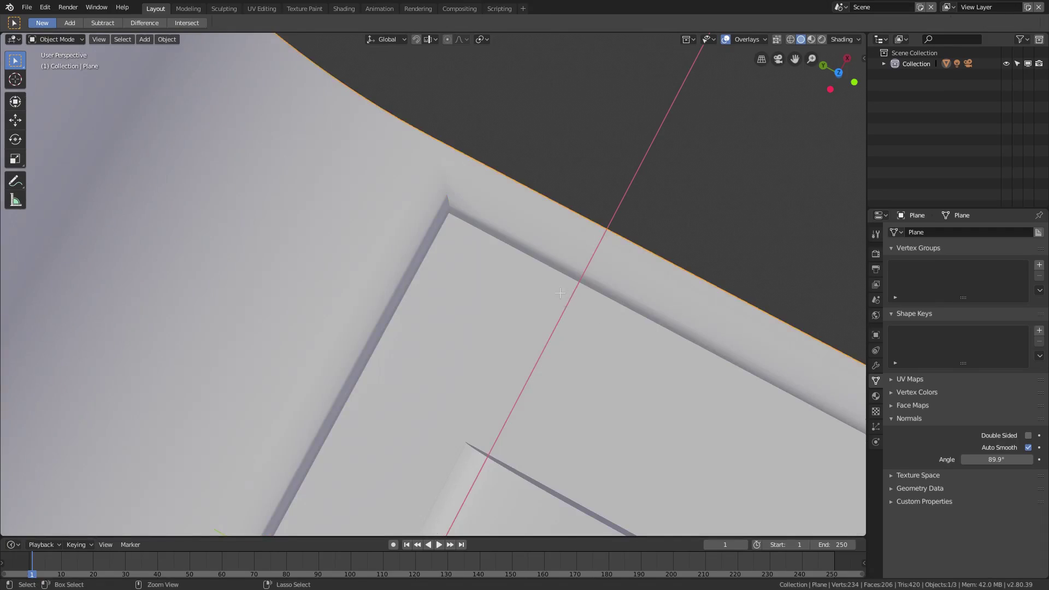
{"action": "key", "text": "Tab"}
{"action": "key", "text": "Tab"}
{"action": "key", "text": "Tab"}
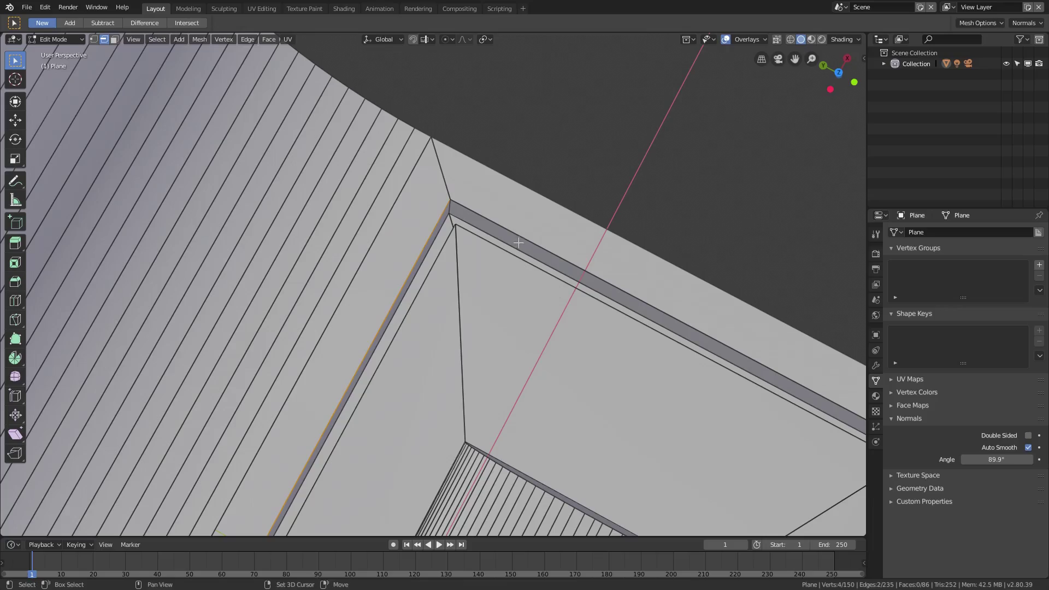
Add the two short rim edges to the selection and bevel all four recess rim edges with 20 segments and about 0.08 offset
{"action": "scroll", "coordinate": [450, 325], "scroll_direction": "down", "scroll_amount": 4}
{"action": "middle_click_drag", "start_coordinate": [451, 326], "coordinate": [407, 418], "text": "shift"}
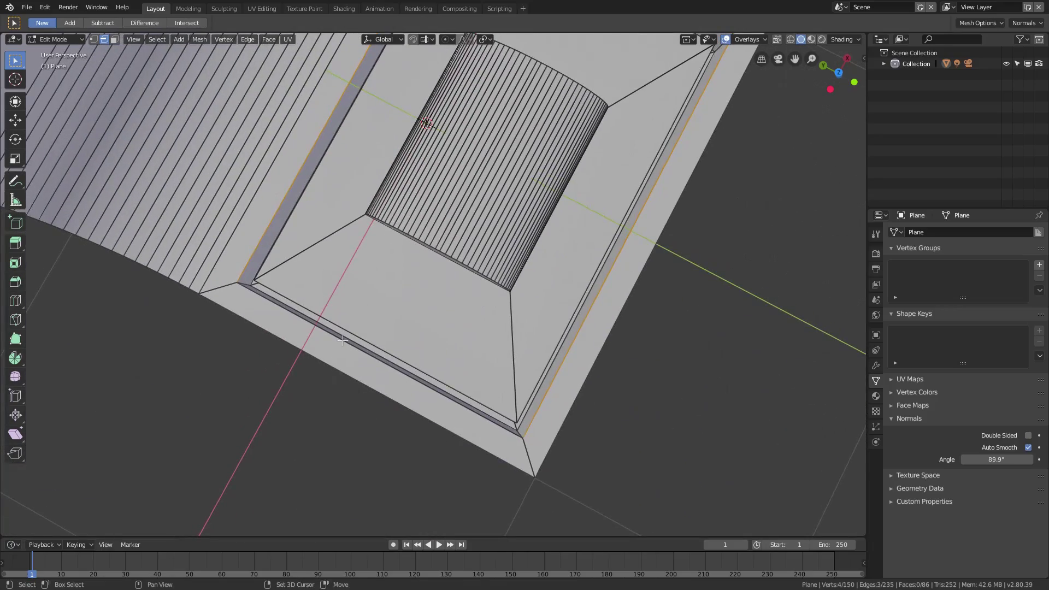
{"action": "middle_click_drag", "start_coordinate": [393, 458], "coordinate": [612, 348]}
{"action": "key", "text": "ctrl+b"}
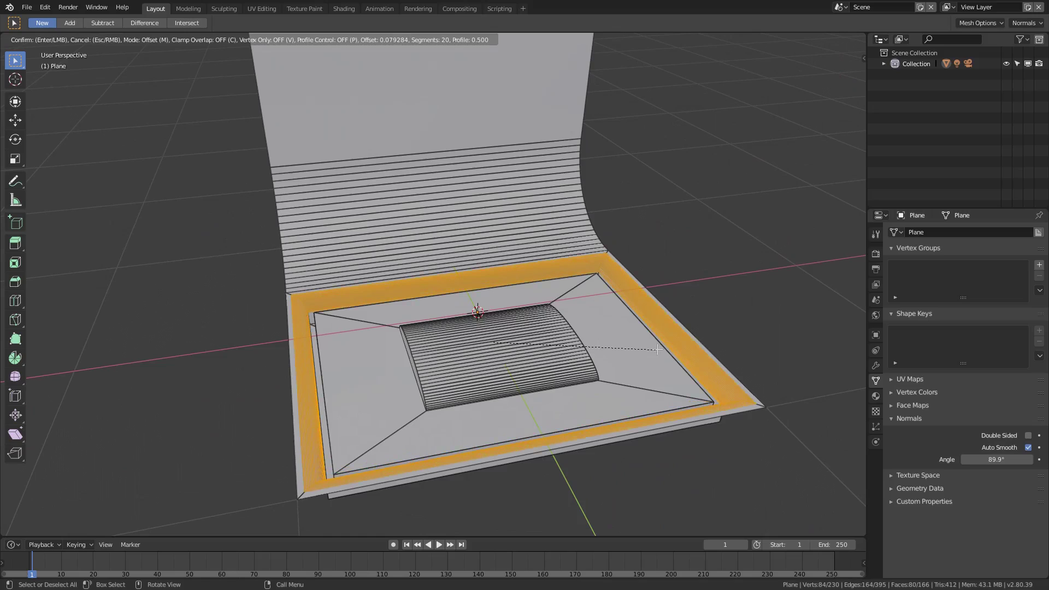
{"action": "left_click", "coordinate": [660, 349]}
{"action": "key", "text": "Tab"}
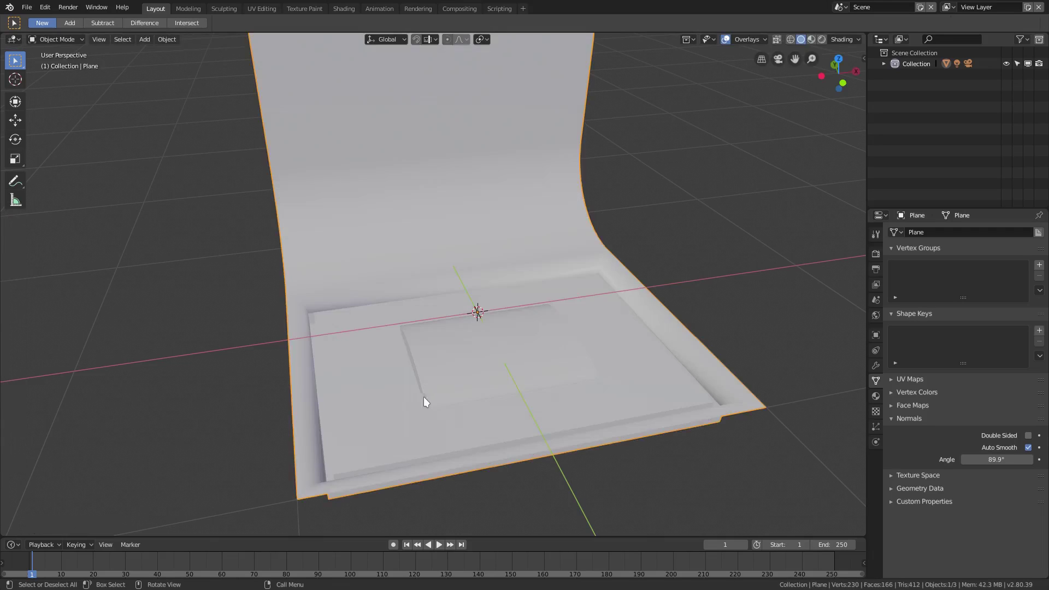
{"action": "middle_click_drag", "start_coordinate": [424, 397], "coordinate": [533, 339]}
{"action": "scroll", "coordinate": [533, 339], "scroll_direction": "up", "scroll_amount": 5}
{"action": "middle_click_drag", "start_coordinate": [691, 335], "coordinate": [511, 314]}
Bevel the four outer top edges of the raised platform inside the recess with 20 segments and an offset of about 0.05
{"action": "key", "text": "Tab"}
{"action": "left_click", "coordinate": [514, 379]}
{"action": "scroll", "coordinate": [529, 363], "scroll_direction": "down", "scroll_amount": 3}
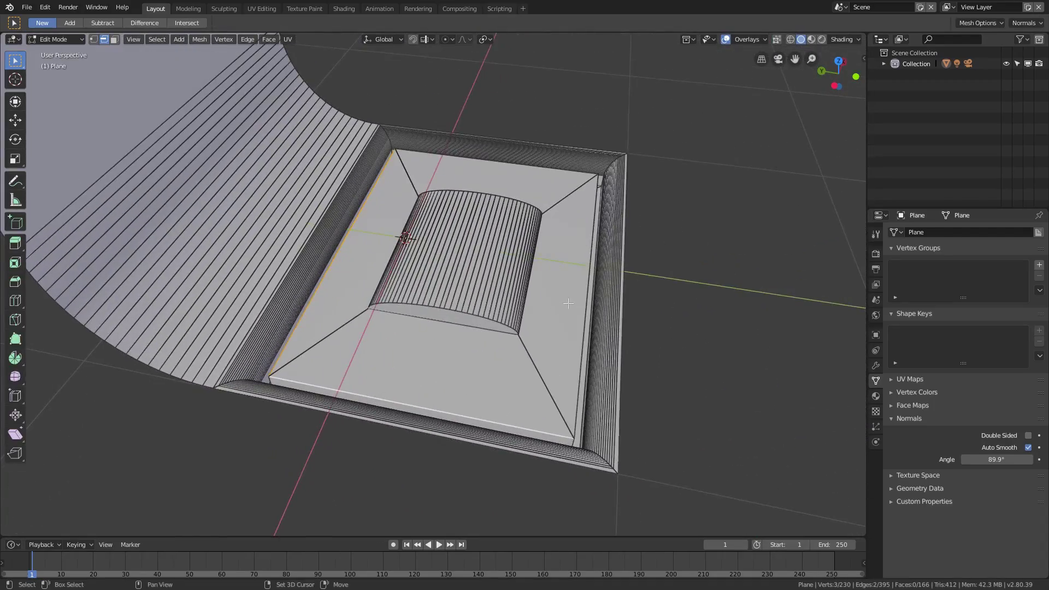
{"action": "left_click", "coordinate": [584, 305], "text": "shift"}
{"action": "middle_click_drag", "start_coordinate": [583, 305], "coordinate": [437, 289]}
{"action": "middle_click_drag", "start_coordinate": [670, 365], "coordinate": [461, 312], "text": "shift"}
{"action": "left_click", "coordinate": [455, 300], "text": "shift"}
{"action": "middle_click_drag", "start_coordinate": [462, 311], "coordinate": [677, 354], "text": "shift"}
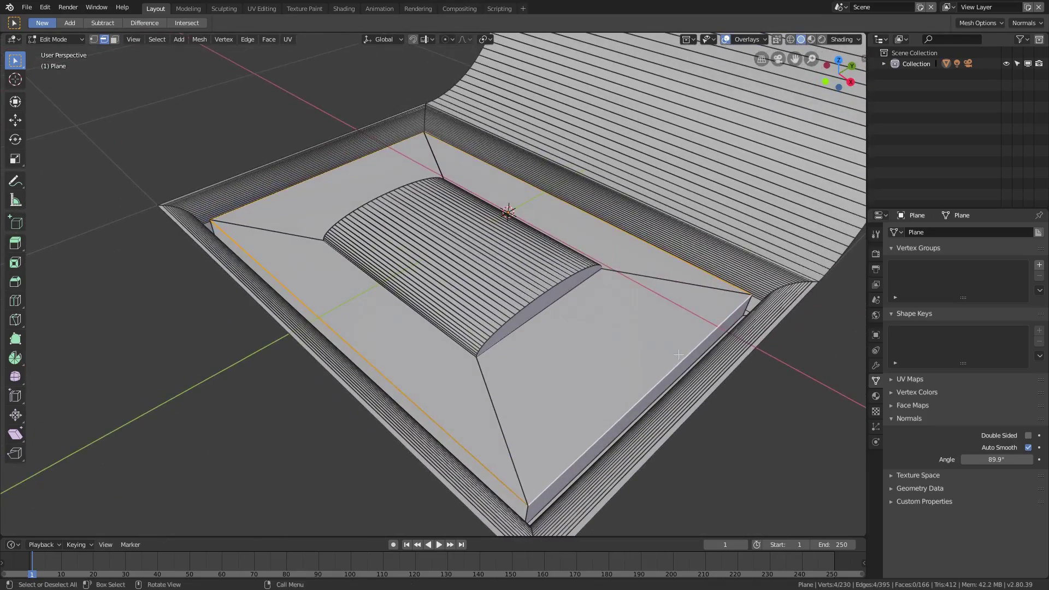
{"action": "key", "text": "ctrl+b"}
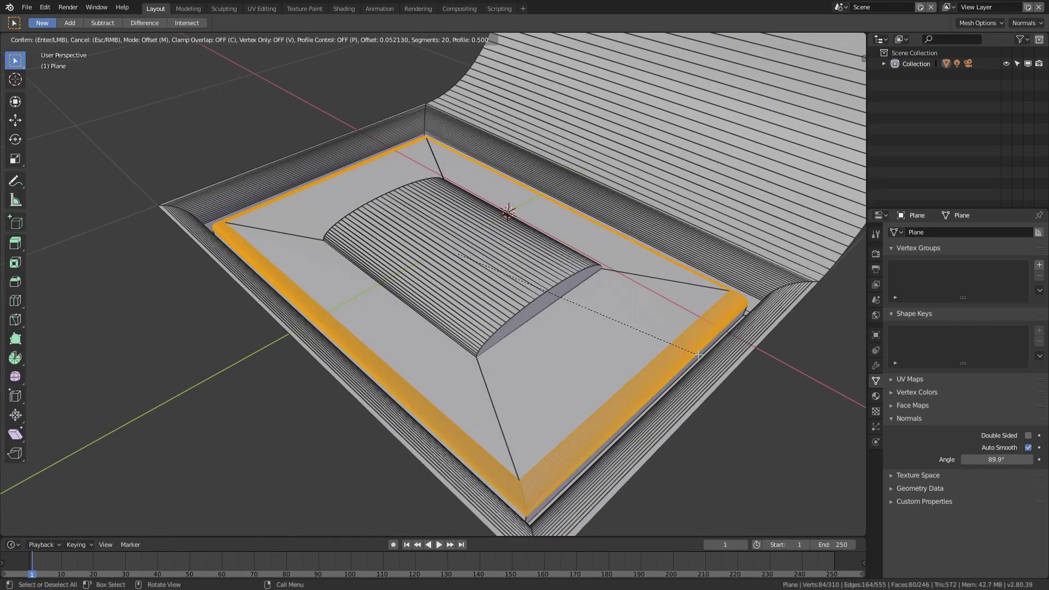
{"action": "left_click", "coordinate": [704, 357]}
{"action": "key", "text": "Tab"}
Rotate the whole backdrop object 90° about the X axis
{"action": "middle_click_drag", "start_coordinate": [373, 348], "coordinate": [526, 296]}
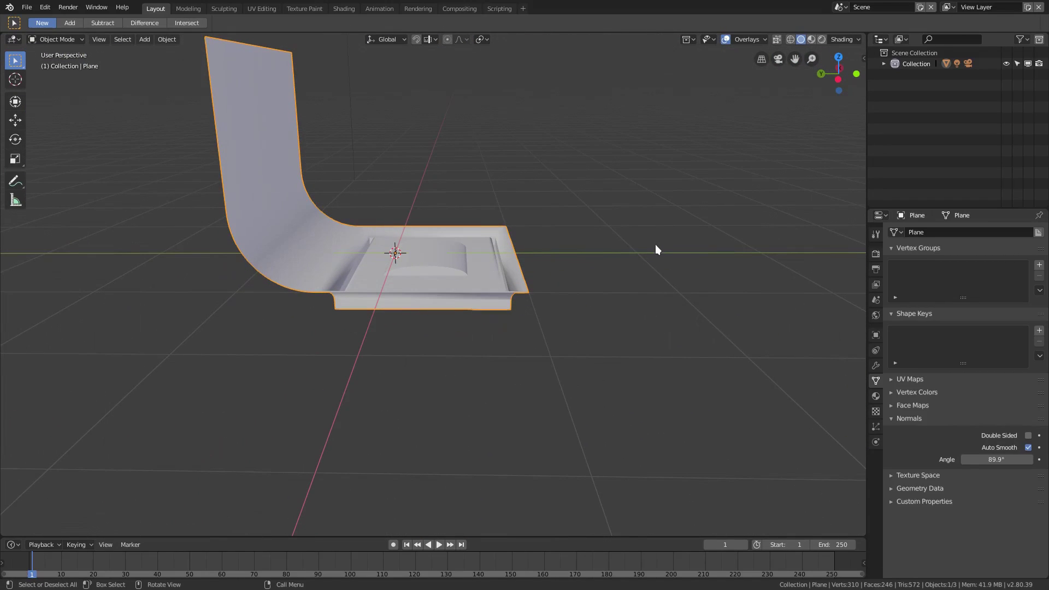
{"action": "type", "text": "rx900"}
{"action": "key", "text": "Escape"}
{"action": "type", "text": "rx90"}
{"action": "key", "text": "Return"}
{"action": "middle_click_drag", "start_coordinate": [517, 323], "coordinate": [839, 363]}
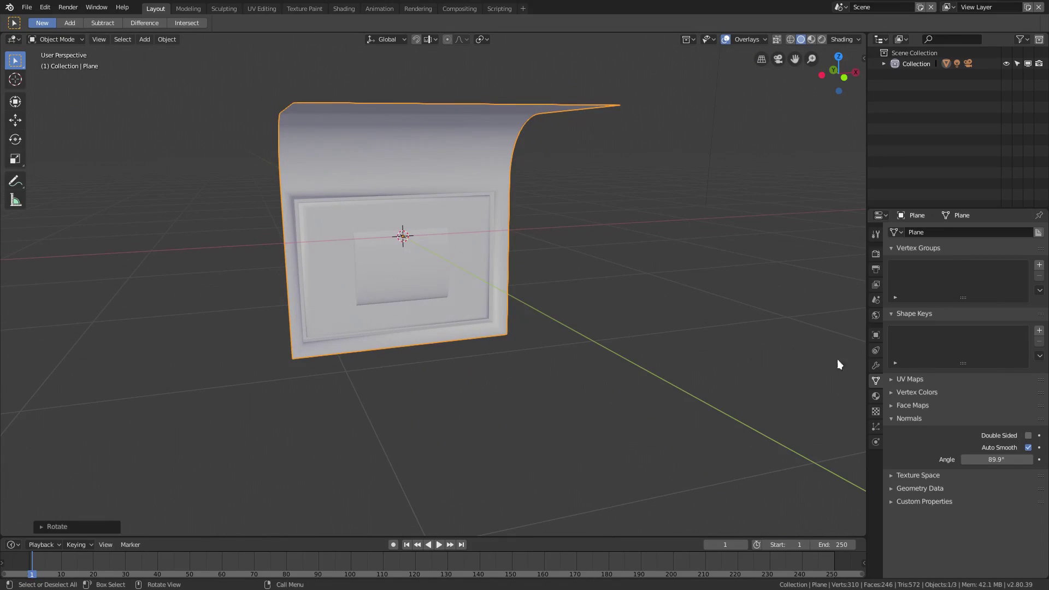
Add an Array modifier to the rotated panel and raise its count to 32
{"action": "left_click", "coordinate": [875, 365]}
{"action": "left_click", "coordinate": [928, 233]}
{"action": "left_click", "coordinate": [929, 234]}
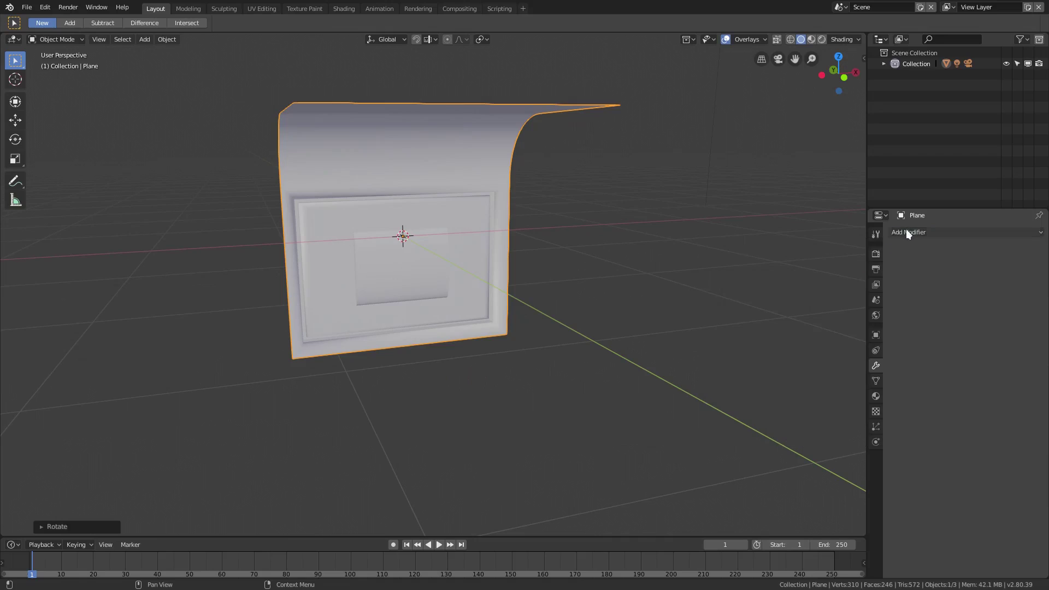
{"action": "left_click", "coordinate": [923, 231]}
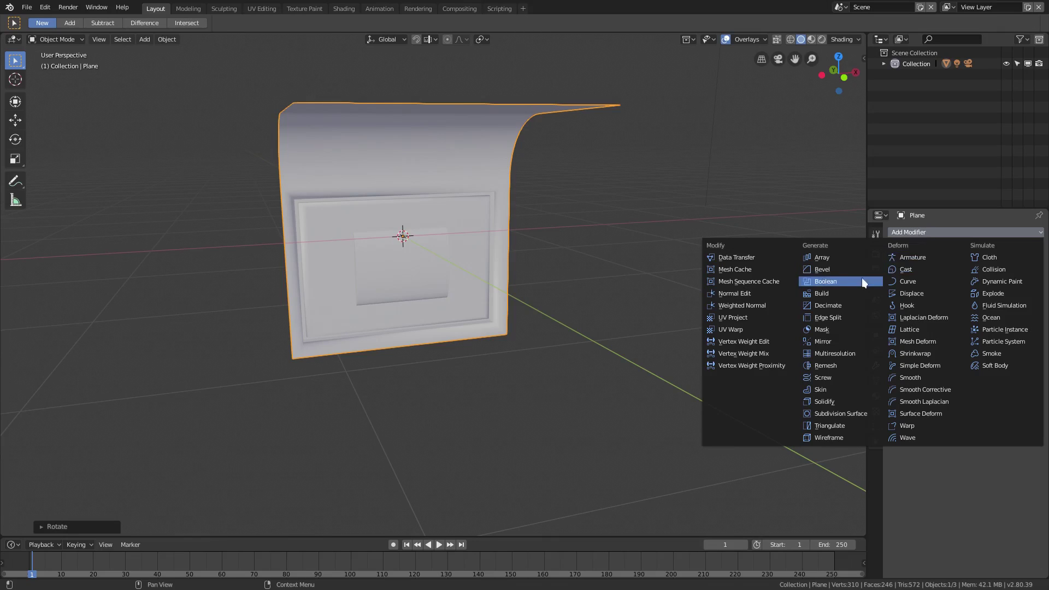
{"action": "left_click", "coordinate": [830, 258]}
{"action": "middle_click_drag", "start_coordinate": [592, 283], "coordinate": [596, 283]}
{"action": "left_click_drag", "start_coordinate": [980, 293], "coordinate": [1040, 293]}
{"action": "middle_click_drag", "start_coordinate": [556, 291], "coordinate": [495, 285]}
{"action": "scroll", "coordinate": [479, 283], "scroll_direction": "up", "scroll_amount": 2}
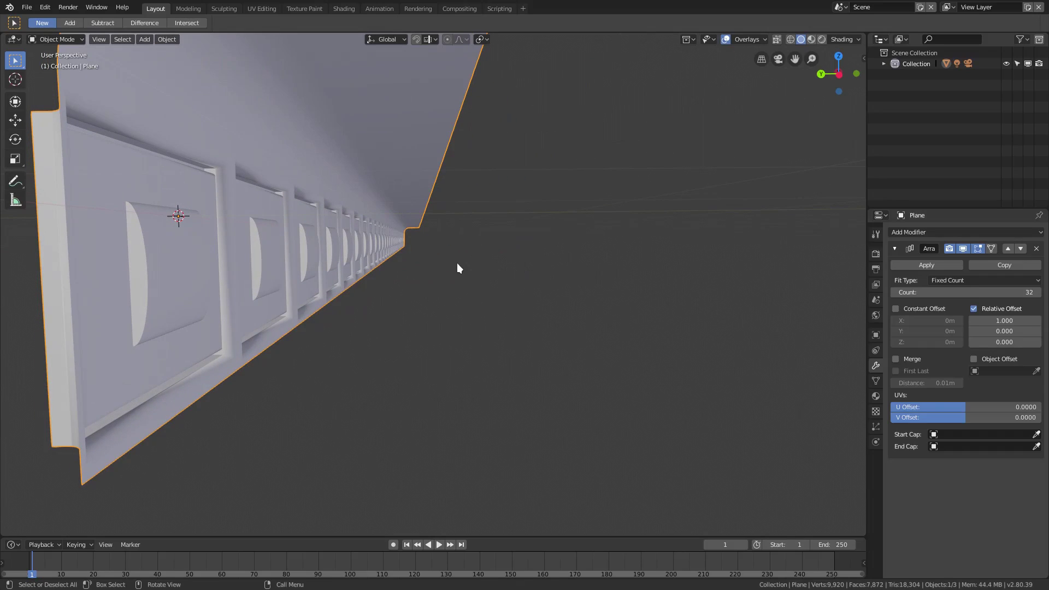
Duplicate the arrayed wall and rotate the copy 180° about the Z axis
{"action": "key", "text": "shift+d"}
{"action": "type", "text": "rz90"}
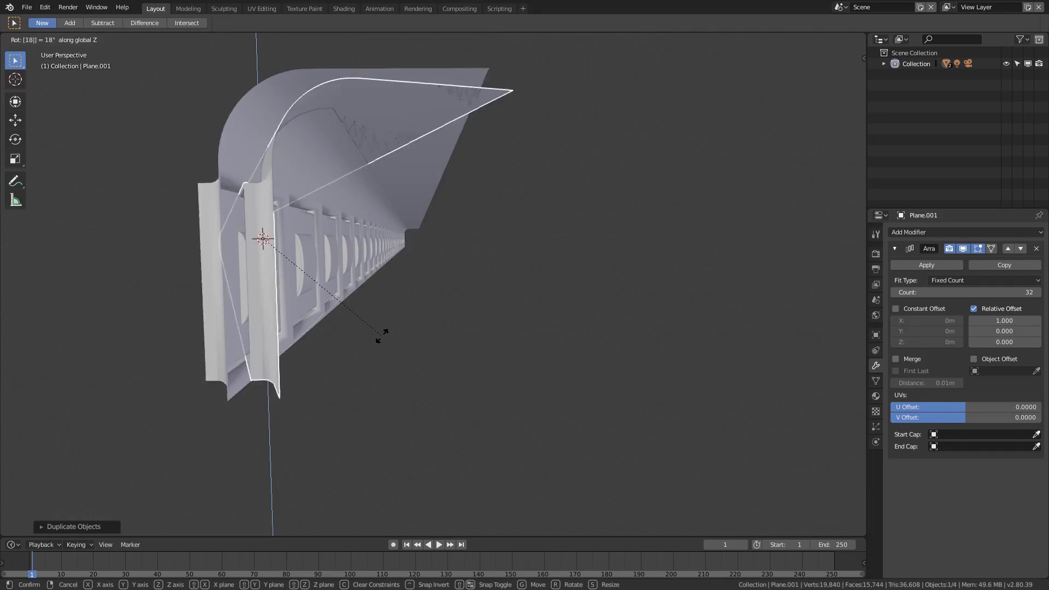
{"action": "key", "text": "Return"}
Move the duplicated wall about 3.2 m in the negative Y direction, opposite the original wall
{"action": "key", "text": "g"}
{"action": "key", "text": "x"}
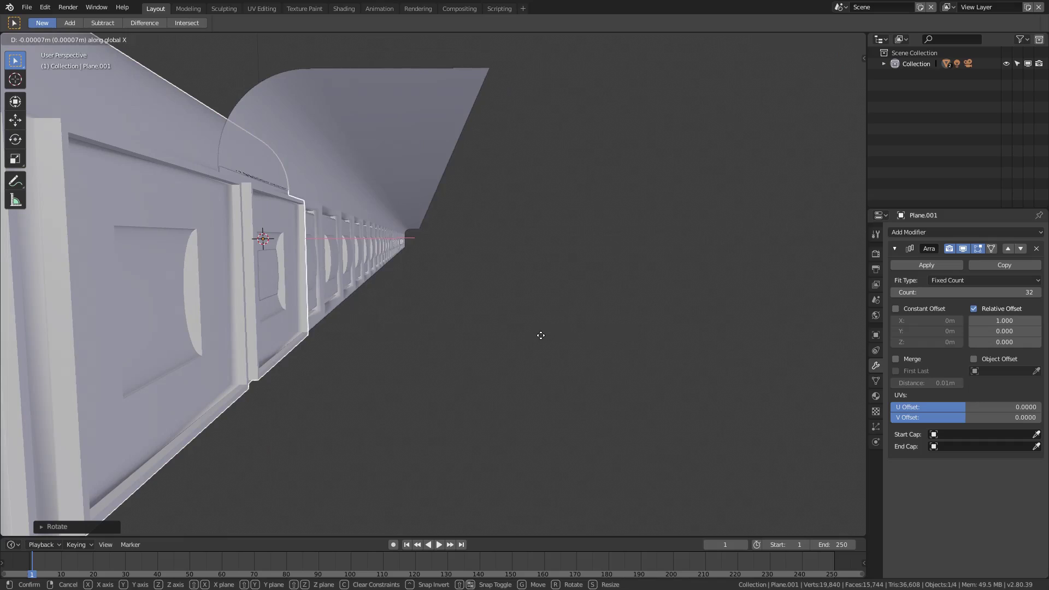
{"action": "key", "text": "y"}
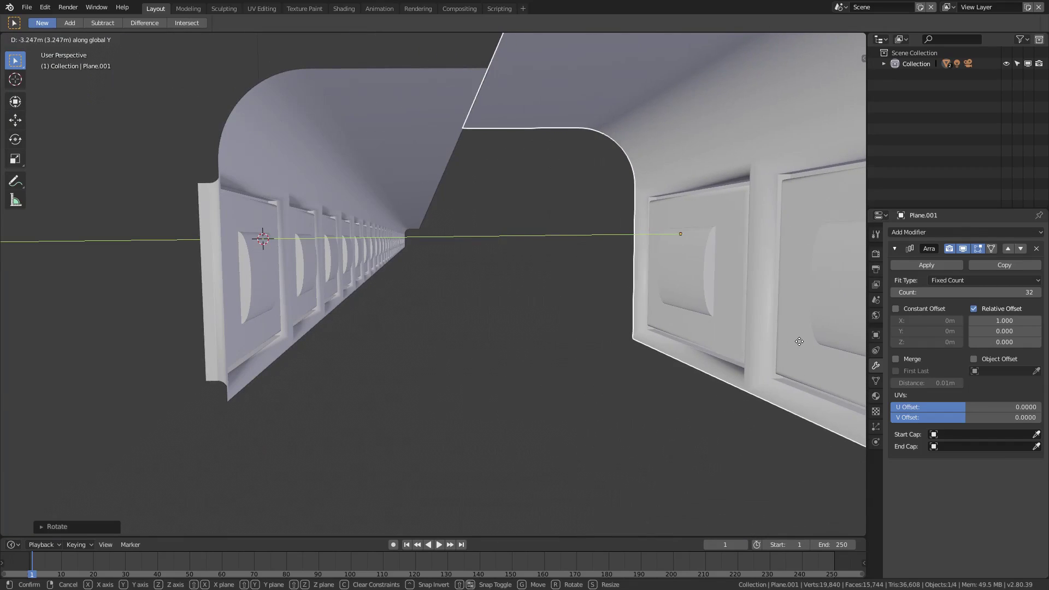
{"action": "left_click", "coordinate": [785, 343]}
Move the duplicated wall along the X axis until it lines up with the original wall and closes the corridor
{"action": "scroll", "coordinate": [511, 265], "scroll_direction": "down", "scroll_amount": 3}
{"action": "middle_click_drag", "start_coordinate": [510, 266], "coordinate": [602, 317]}
{"action": "scroll", "coordinate": [606, 317], "scroll_direction": "down", "scroll_amount": 5}
{"action": "key", "text": "g"}
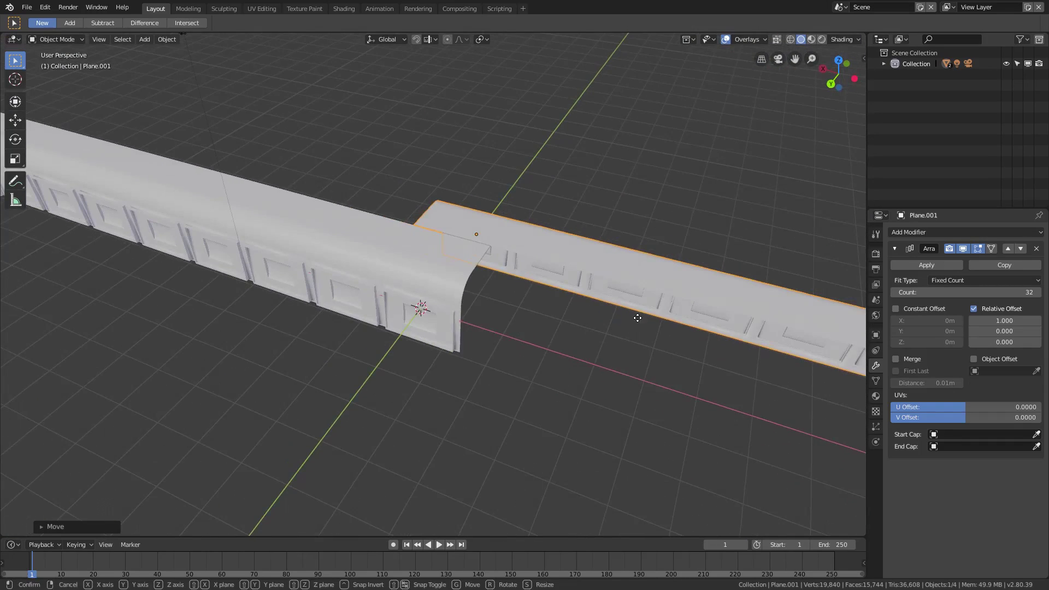
{"action": "key", "text": "x"}
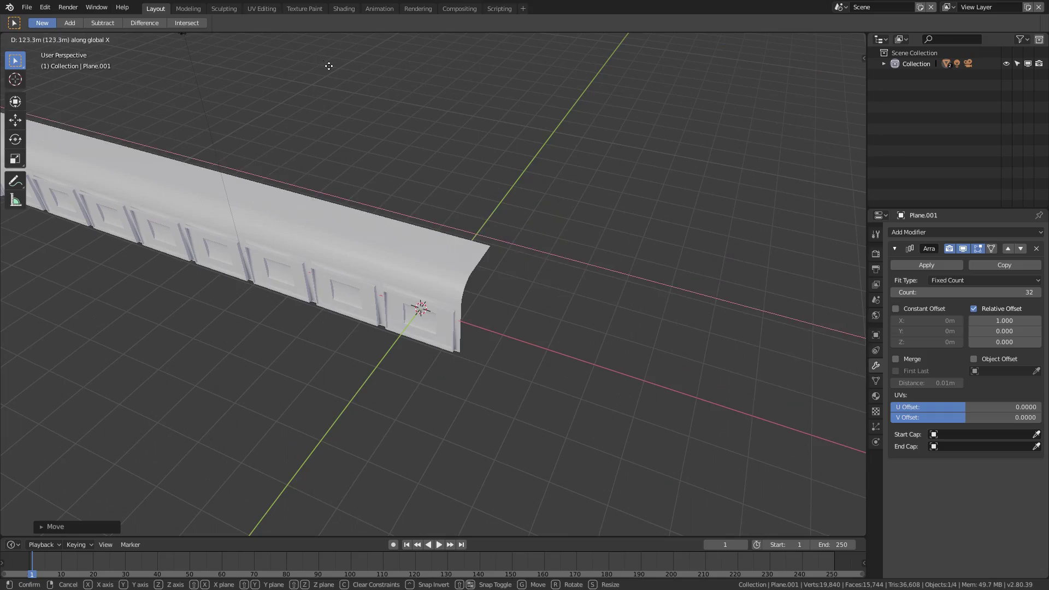
{"action": "left_click", "coordinate": [566, 137]}
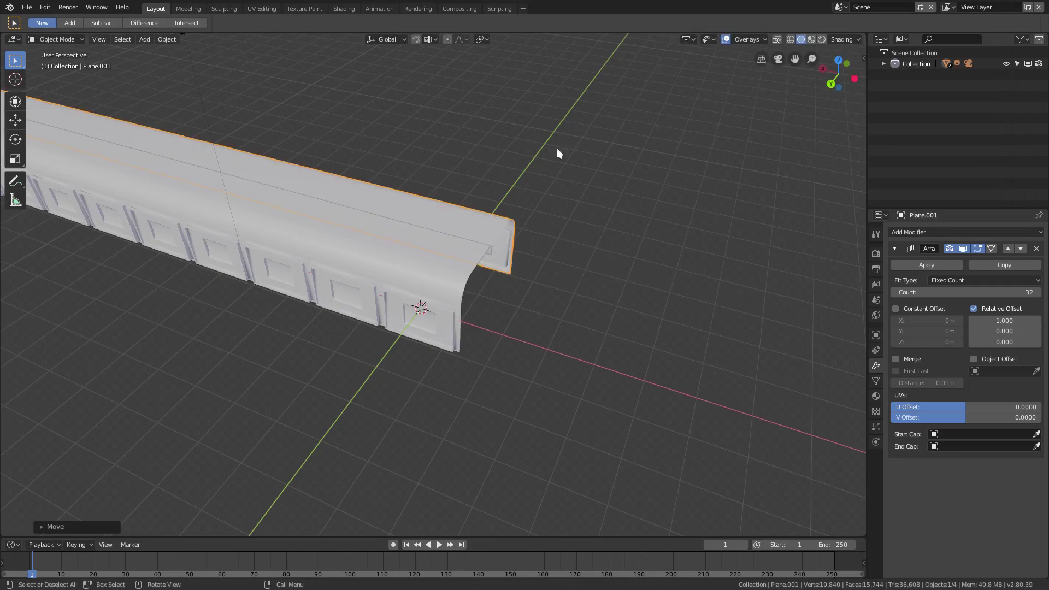
{"action": "middle_click_drag", "start_coordinate": [557, 152], "coordinate": [566, 326]}
{"action": "scroll", "coordinate": [526, 244], "scroll_direction": "up", "scroll_amount": 4}
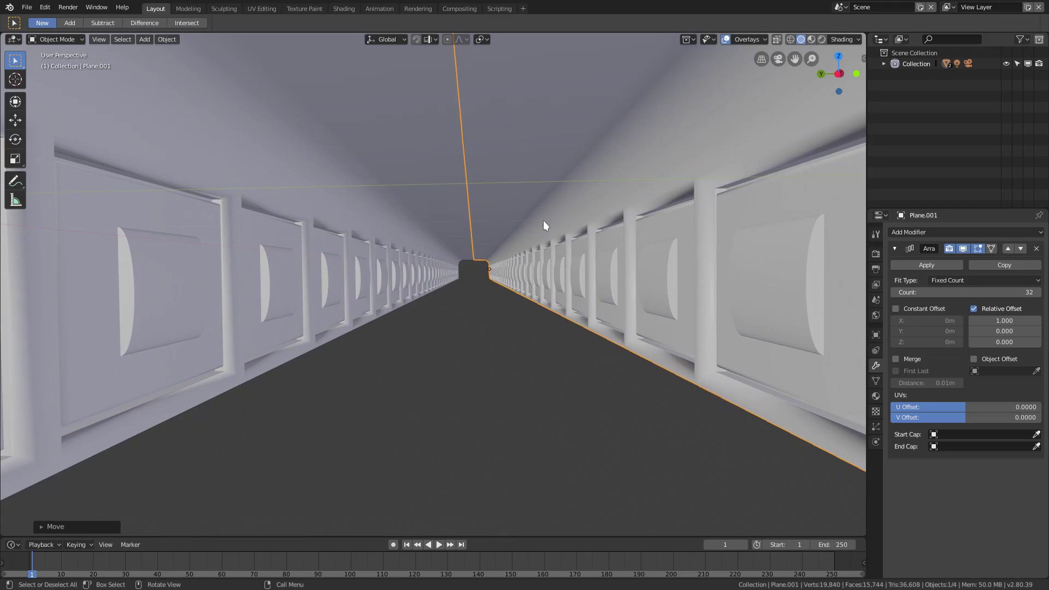
Duplicate both corridor walls, try rotating the copies, and delete the copies
{"action": "left_click", "coordinate": [414, 243], "text": "shift"}
{"action": "key", "text": "shift+d"}
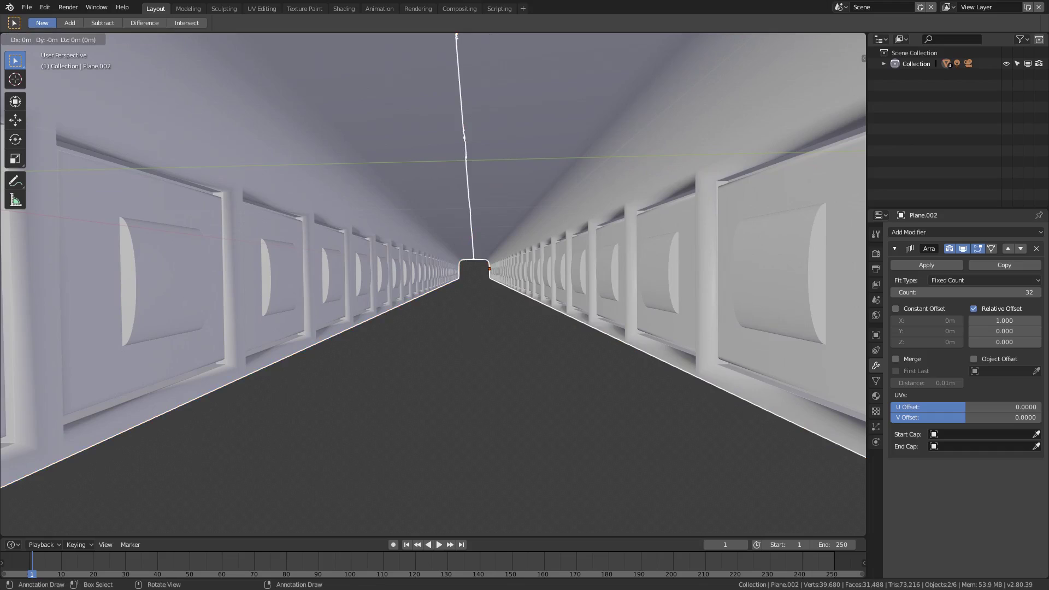
{"action": "key", "text": "r"}
{"action": "key", "text": "z"}
{"action": "key", "text": "r"}
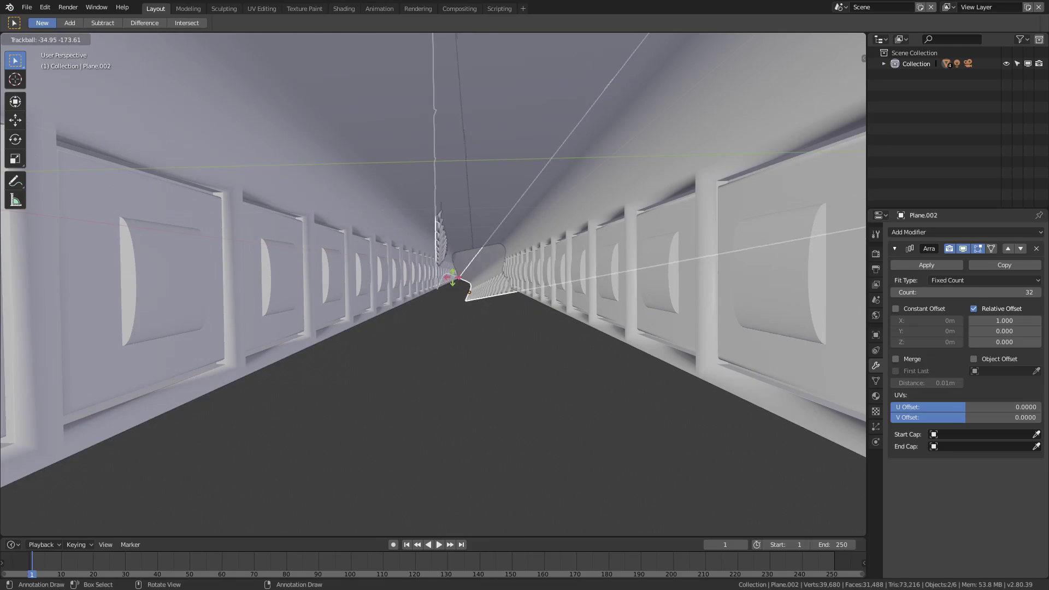
{"action": "left_click", "coordinate": [454, 261]}
{"action": "key", "text": "Delete"}
Delete both arrayed corridor walls from the scene
{"action": "middle_click_drag", "start_coordinate": [454, 261], "coordinate": [590, 311]}
{"action": "scroll", "coordinate": [424, 288], "scroll_direction": "down", "scroll_amount": 5}
{"action": "scroll", "coordinate": [721, 297], "scroll_direction": "down", "scroll_amount": 3}
{"action": "scroll", "coordinate": [524, 284], "scroll_direction": "up", "scroll_amount": 5}
{"action": "scroll", "coordinate": [525, 284], "scroll_direction": "down", "scroll_amount": 3}
{"action": "left_click", "coordinate": [536, 269]}
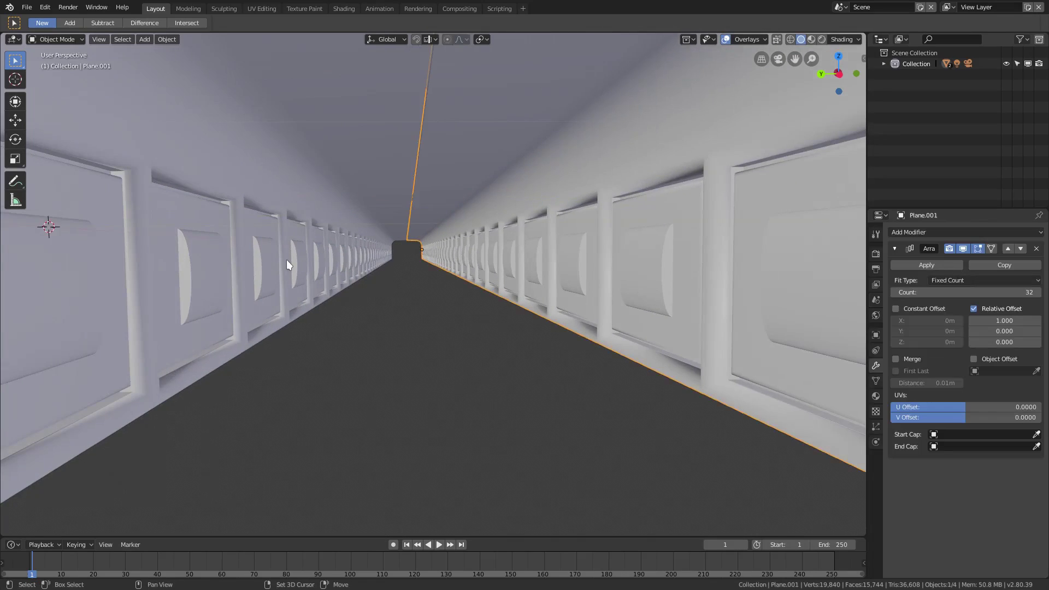
{"action": "left_click", "coordinate": [287, 260], "text": "shift"}
{"action": "key", "text": "Delete"}
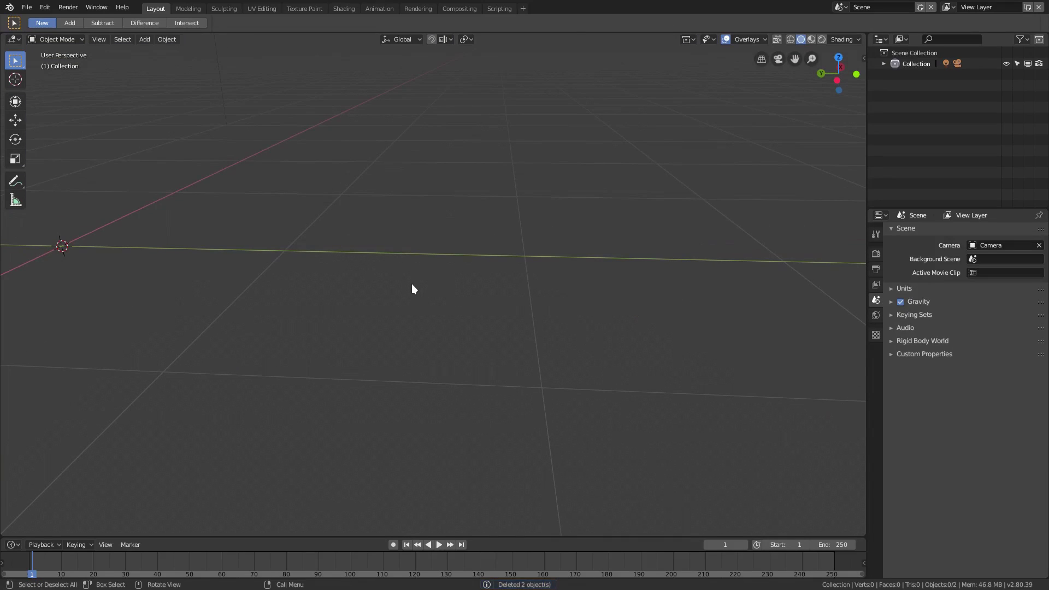
Add a plane at the world origin, try extruding one of its edges upward, and delete the plane
{"action": "key", "text": "shift+c"}
{"action": "key", "text": "shift+a"}
{"action": "mouse_move", "coordinate": [345, 251]}
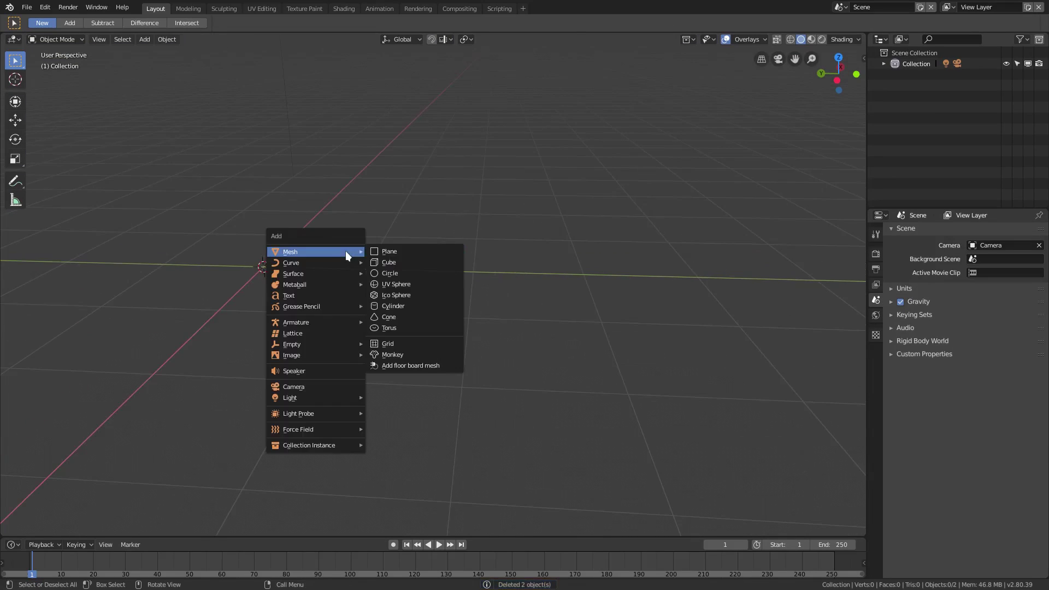
{"action": "left_click", "coordinate": [407, 251]}
{"action": "key", "text": "Tab"}
{"action": "key", "text": "KP_Decimal"}
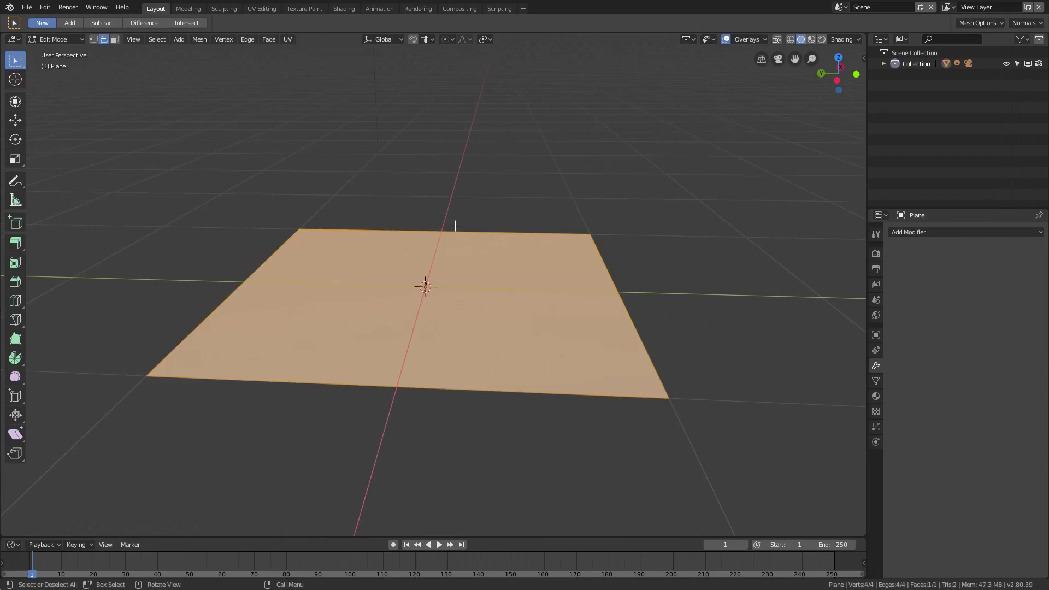
{"action": "middle_click_drag", "start_coordinate": [456, 251], "coordinate": [557, 253]}
{"action": "key", "text": "e"}
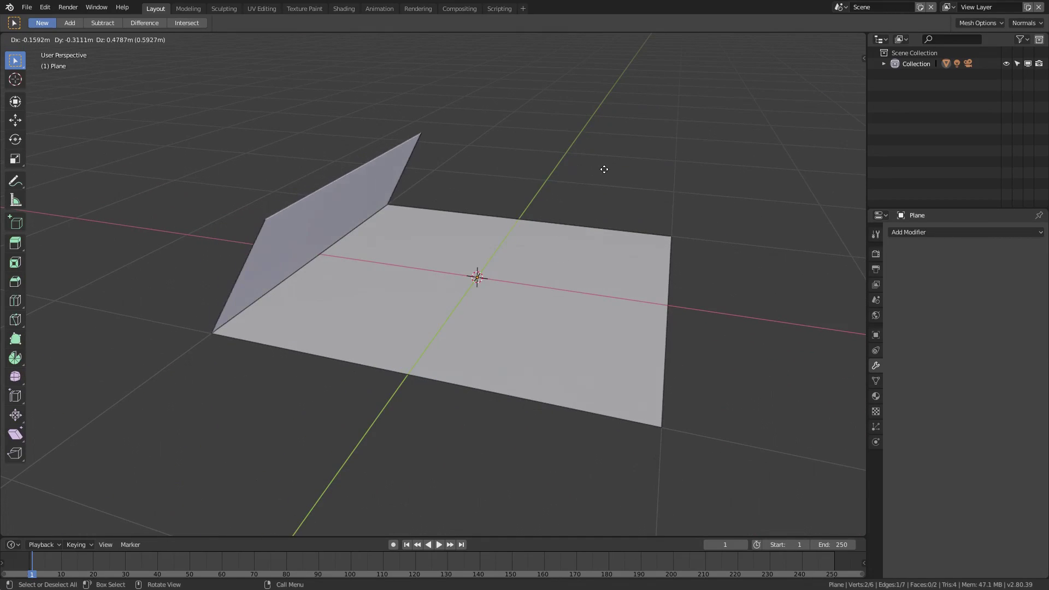
{"action": "key", "text": "Escape"}
{"action": "key", "text": "Tab"}
{"action": "key", "text": "Delete"}
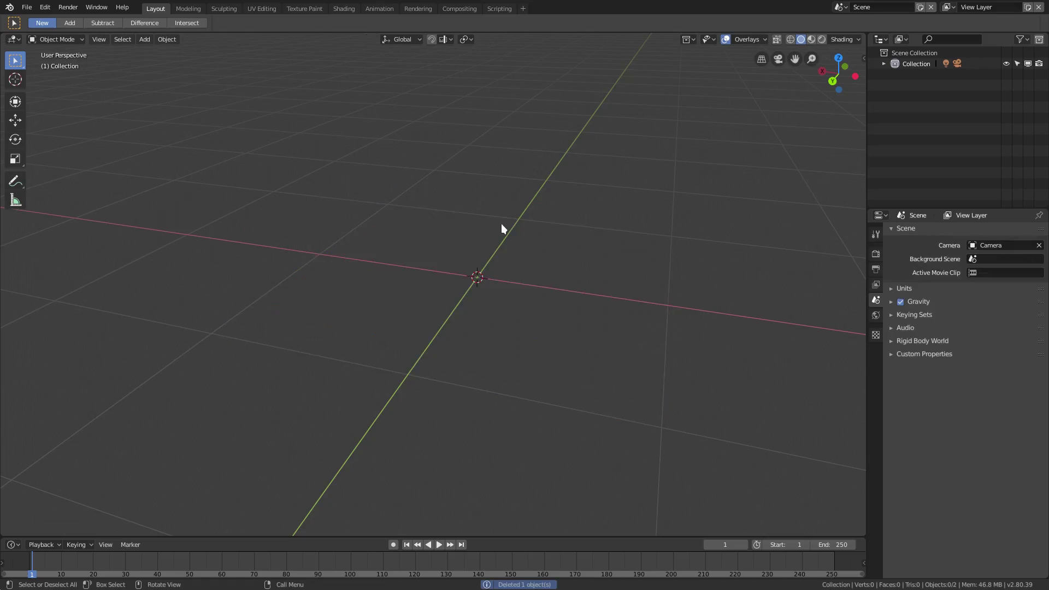
Add a new plane at the origin and rotate it 90° about the X axis so it stands upright
{"action": "key", "text": "shift+a"}
{"action": "mouse_move", "coordinate": [500, 224]}
{"action": "key", "text": "Escape"}
{"action": "key", "text": "shift+a"}
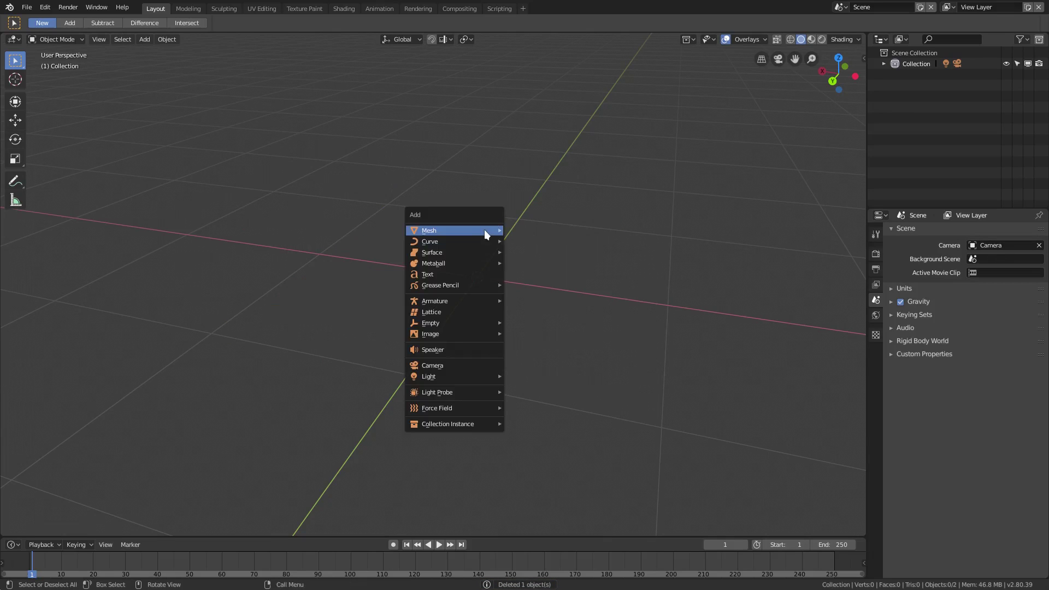
{"action": "left_click", "coordinate": [551, 228]}
{"action": "type", "text": "rx"}
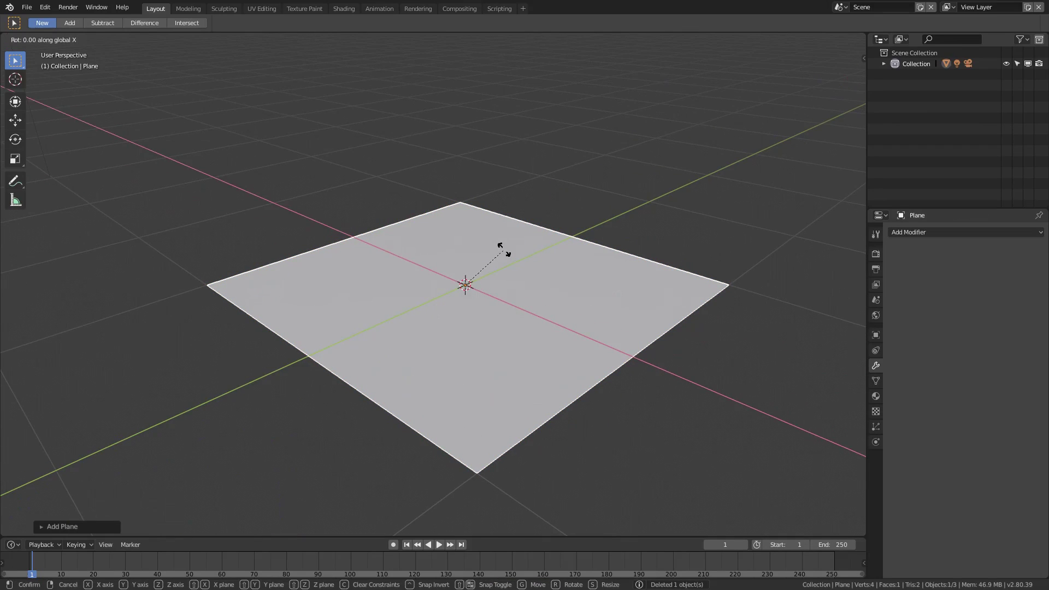
{"action": "type", "text": "90"}
{"action": "key", "text": "Return"}
Extrude the upright plane's top edge along the Y axis to form a ceiling section
{"action": "key", "text": "Tab"}
{"action": "middle_click_drag", "start_coordinate": [445, 285], "coordinate": [529, 293]}
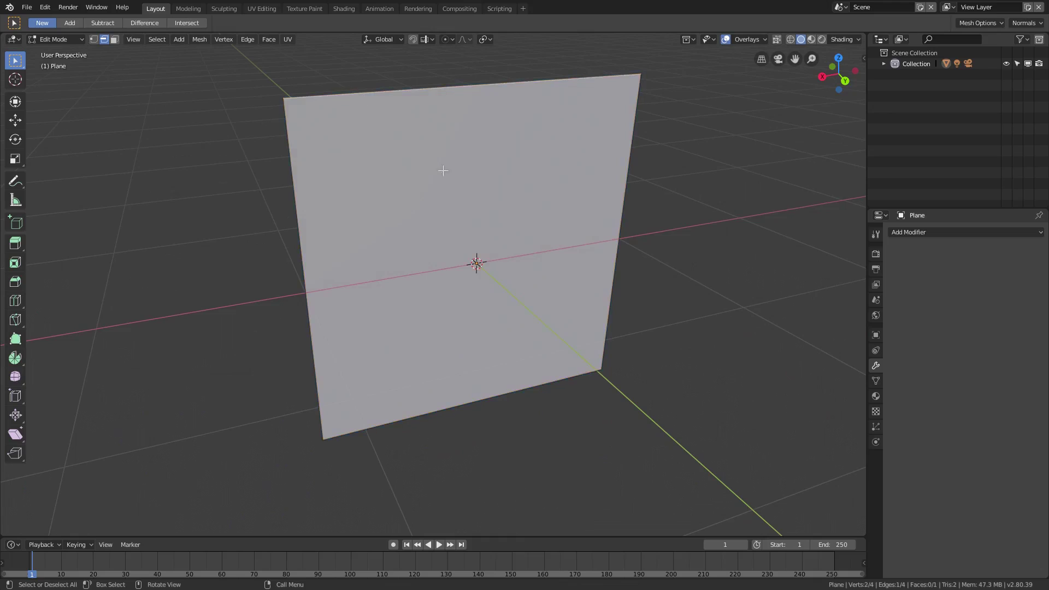
{"action": "middle_click_drag", "start_coordinate": [443, 170], "coordinate": [457, 257]}
{"action": "key", "text": "e"}
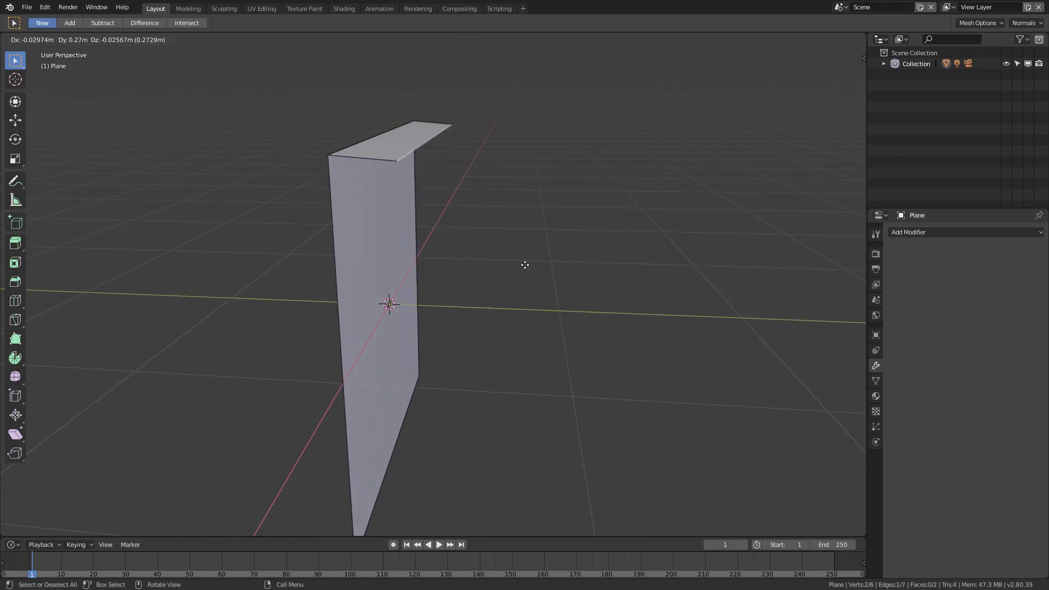
{"action": "key", "text": "x"}
{"action": "key", "text": "y"}
{"action": "left_click", "coordinate": [670, 278]}
Try a wide 20-segment bevel on the edge between wall and ceiling, and undo it
{"action": "middle_click_drag", "start_coordinate": [354, 129], "coordinate": [547, 197]}
{"action": "key", "text": "ctrl+b"}
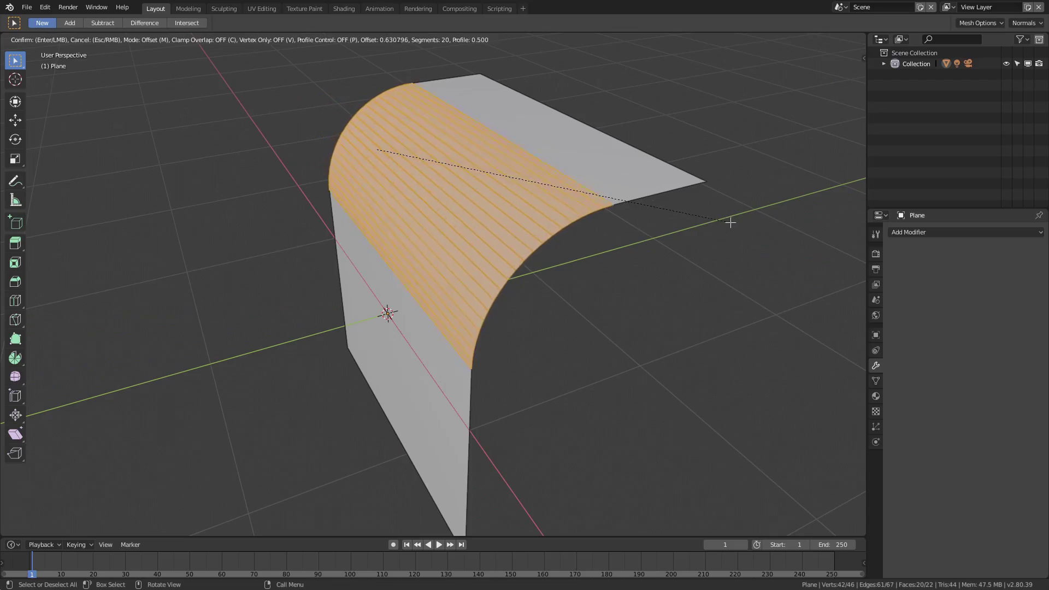
{"action": "left_click", "coordinate": [708, 225]}
{"action": "middle_click_drag", "start_coordinate": [506, 332], "coordinate": [527, 306]}
{"action": "key", "text": "ctrl+z"}
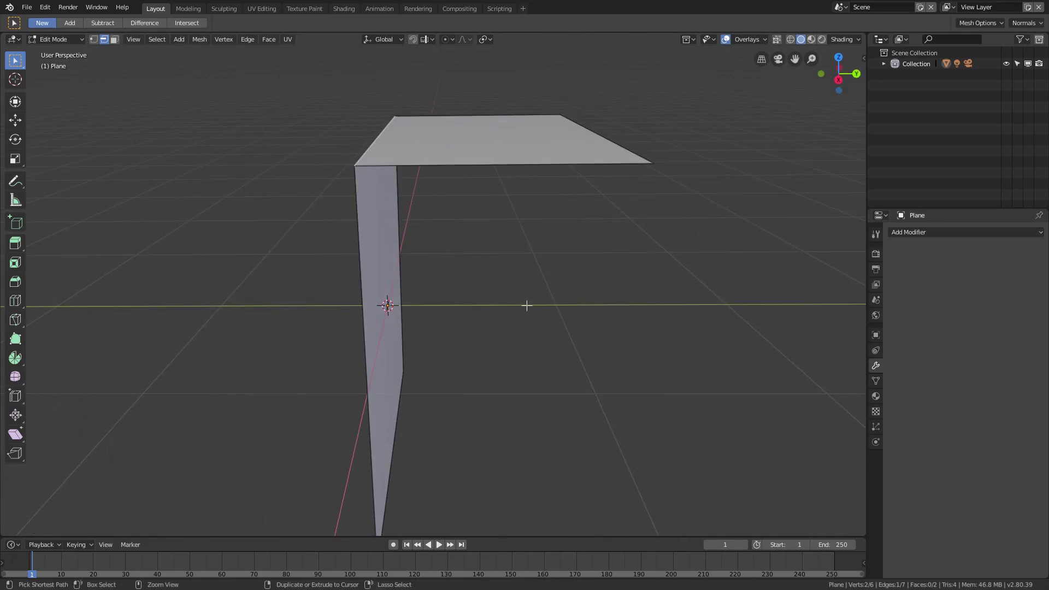
Bevel the edge between wall and ceiling with a narrow 20-segment rounding
{"action": "key", "text": "ctrl+b"}
{"action": "left_click", "coordinate": [616, 298]}
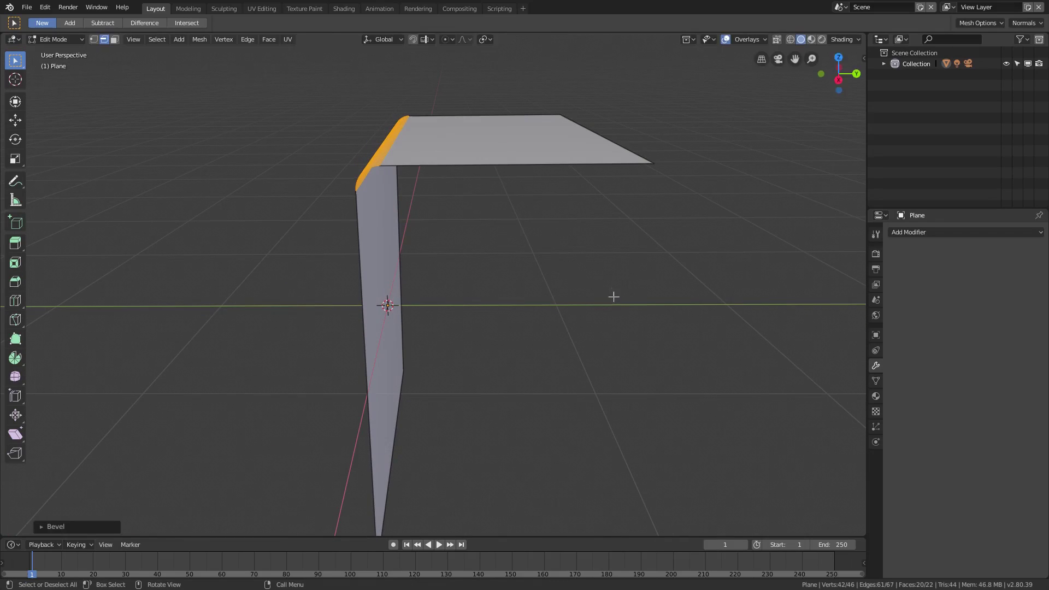
{"action": "key", "text": "Tab"}
{"action": "middle_click_drag", "start_coordinate": [609, 294], "coordinate": [486, 258]}
{"action": "middle_click_drag", "start_coordinate": [396, 221], "coordinate": [436, 276]}
{"action": "key", "text": "Tab"}
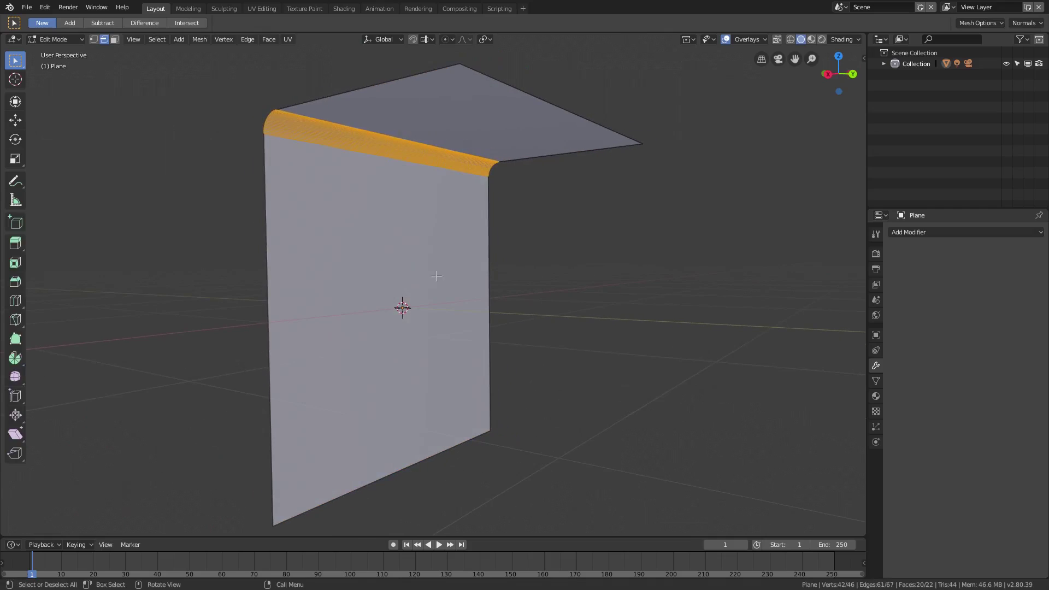
{"action": "middle_click_drag", "start_coordinate": [370, 259], "coordinate": [377, 256]}
Move the ceiling's outer edge about 0.54 m along the Y axis
{"action": "left_click", "coordinate": [114, 39]}
{"action": "middle_click_drag", "start_coordinate": [306, 241], "coordinate": [262, 230]}
{"action": "left_click", "coordinate": [104, 40]}
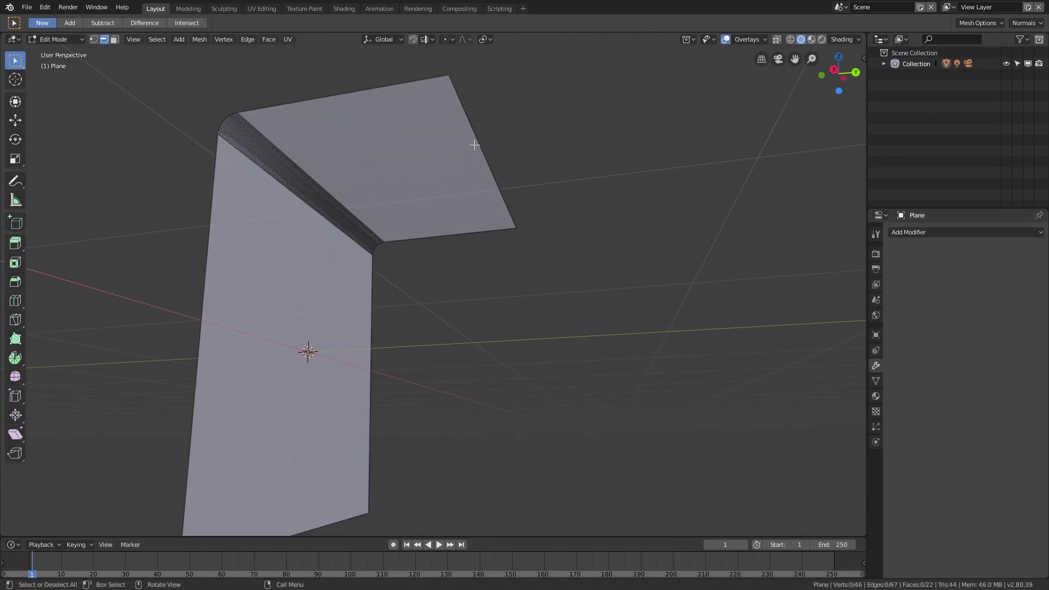
{"action": "left_click", "coordinate": [478, 172]}
{"action": "key", "text": "g"}
{"action": "key", "text": "y"}
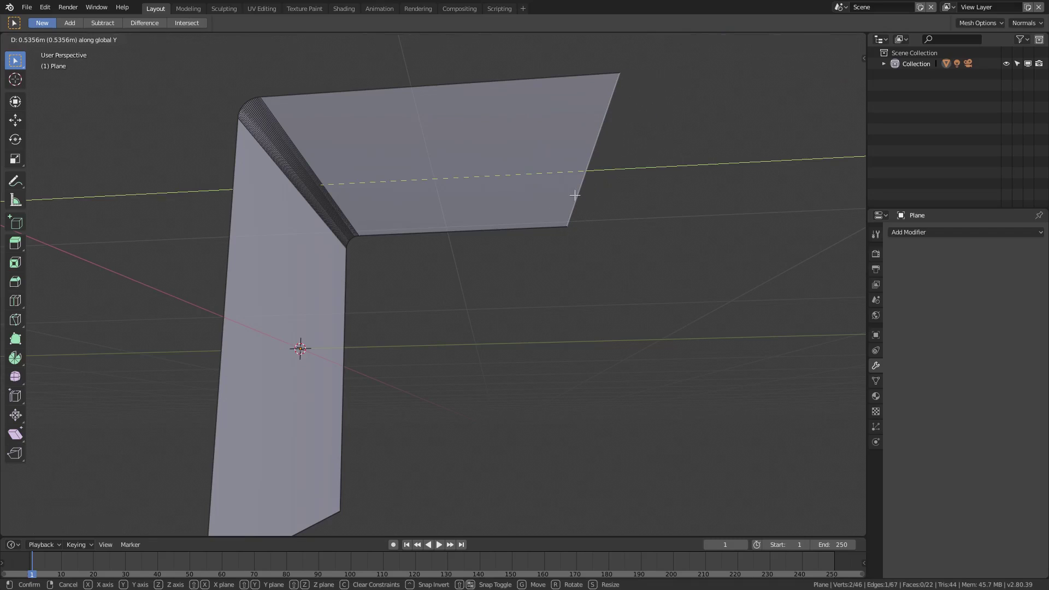
{"action": "left_click", "coordinate": [574, 195]}
Inset the ceiling face and extrude the inner face upward to form a recess
{"action": "key", "text": "3"}
{"action": "left_click", "coordinate": [466, 183]}
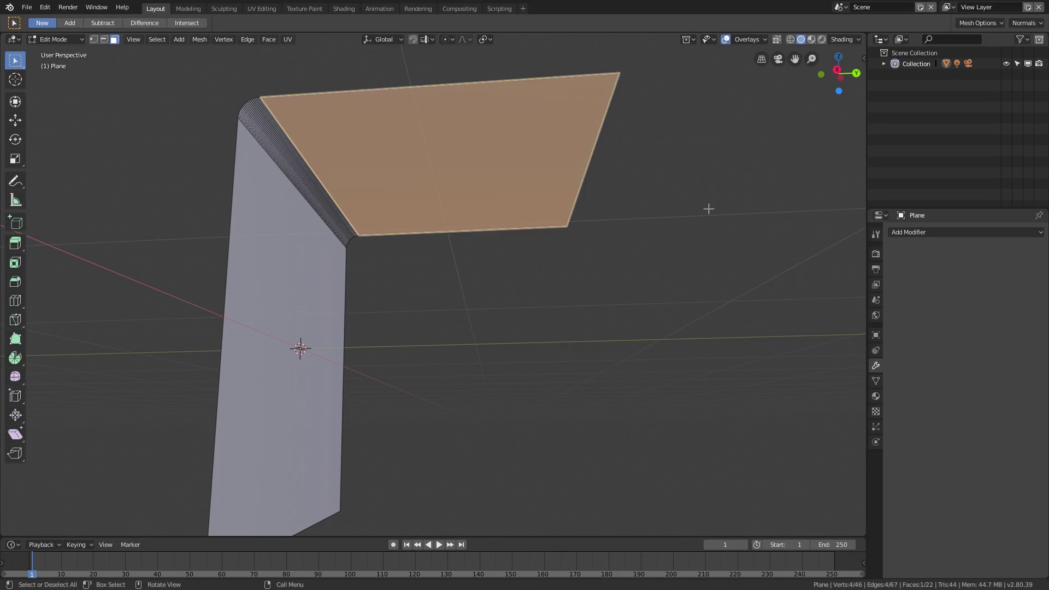
{"action": "key", "text": "i"}
{"action": "left_click", "coordinate": [674, 216]}
{"action": "key", "text": "e"}
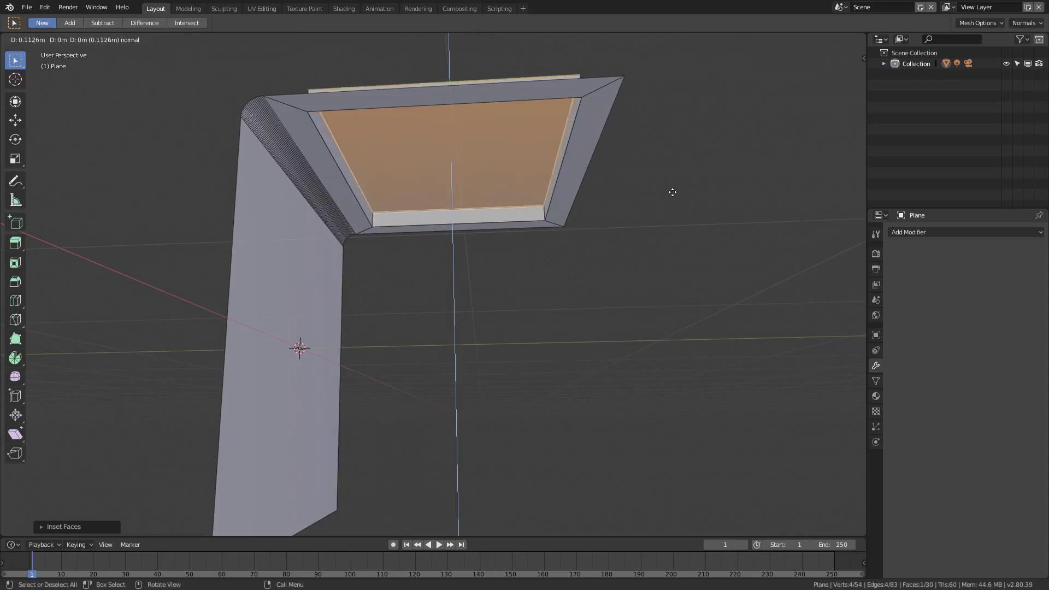
{"action": "left_click", "coordinate": [680, 168]}
Bevel the four edges around the recess opening with a narrow 20-segment rounding and clear the selection
{"action": "middle_click_drag", "start_coordinate": [590, 178], "coordinate": [438, 289]}
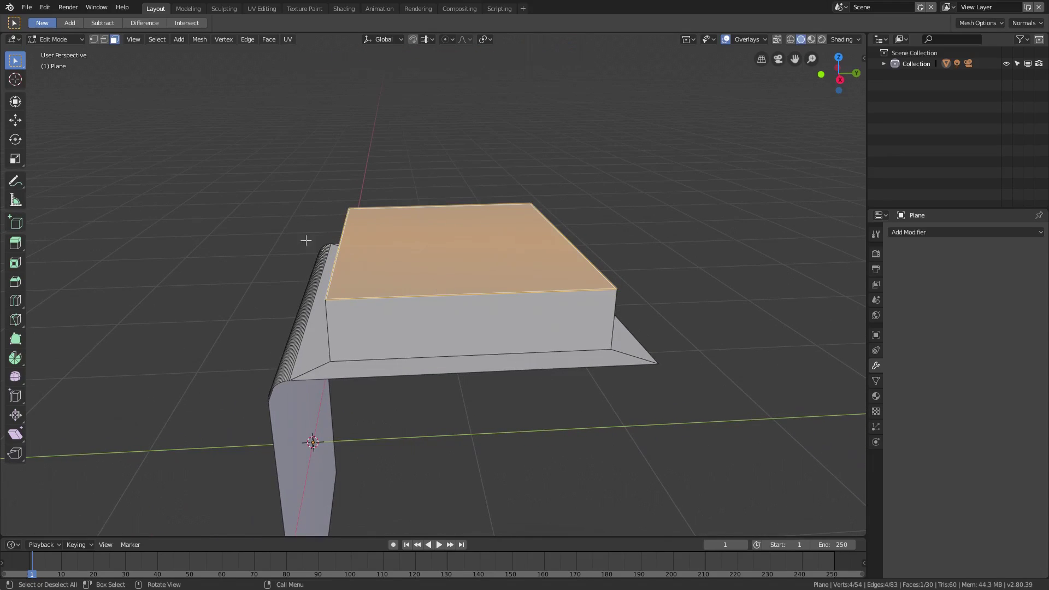
{"action": "middle_click_drag", "start_coordinate": [366, 293], "coordinate": [340, 225]}
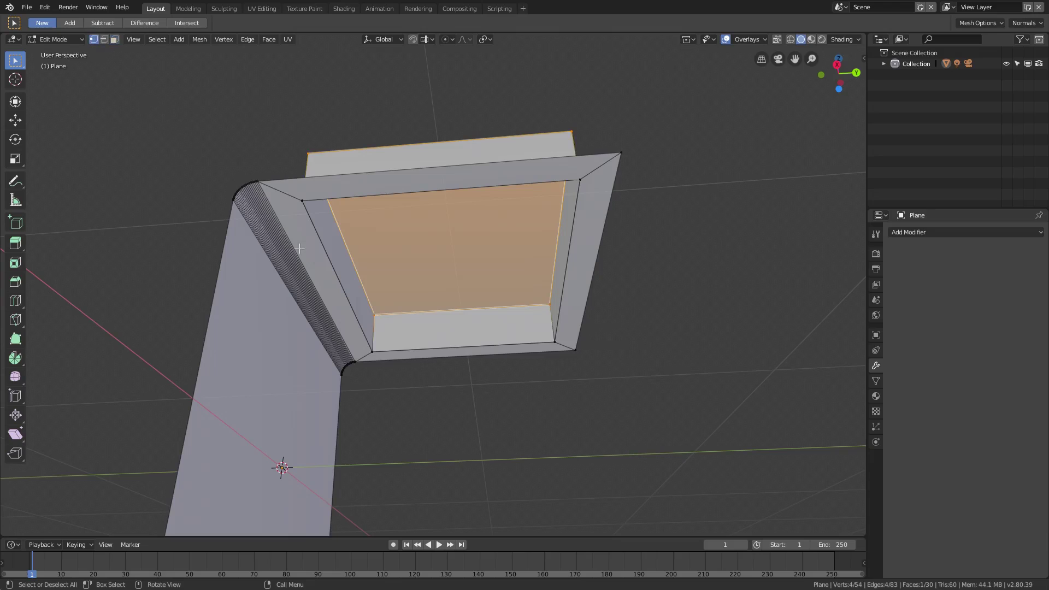
{"action": "key", "text": "2"}
{"action": "left_click", "coordinate": [316, 232]}
{"action": "left_click", "coordinate": [336, 196], "text": "shift"}
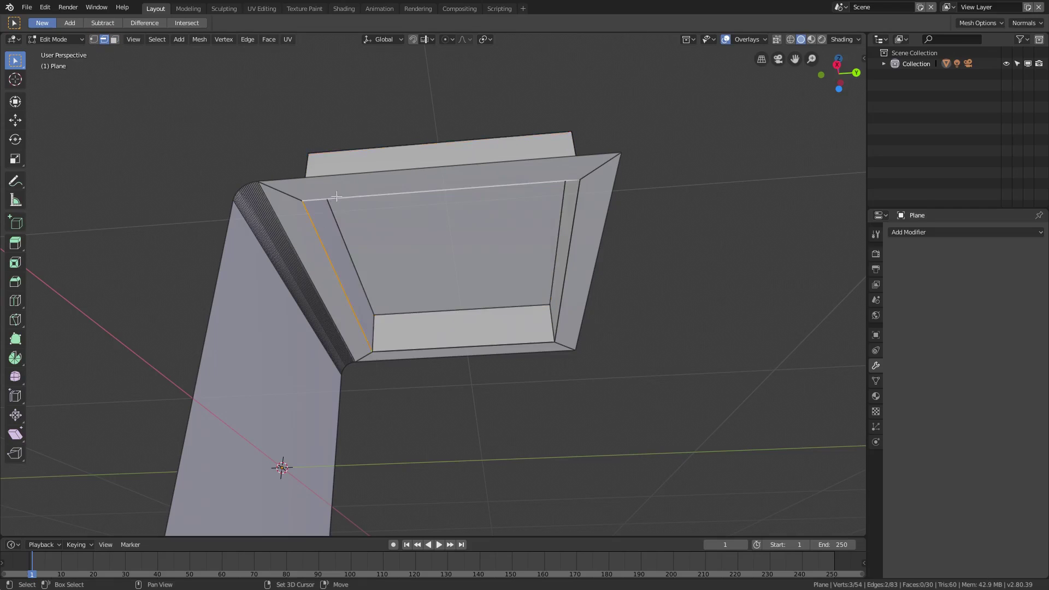
{"action": "key", "text": "ctrl+b"}
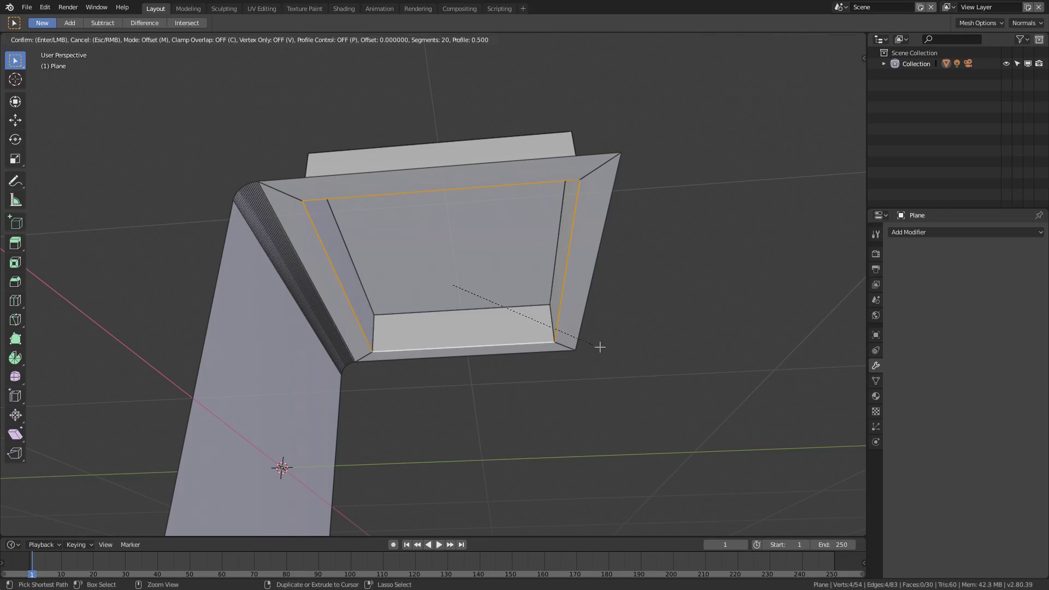
{"action": "left_click", "coordinate": [608, 346]}
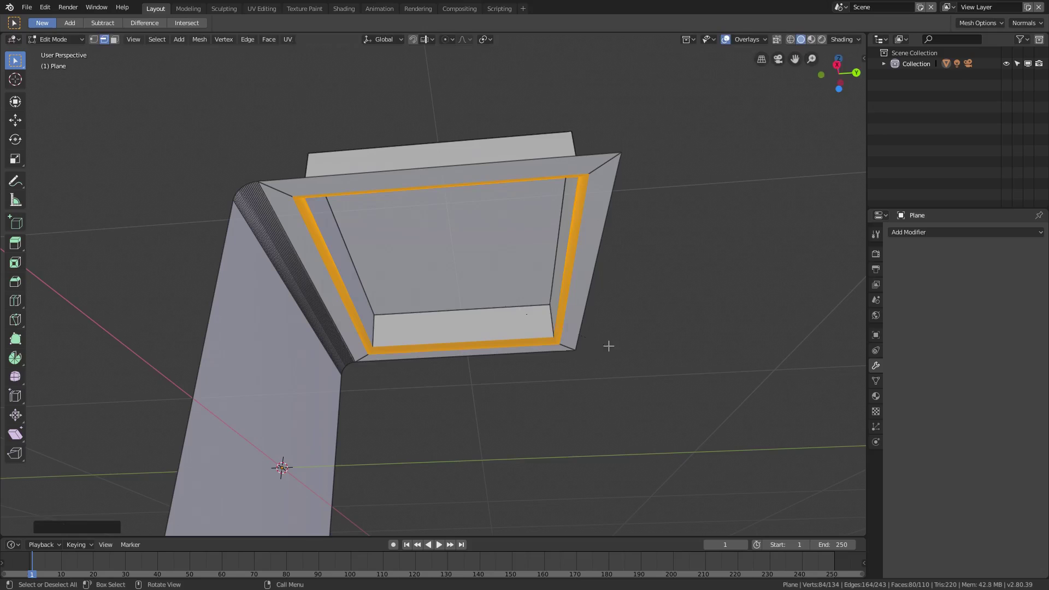
{"action": "key", "text": "Tab"}
{"action": "middle_click_drag", "start_coordinate": [608, 346], "coordinate": [585, 342]}
{"action": "key", "text": "Tab"}
{"action": "key", "text": "alt+a"}
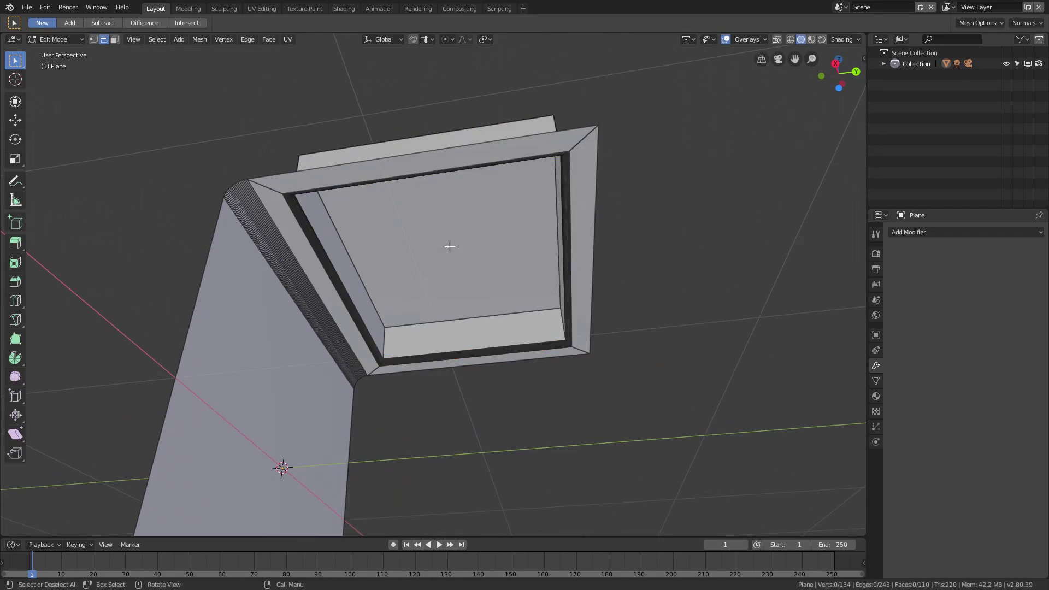
Assign the material "Material" to the wall-and-ceiling object and add a second, empty material slot
{"action": "key", "text": "Tab"}
{"action": "middle_click_drag", "start_coordinate": [445, 273], "coordinate": [516, 257]}
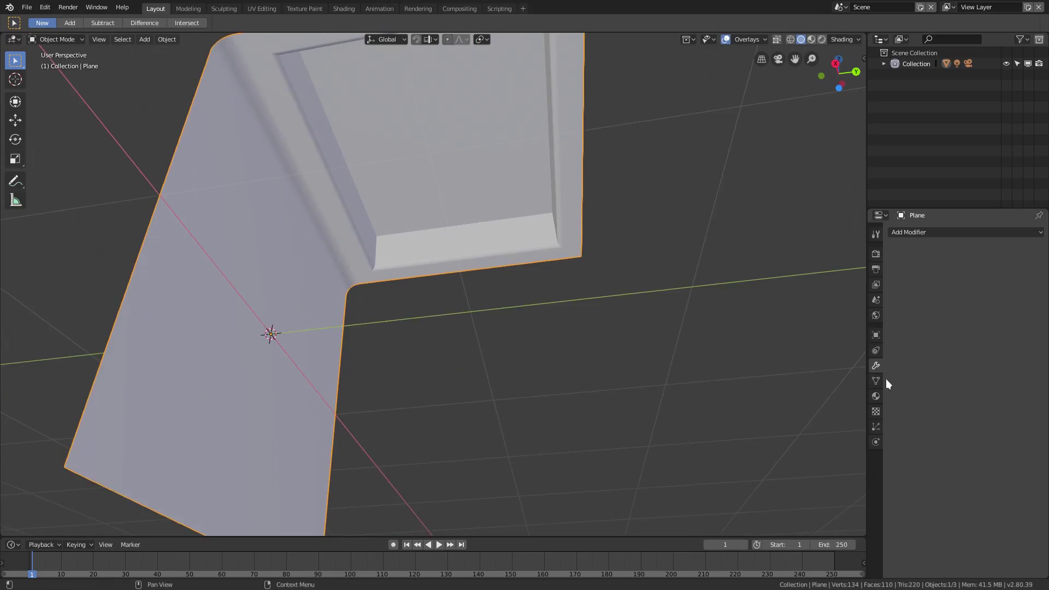
{"action": "left_click", "coordinate": [875, 395]}
{"action": "left_click", "coordinate": [918, 278]}
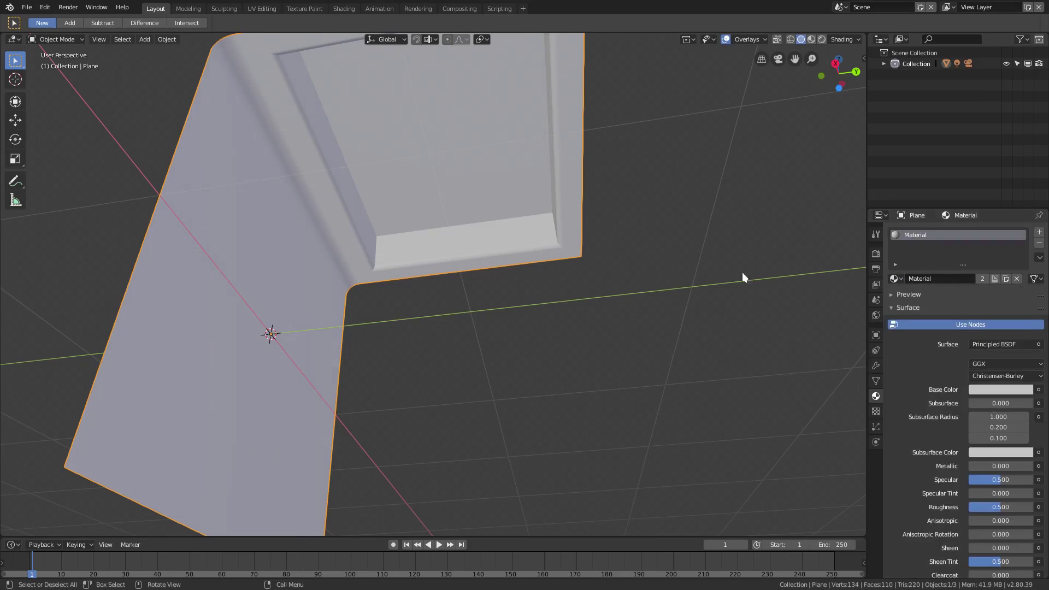
{"action": "left_click", "coordinate": [1040, 235]}
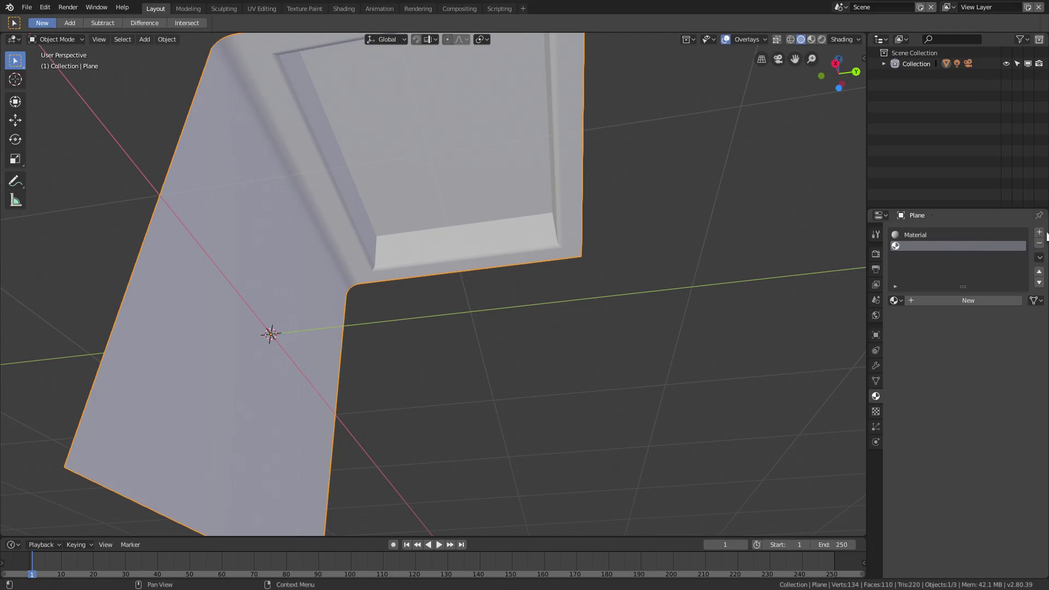
Select the recess's inner ceiling face and create a new material in the empty second slot with an Emission surface
{"action": "middle_click_drag", "start_coordinate": [574, 284], "coordinate": [498, 302]}
{"action": "key", "text": "Tab"}
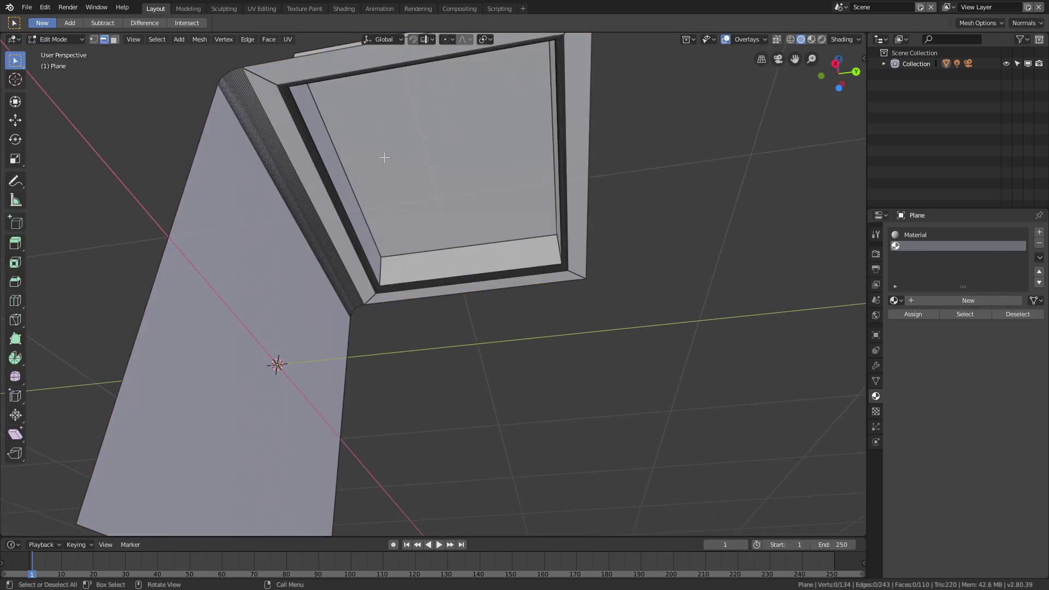
{"action": "left_click", "coordinate": [116, 41]}
{"action": "left_click", "coordinate": [439, 111]}
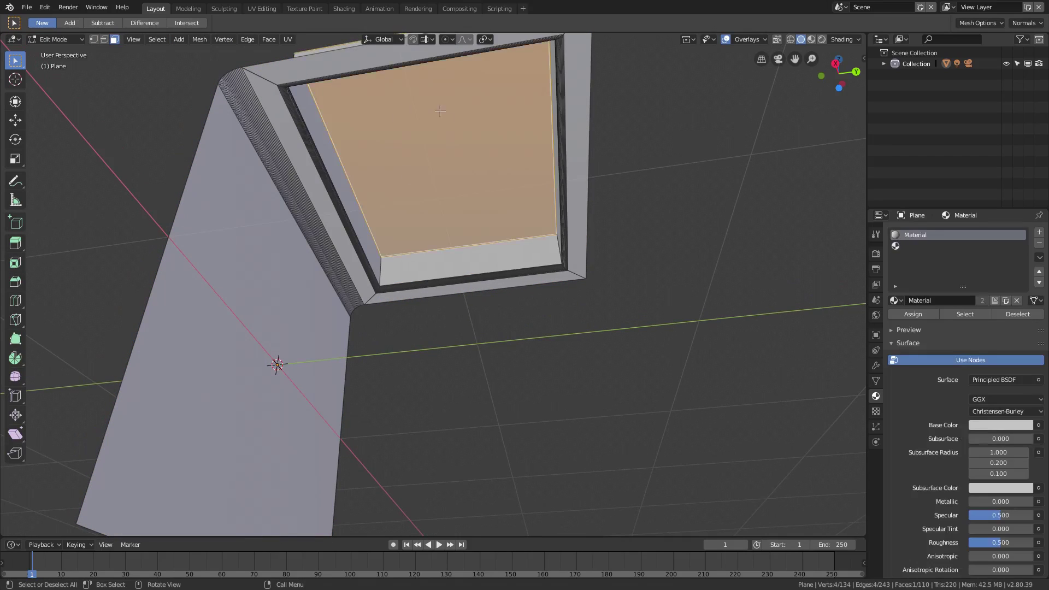
{"action": "left_click", "coordinate": [954, 246]}
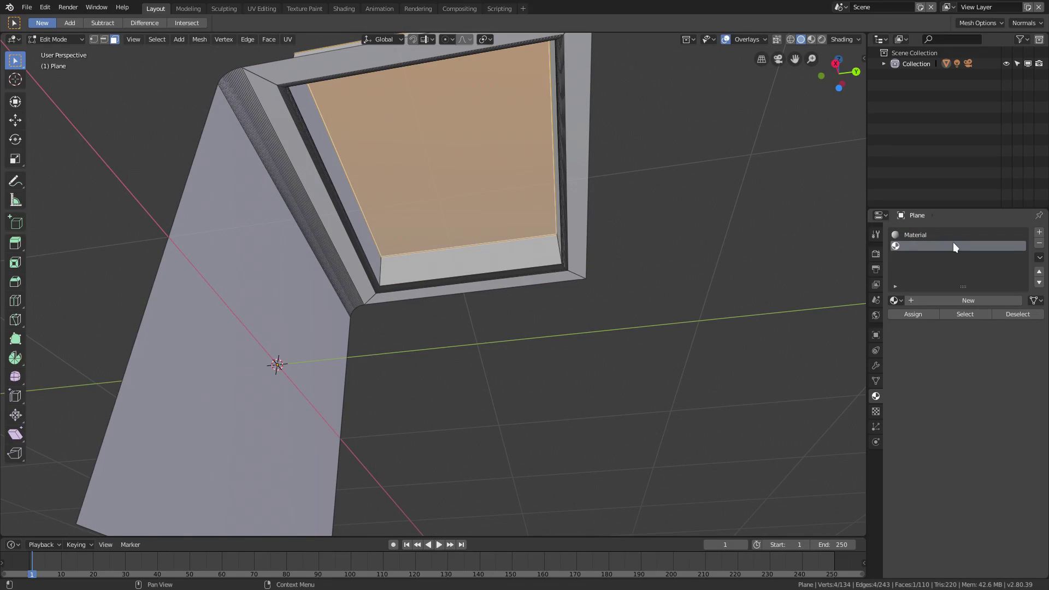
{"action": "left_click", "coordinate": [959, 298]}
{"action": "left_click", "coordinate": [1000, 425]}
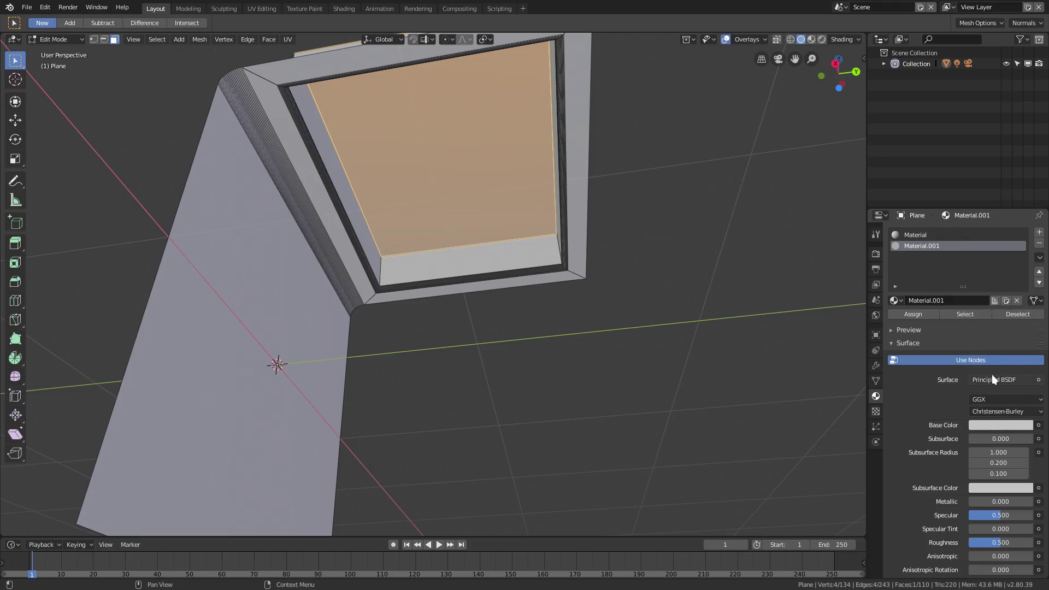
{"action": "left_click", "coordinate": [993, 379]}
{"action": "left_click", "coordinate": [942, 162]}
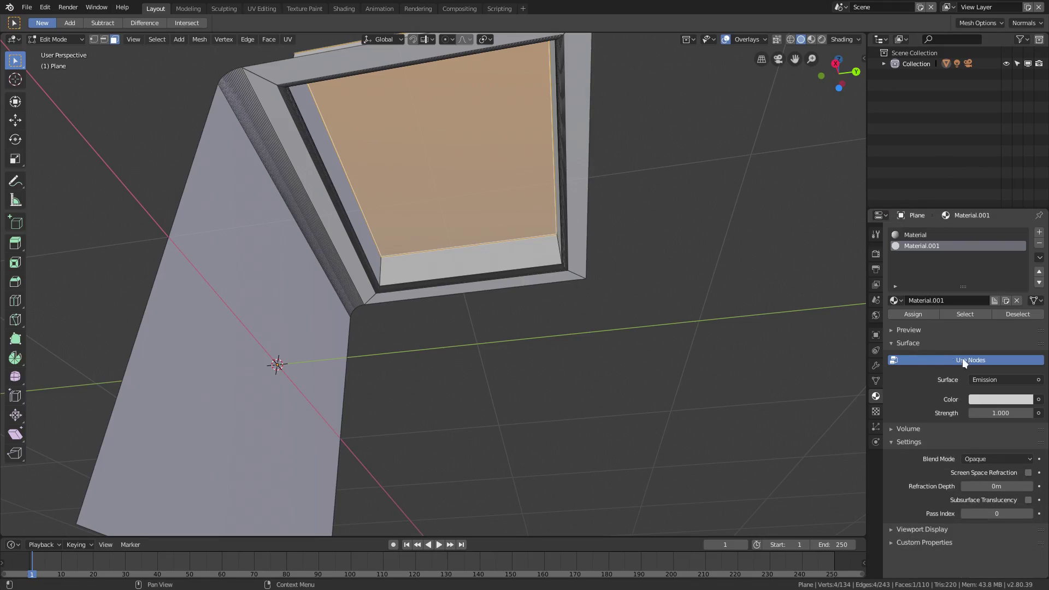
Switch the viewport to rendered shading and assign Material.001 to the selected recess face
{"action": "left_click", "coordinate": [821, 40]}
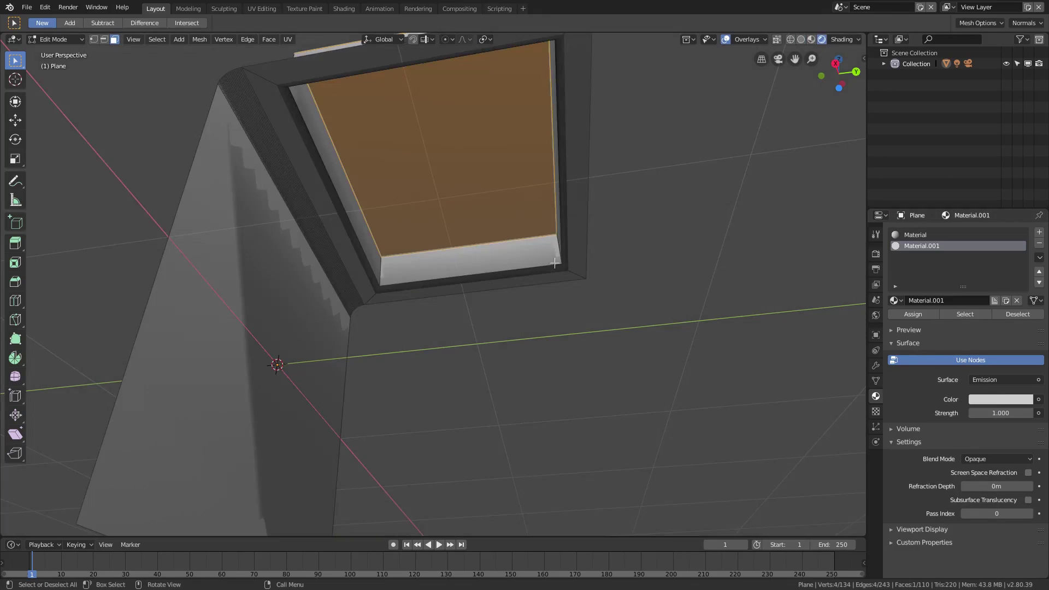
{"action": "middle_click_drag", "start_coordinate": [556, 263], "coordinate": [564, 292]}
{"action": "key", "text": "Tab"}
{"action": "middle_click_drag", "start_coordinate": [534, 259], "coordinate": [525, 243]}
{"action": "key", "text": "Tab"}
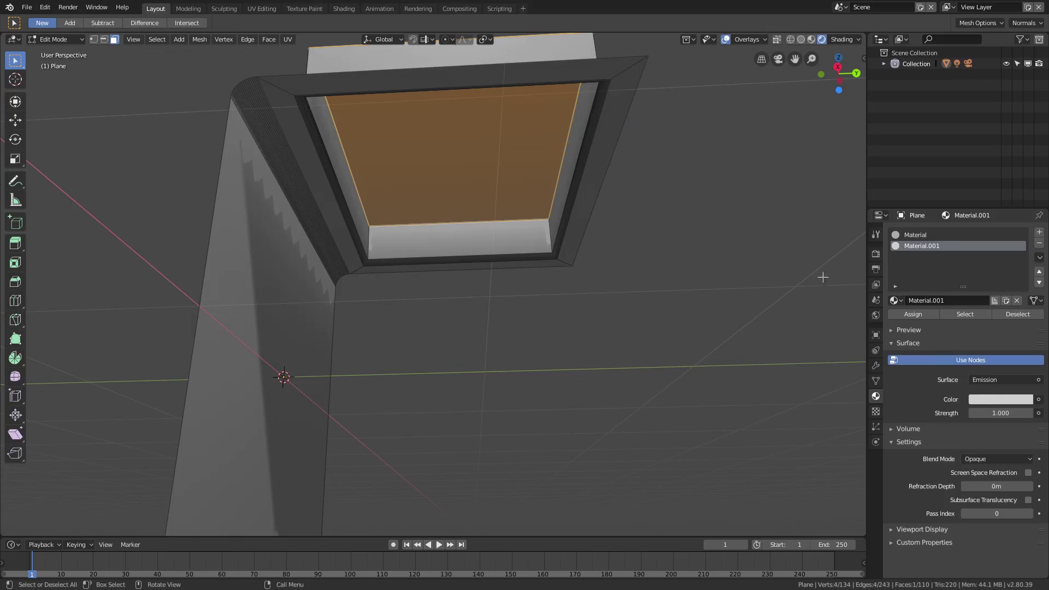
{"action": "left_click", "coordinate": [921, 314]}
{"action": "key", "text": "Tab"}
{"action": "mouse_move", "coordinate": [480, 328]}
{"action": "middle_mouse_down"}
{"action": "mouse_move", "coordinate": [447, 358]}
{"action": "mouse_move", "coordinate": [489, 334]}
{"action": "middle_mouse_up"}
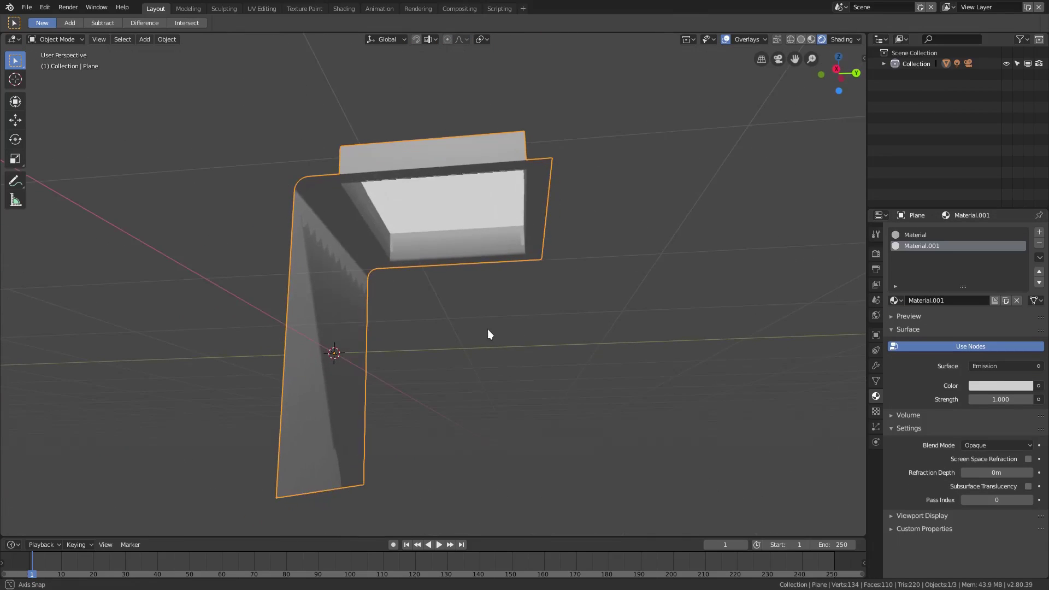
Set the emission strength of Material.001 to 3.8
{"action": "left_click_drag", "start_coordinate": [1003, 399], "coordinate": [1032, 399]}
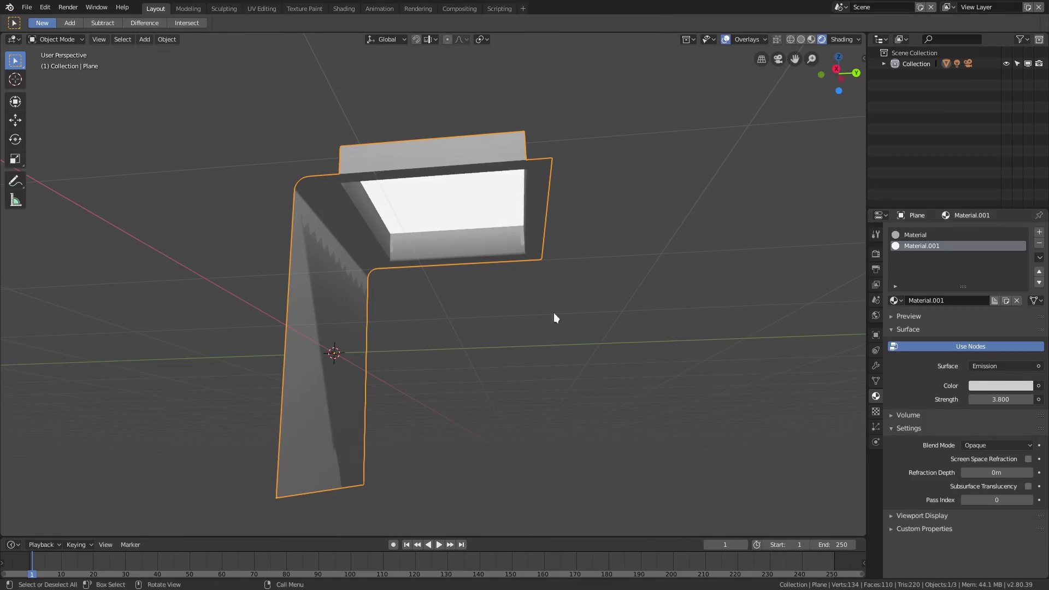
{"action": "middle_click_drag", "start_coordinate": [450, 313], "coordinate": [449, 339]}
{"action": "key", "text": "Tab"}
{"action": "key", "text": "Tab"}
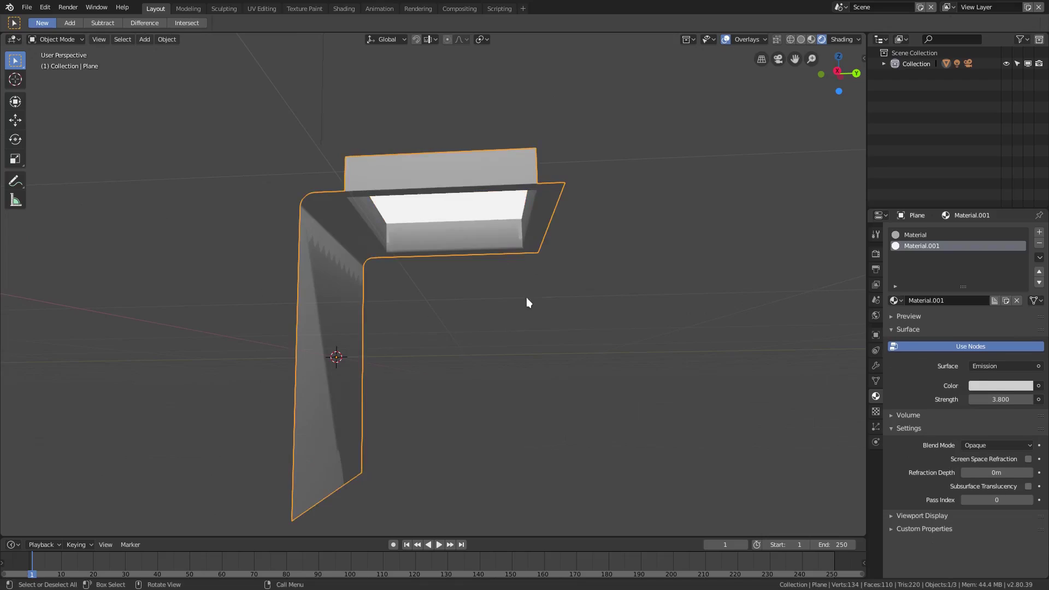
Add an Array modifier to the wall-and-ceiling section with a count of 290 and a relative X offset of 1
{"action": "middle_click_drag", "start_coordinate": [528, 302], "coordinate": [828, 284]}
{"action": "left_click", "coordinate": [876, 365]}
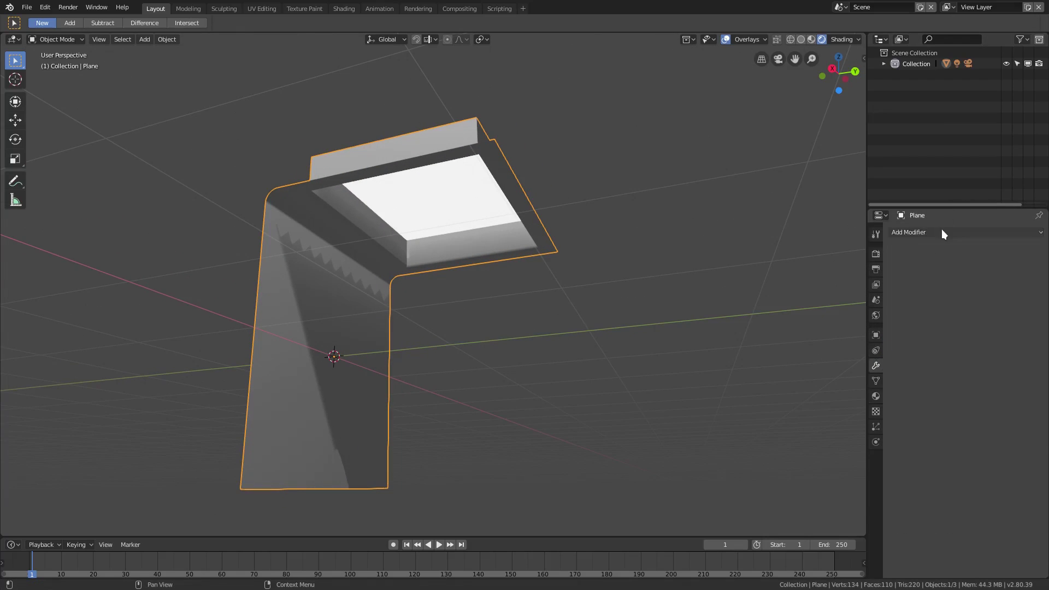
{"action": "left_click", "coordinate": [941, 231]}
{"action": "left_click", "coordinate": [821, 257]}
{"action": "scroll", "coordinate": [736, 291], "scroll_direction": "up", "scroll_amount": 5}
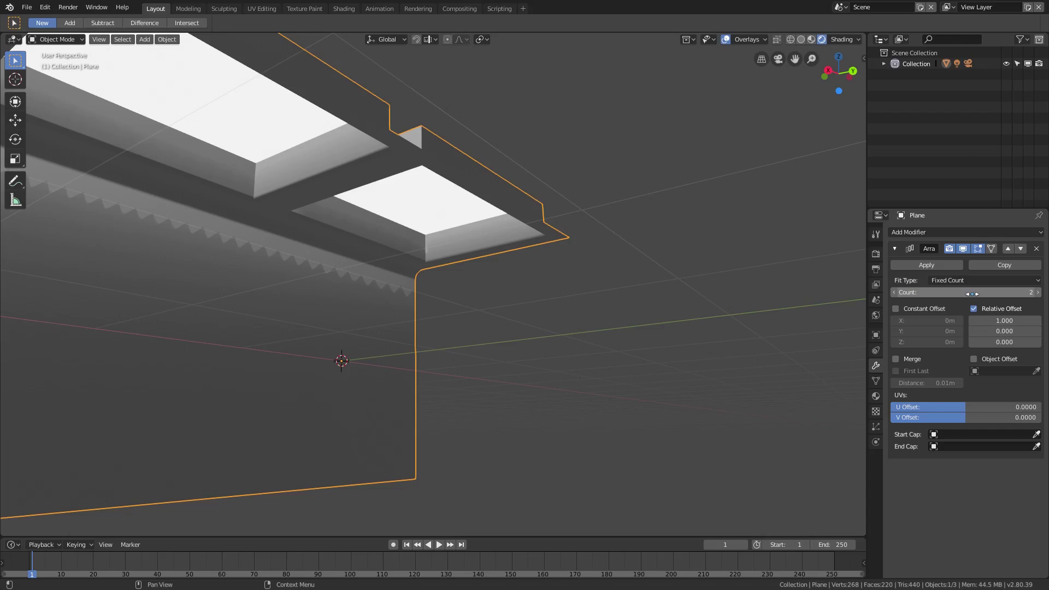
{"action": "left_click_drag", "start_coordinate": [968, 294], "coordinate": [1010, 294]}
{"action": "scroll", "coordinate": [660, 339], "scroll_direction": "down", "scroll_amount": 5}
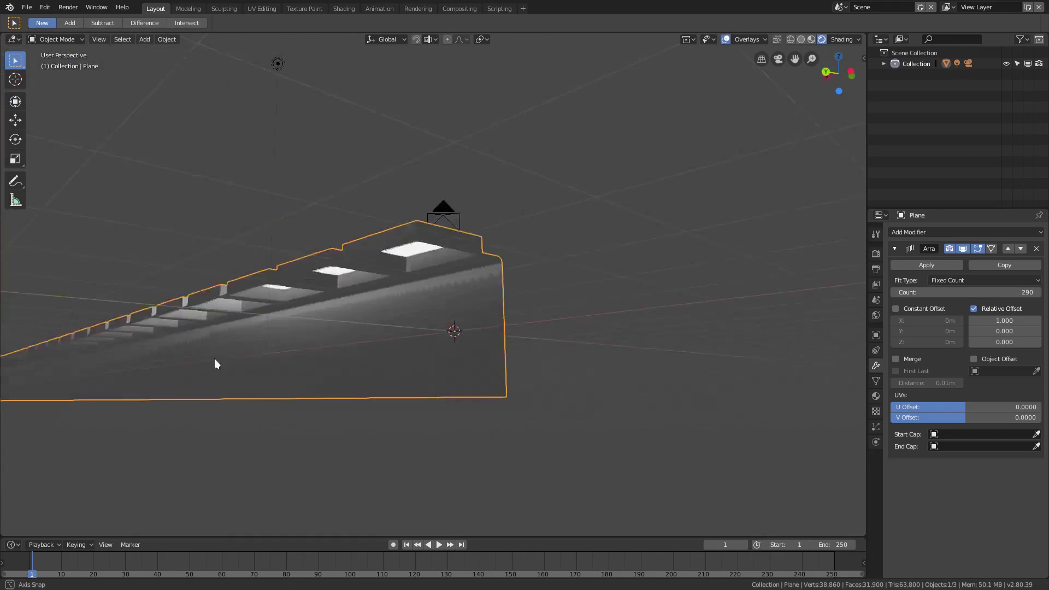
{"action": "middle_click_drag", "start_coordinate": [215, 360], "coordinate": [451, 366]}
{"action": "scroll", "coordinate": [444, 389], "scroll_direction": "up", "scroll_amount": 5}
Extrude the ceiling's free outer edge straight down along Z to form the corridor's second wall
{"action": "key", "text": "Tab"}
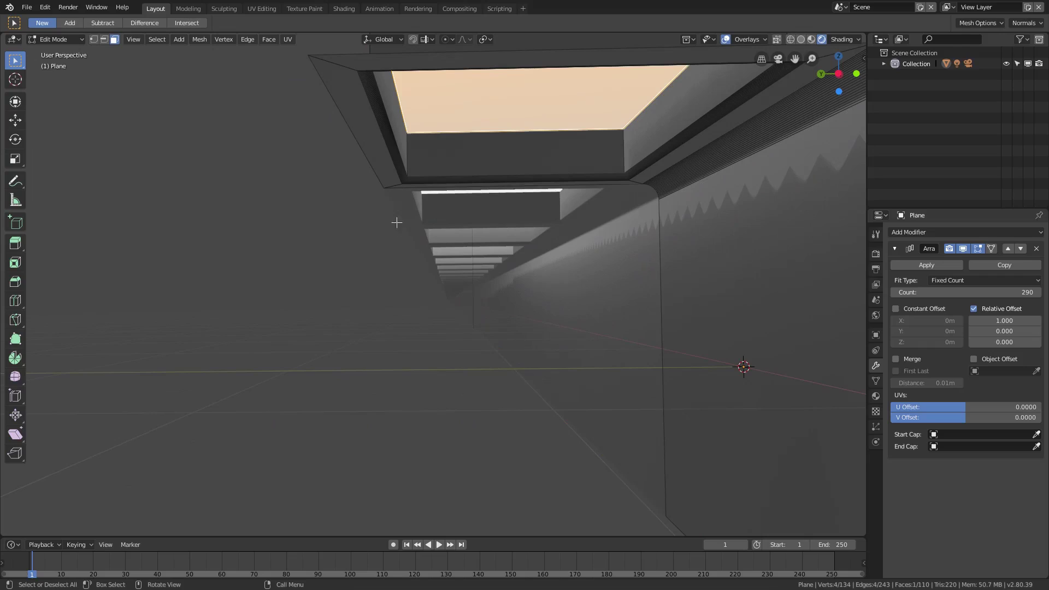
{"action": "left_click", "coordinate": [373, 170]}
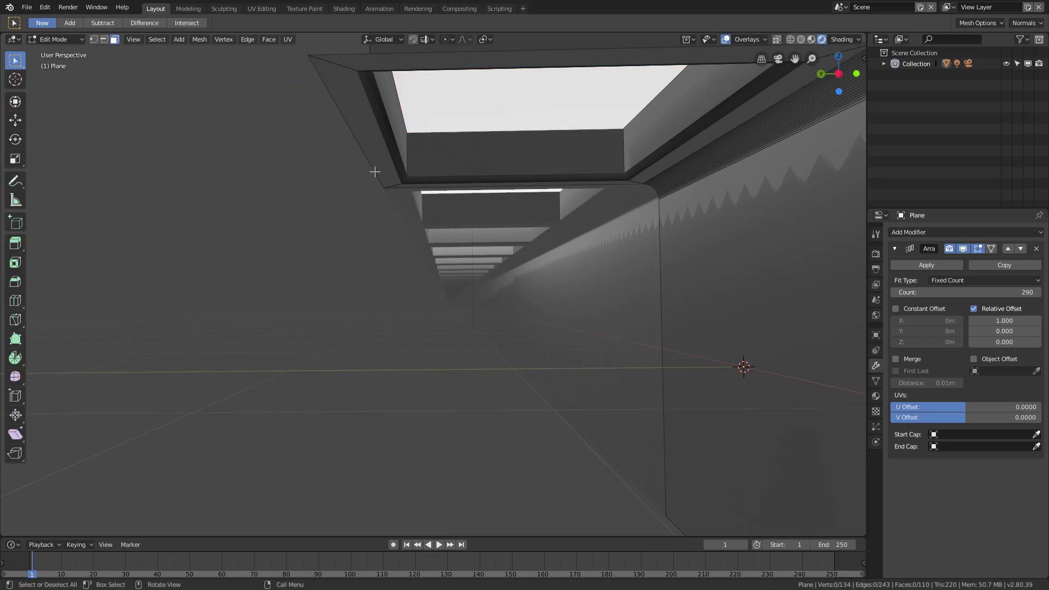
{"action": "left_click", "coordinate": [350, 136]}
{"action": "scroll", "coordinate": [463, 231], "scroll_direction": "down", "scroll_amount": 3}
{"action": "key", "text": "e"}
{"action": "key", "text": "z"}
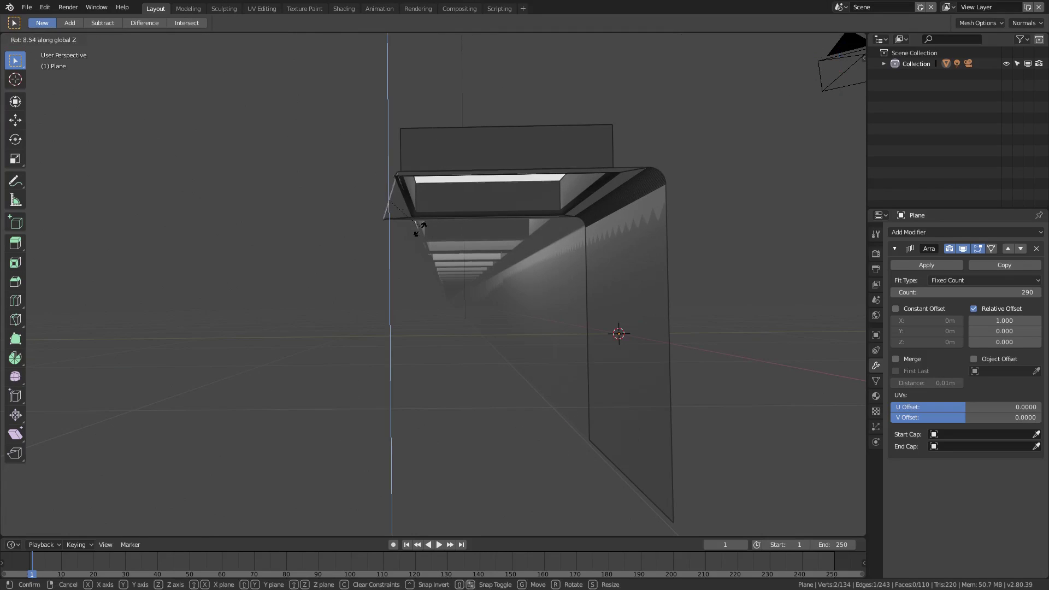
{"action": "left_click", "coordinate": [451, 504]}
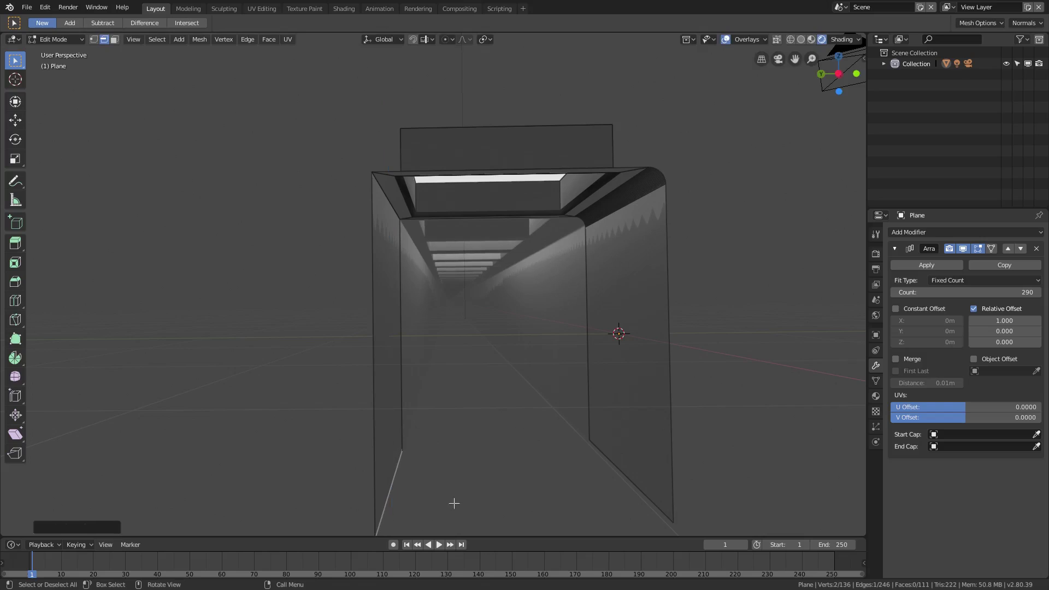
Move the new wall's face along the Y axis toward the opposite wall, narrowing the ceiling strip beside the recess
{"action": "middle_click_drag", "start_coordinate": [452, 501], "coordinate": [266, 226]}
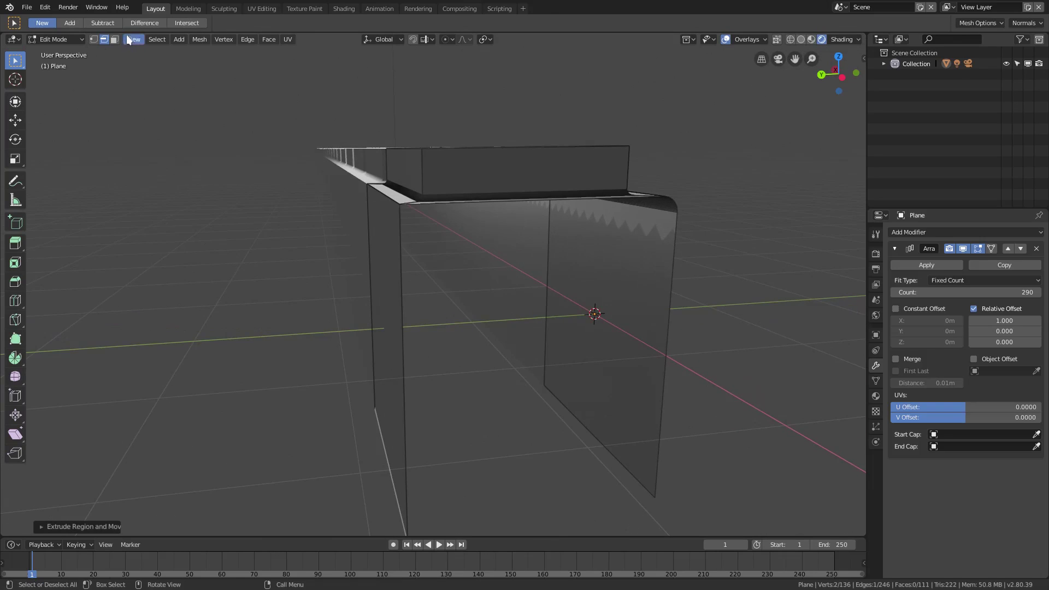
{"action": "left_click", "coordinate": [383, 234]}
{"action": "middle_click_drag", "start_coordinate": [416, 240], "coordinate": [457, 243]}
{"action": "key", "text": "g"}
{"action": "key", "text": "y"}
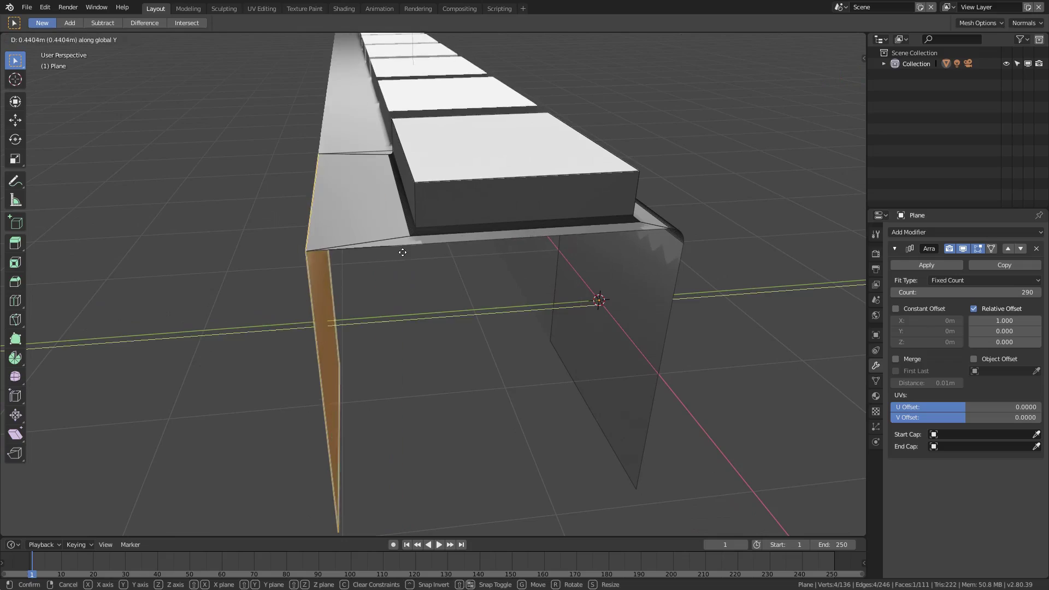
{"action": "left_click", "coordinate": [458, 251]}
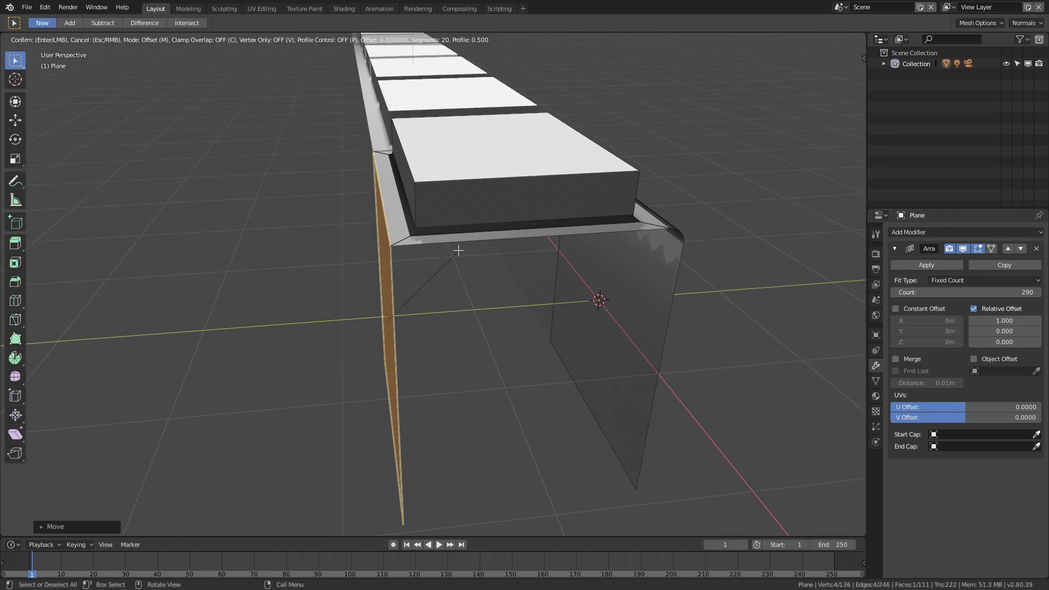
Bevel the edge between the ceiling and the new wall with 20 segments and return to Object Mode
{"action": "key", "text": "2"}
{"action": "left_click", "coordinate": [386, 190]}
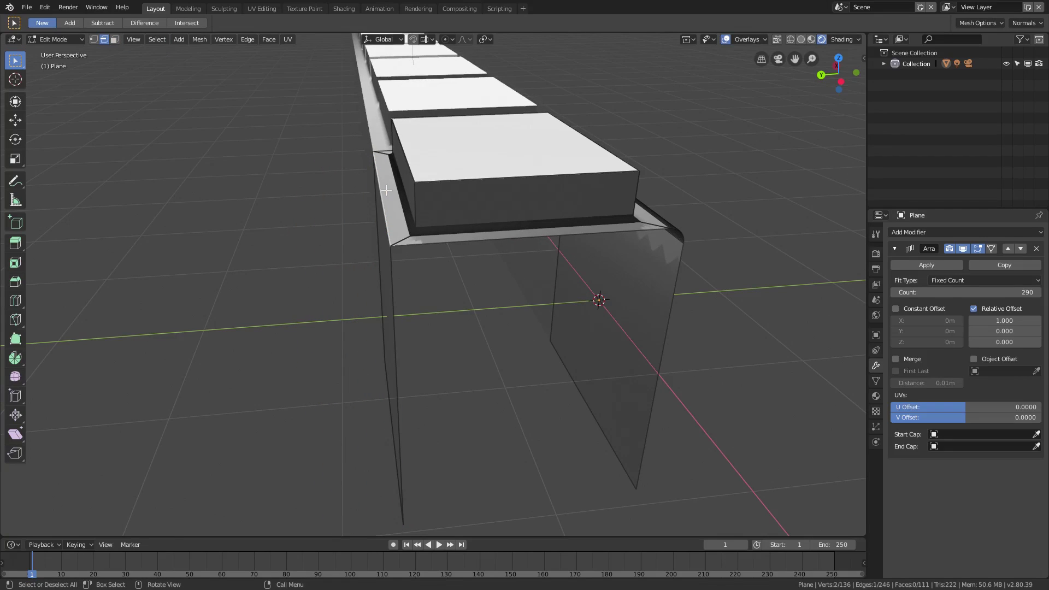
{"action": "key", "text": "ctrl+b"}
{"action": "left_click", "coordinate": [598, 233]}
{"action": "key", "text": "Tab"}
Examine the repeated corridor from inside, looking along its length at the walls and glowing ceiling recesses
{"action": "middle_click_drag", "start_coordinate": [598, 233], "coordinate": [549, 320]}
{"action": "scroll", "coordinate": [549, 319], "scroll_direction": "down", "scroll_amount": 10}
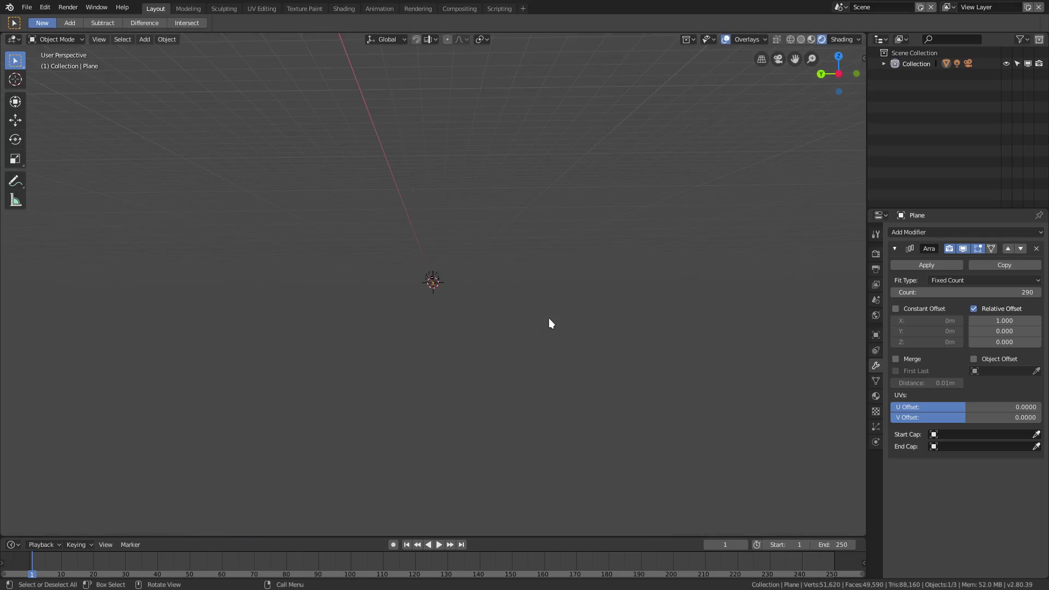
{"action": "scroll", "coordinate": [509, 315], "scroll_direction": "up", "scroll_amount": 5}
{"action": "scroll", "coordinate": [509, 315], "scroll_direction": "up", "scroll_amount": 15}
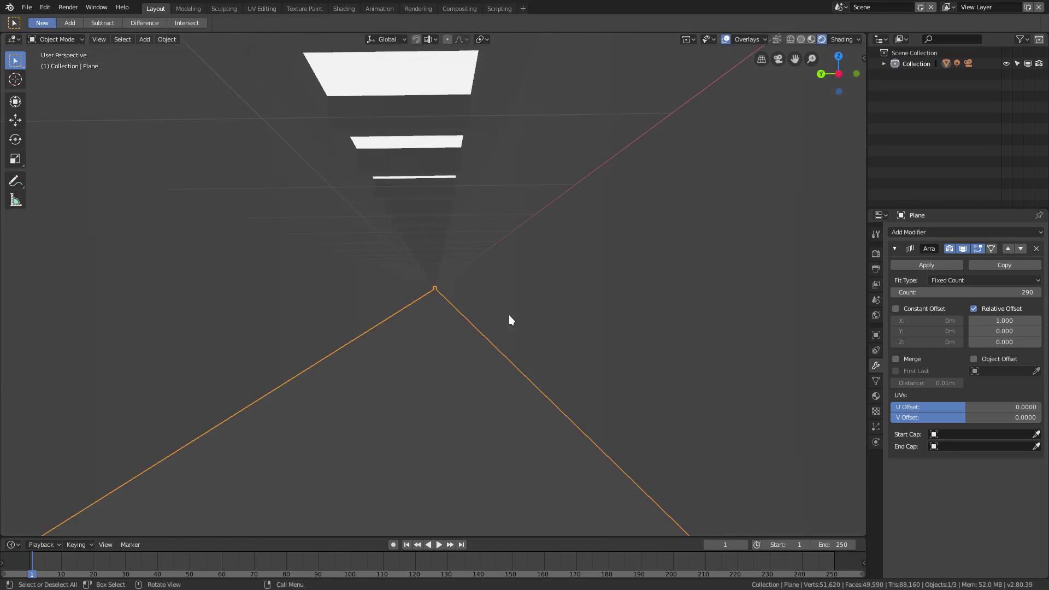
{"action": "scroll", "coordinate": [455, 342], "scroll_direction": "up", "scroll_amount": 12}
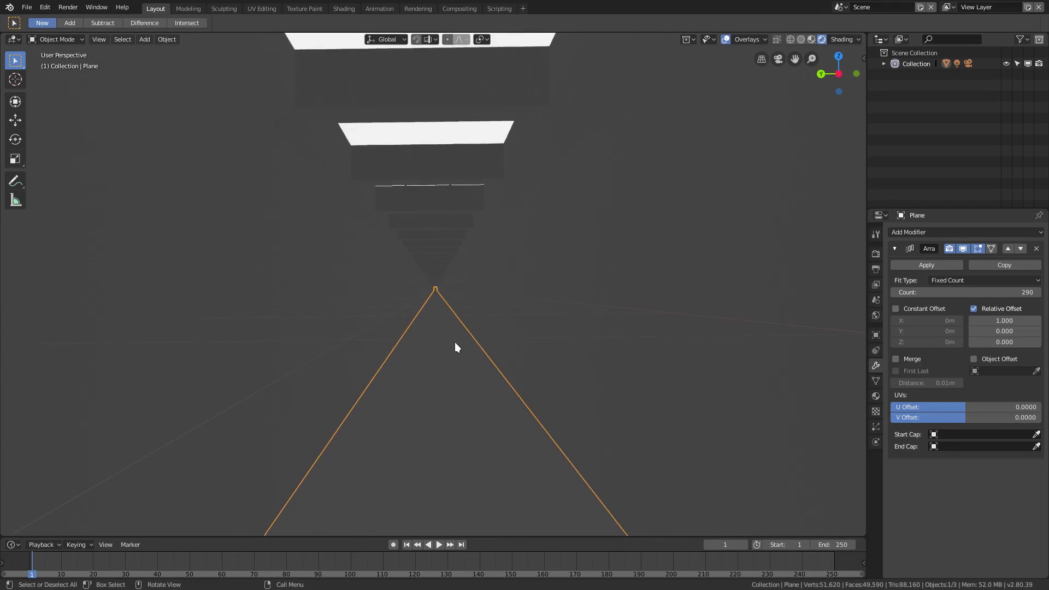
{"action": "scroll", "coordinate": [454, 336], "scroll_direction": "down", "scroll_amount": 9}
{"action": "scroll", "coordinate": [451, 328], "scroll_direction": "down", "scroll_amount": 15}
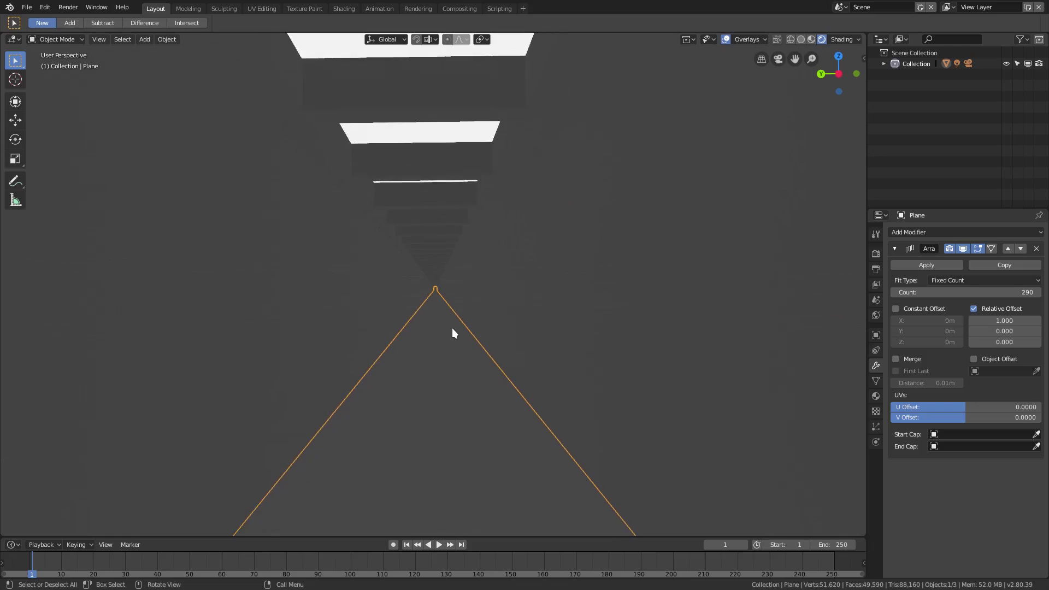
{"action": "scroll", "coordinate": [407, 281], "scroll_direction": "up", "scroll_amount": 3}
{"action": "scroll", "coordinate": [407, 282], "scroll_direction": "down", "scroll_amount": 5}
{"action": "middle_click_drag", "start_coordinate": [495, 343], "coordinate": [515, 328]}
{"action": "scroll", "coordinate": [512, 326], "scroll_direction": "up", "scroll_amount": 8}
{"action": "middle_click_drag", "start_coordinate": [602, 370], "coordinate": [409, 318]}
Delete the corridor object and add a cube mesh in its place
{"action": "key", "text": "Delete"}
{"action": "key", "text": "shift+a"}
{"action": "mouse_move", "coordinate": [349, 280]}
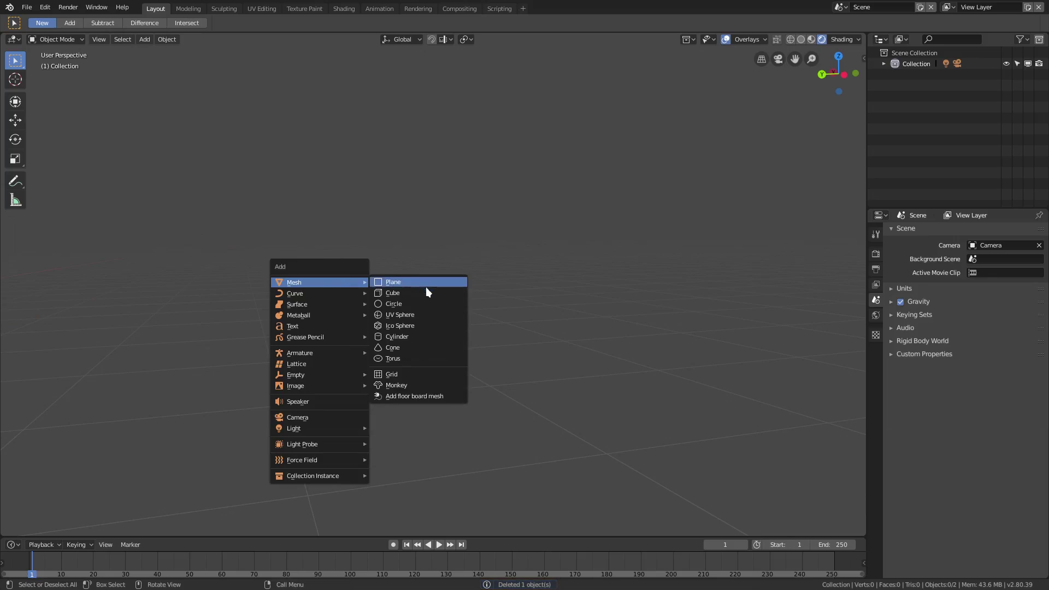
{"action": "left_click", "coordinate": [428, 291]}
{"action": "scroll", "coordinate": [382, 310], "scroll_direction": "down", "scroll_amount": 5}
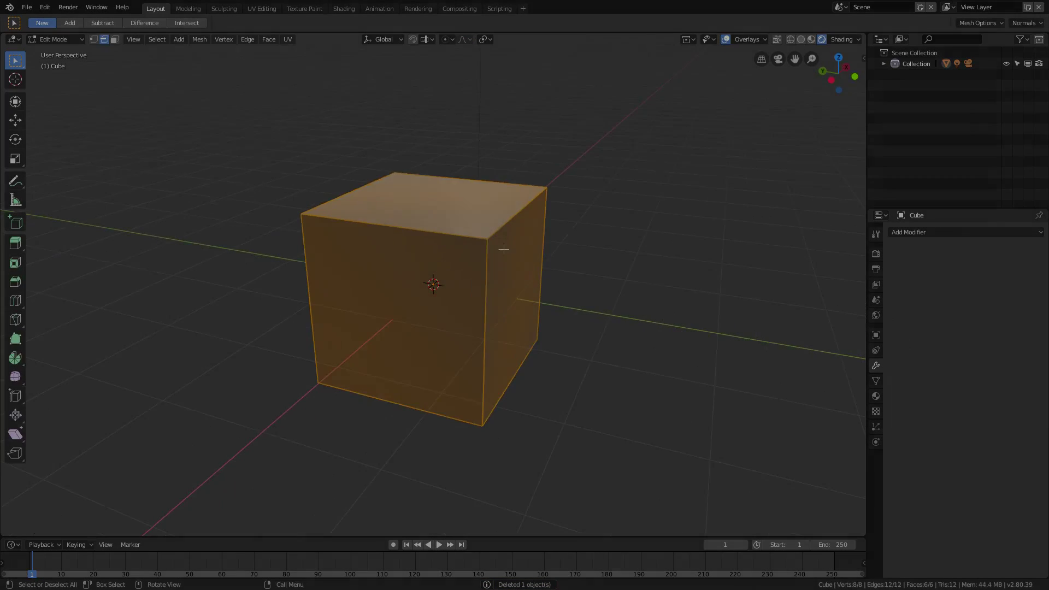